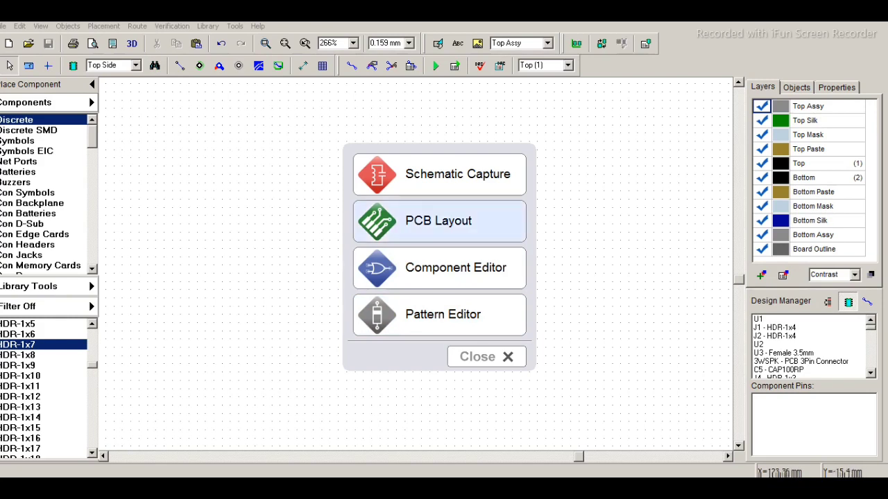
Place three loose through-hole pads in a triangular arrangement on the empty layout.
{"action": "left_click", "coordinate": [200, 66]}
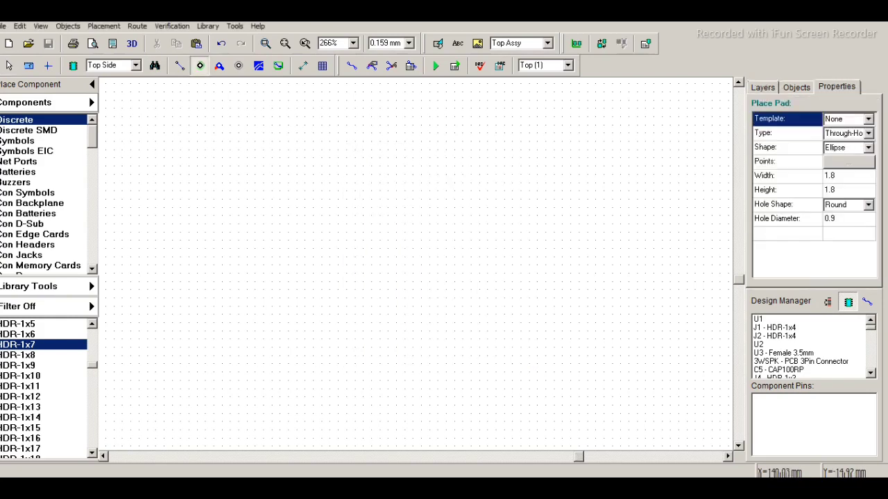
{"action": "left_click", "coordinate": [207, 186]}
{"action": "left_click", "coordinate": [252, 186]}
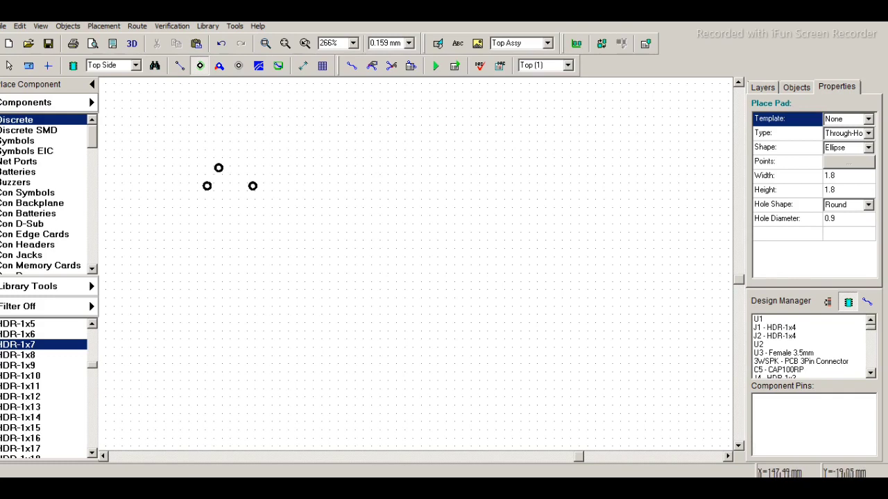
{"action": "key", "text": "alt+Tab"}
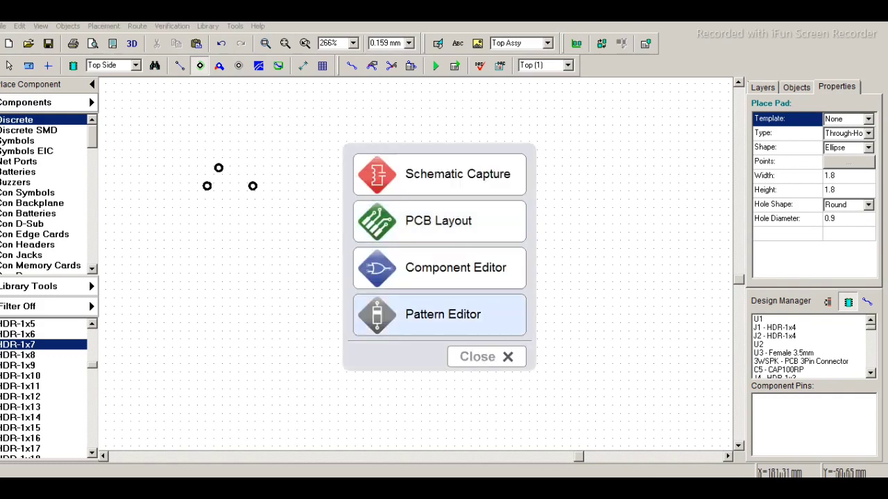
{"action": "key", "text": "Up"}
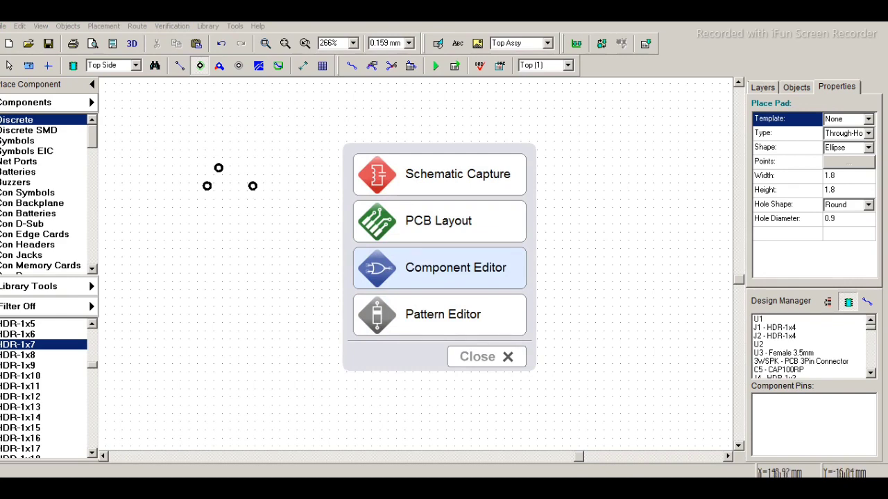
{"action": "key", "text": "Down"}
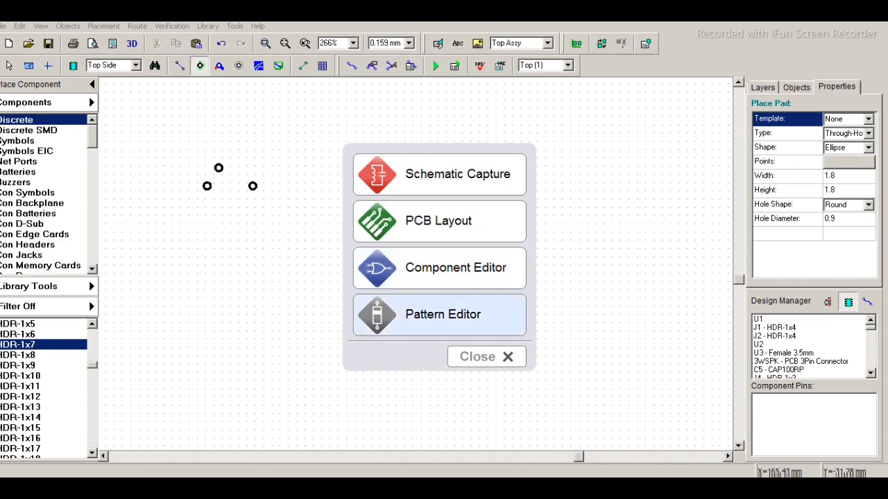
{"action": "key", "text": "Down"}
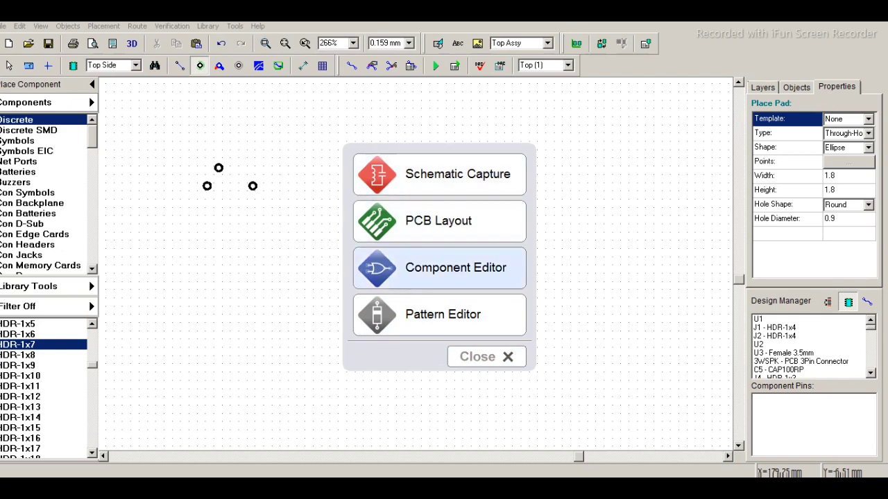
{"action": "left_click", "coordinate": [486, 357]}
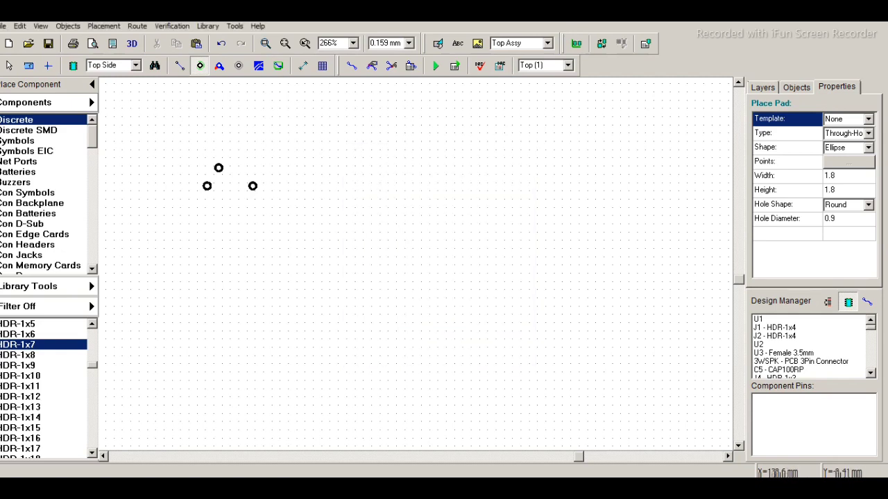
Delete the three loose pads from the layout.
{"action": "key", "text": "Escape"}
{"action": "left_click_drag", "start_coordinate": [153, 140], "coordinate": [280, 265]}
{"action": "key", "text": "Delete"}
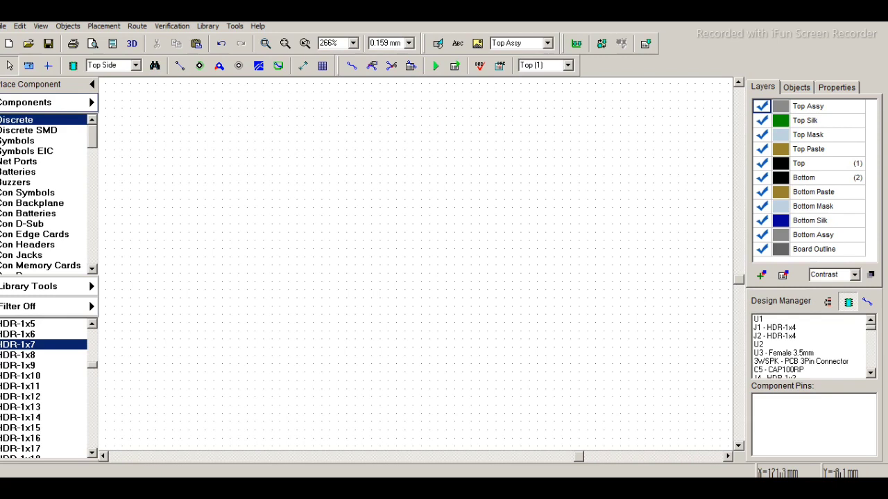
Open the Patterns library group and preview the SOIC-8/300mil pattern without placing it.
{"action": "left_click", "coordinate": [47, 103]}
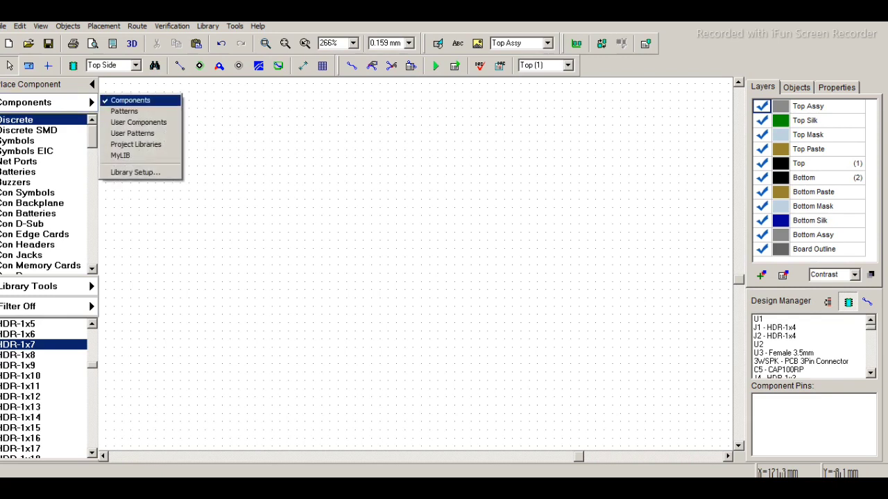
{"action": "left_click", "coordinate": [124, 111]}
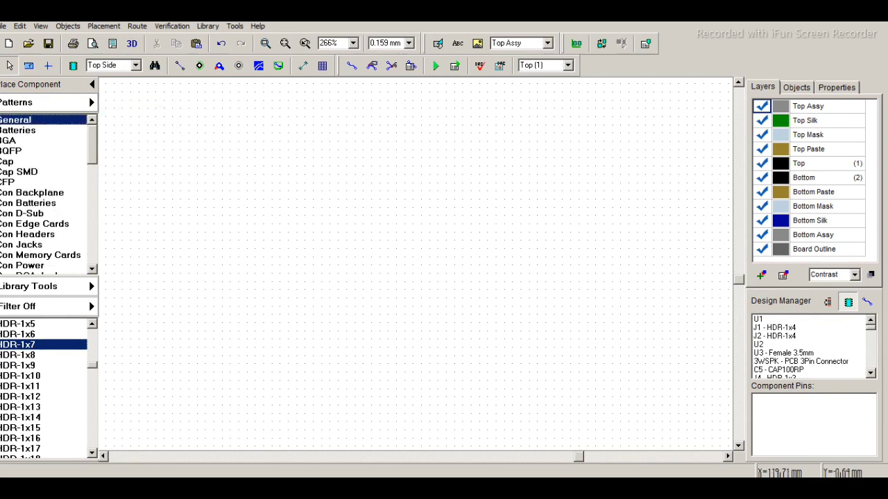
{"action": "left_click", "coordinate": [42, 355]}
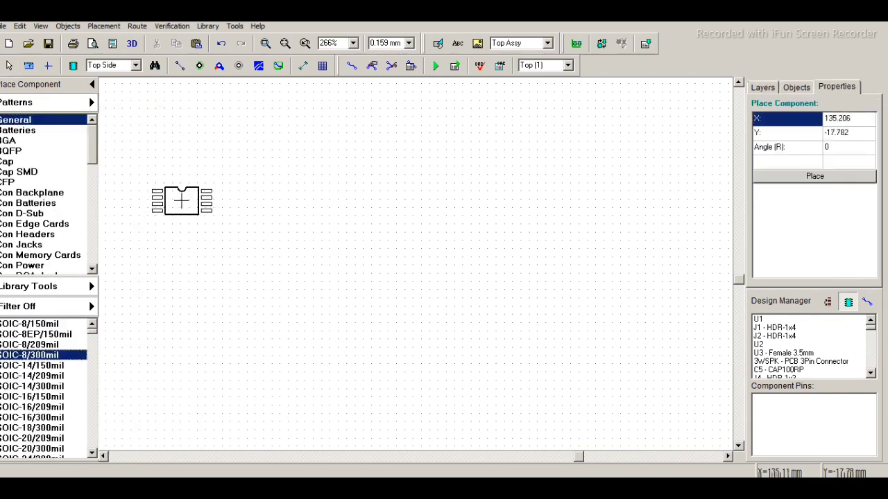
{"action": "right_click", "coordinate": [183, 236]}
View the User Components library group, and show the Design Cache contents under Project Libraries.
{"action": "left_click", "coordinate": [49, 103]}
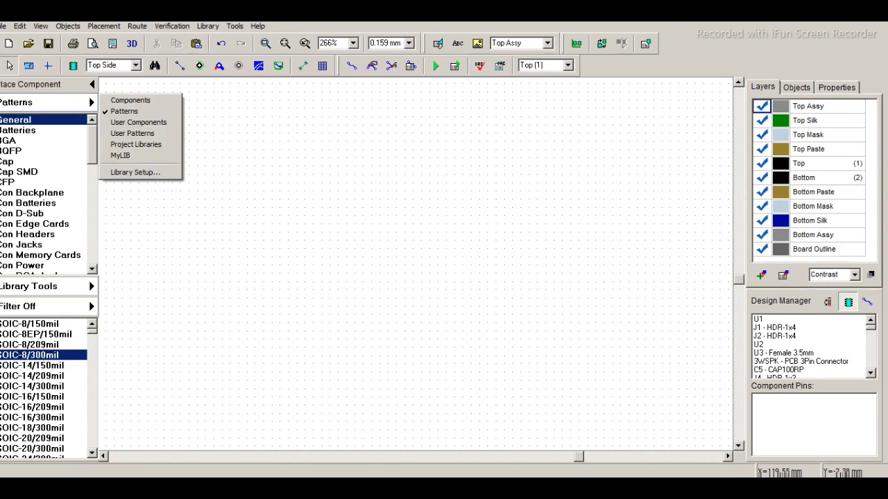
{"action": "left_click", "coordinate": [138, 122]}
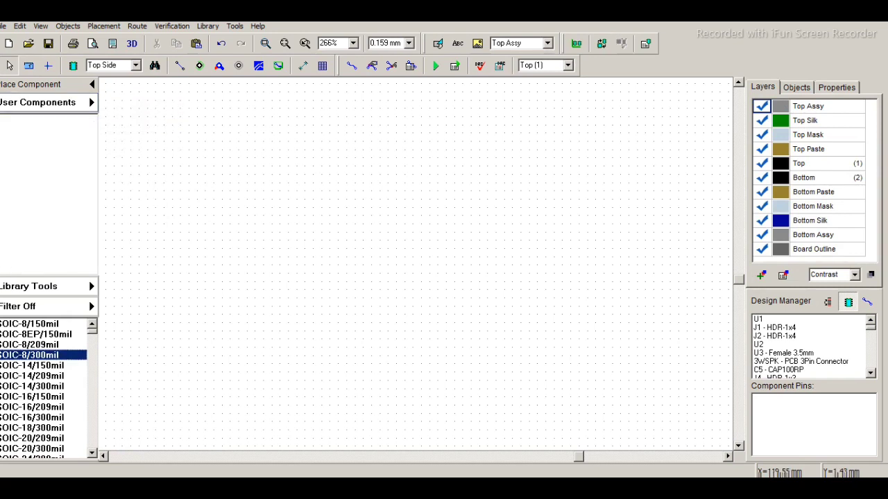
{"action": "left_click", "coordinate": [69, 102]}
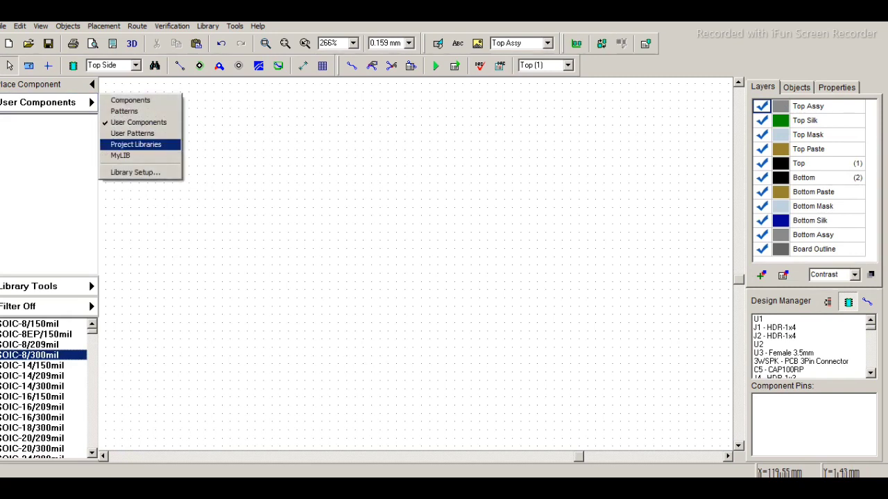
{"action": "key", "text": "Down"}
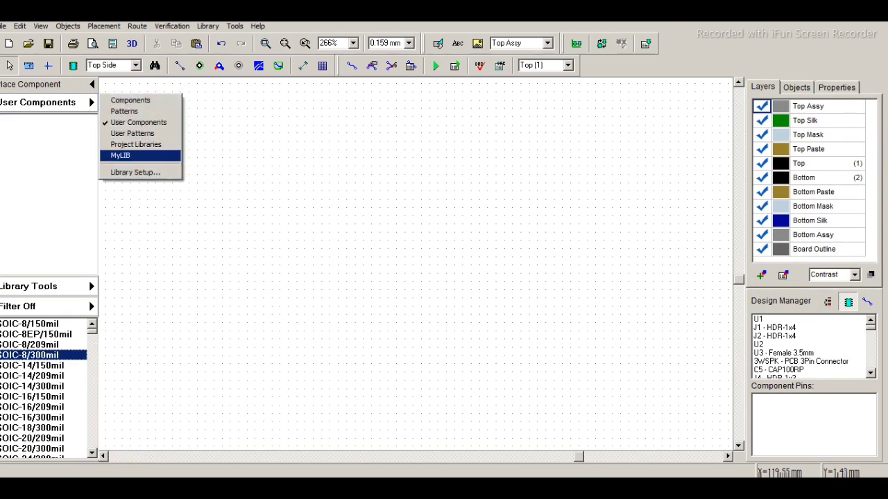
{"action": "key", "text": "Up"}
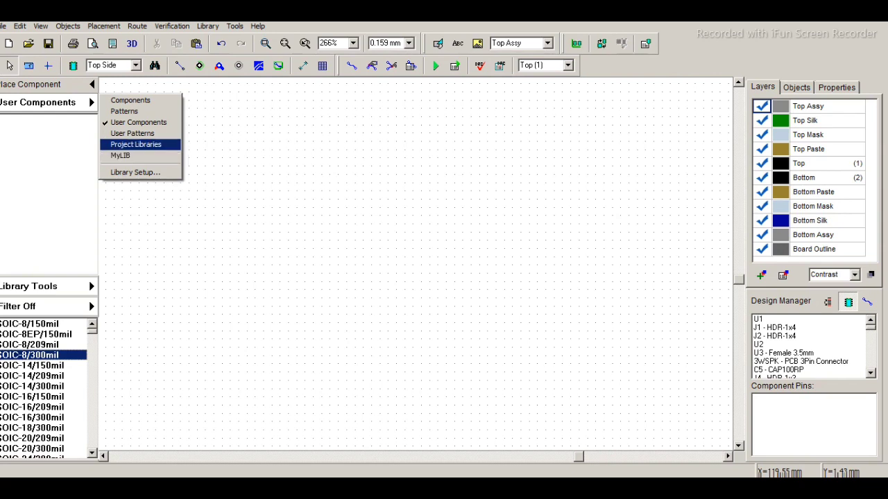
{"action": "key", "text": "Return"}
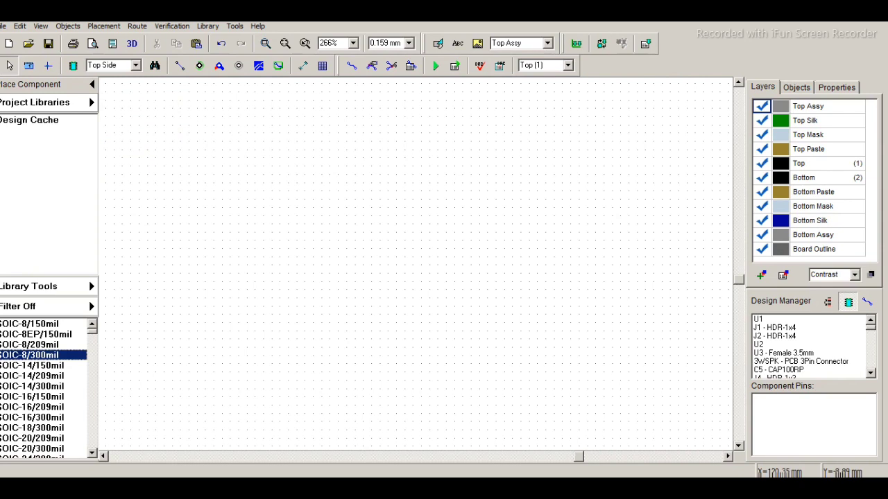
{"action": "key", "text": "Down"}
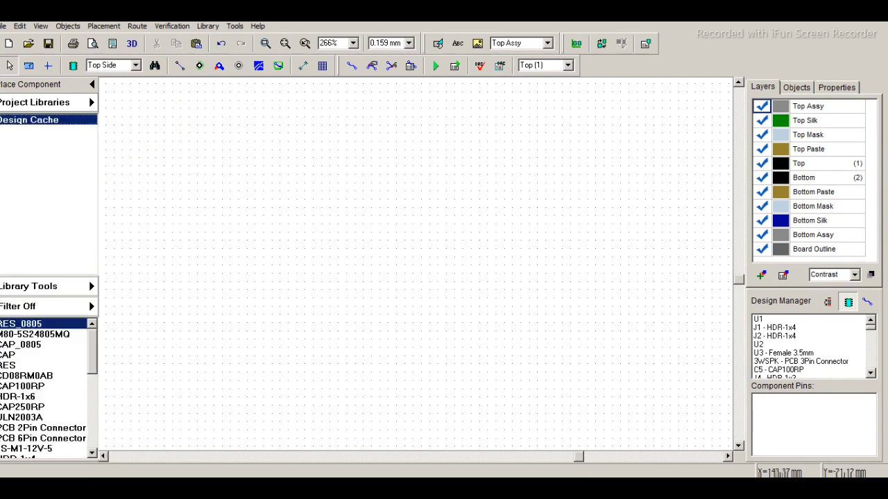
Preview Design Cache parts such as HDR-1x6, ULN2003A, PCB 2Pin Connector, REG1117-5 and PJ1-023-SMT without placing any.
{"action": "left_click", "coordinate": [28, 345]}
{"action": "left_click", "coordinate": [21, 396]}
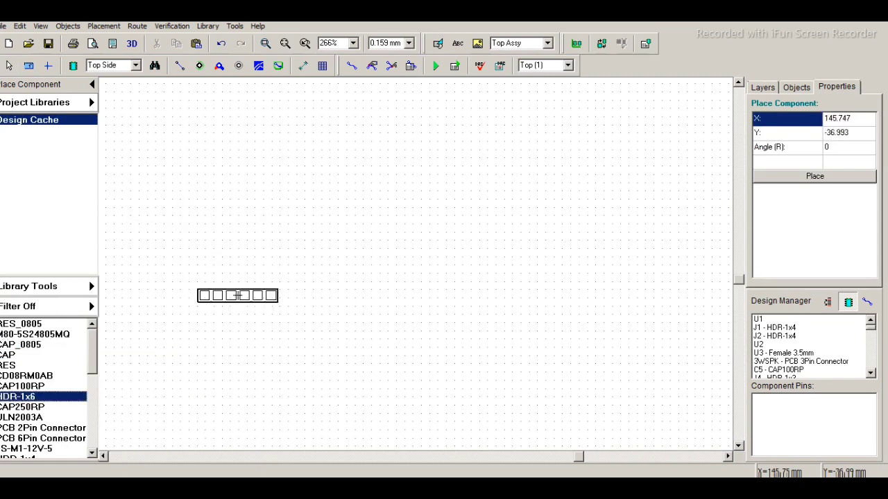
{"action": "left_click", "coordinate": [24, 407]}
{"action": "left_click", "coordinate": [24, 417]}
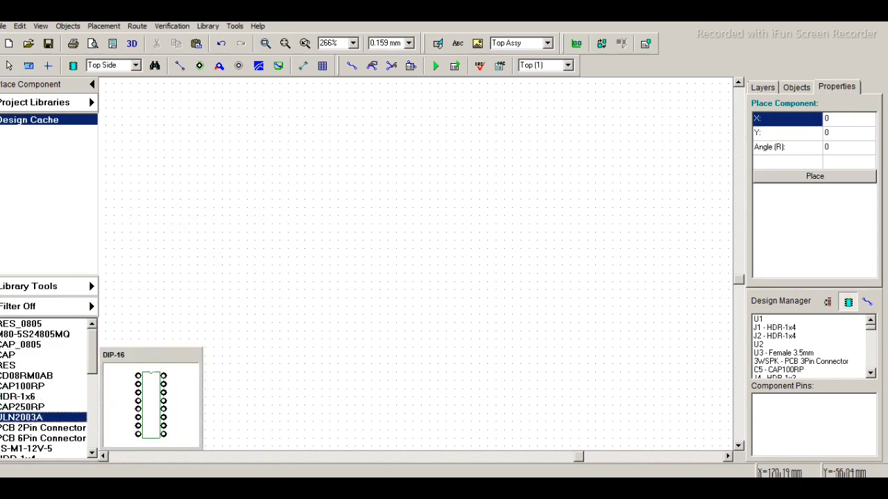
{"action": "left_click", "coordinate": [26, 428]}
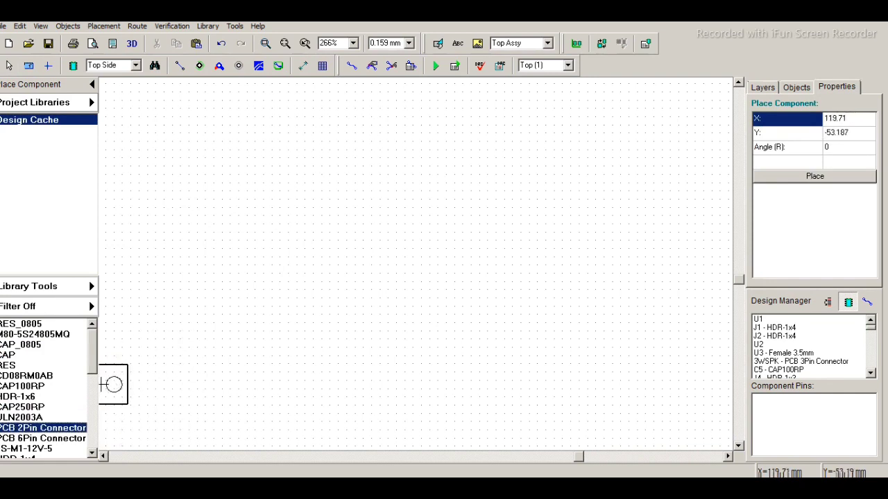
{"action": "scroll", "coordinate": [101, 384], "scroll_direction": "down", "scroll_amount": 5}
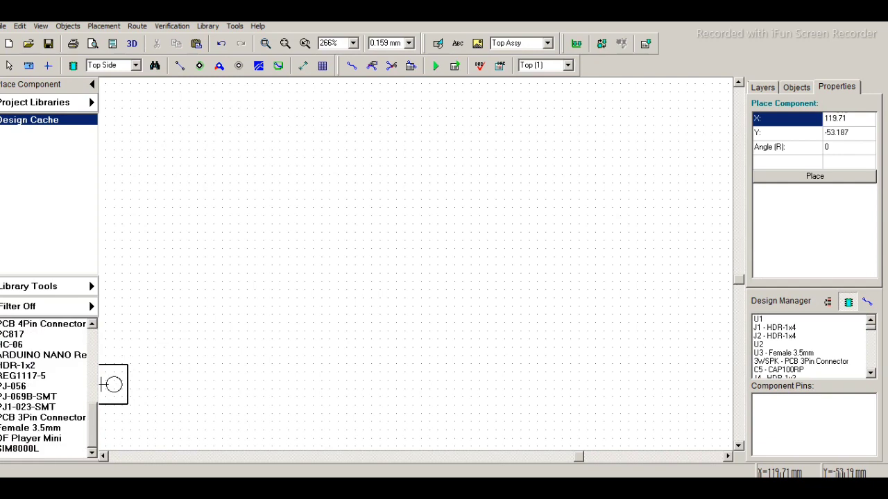
{"action": "left_click", "coordinate": [42, 355]}
{"action": "left_click", "coordinate": [24, 376]}
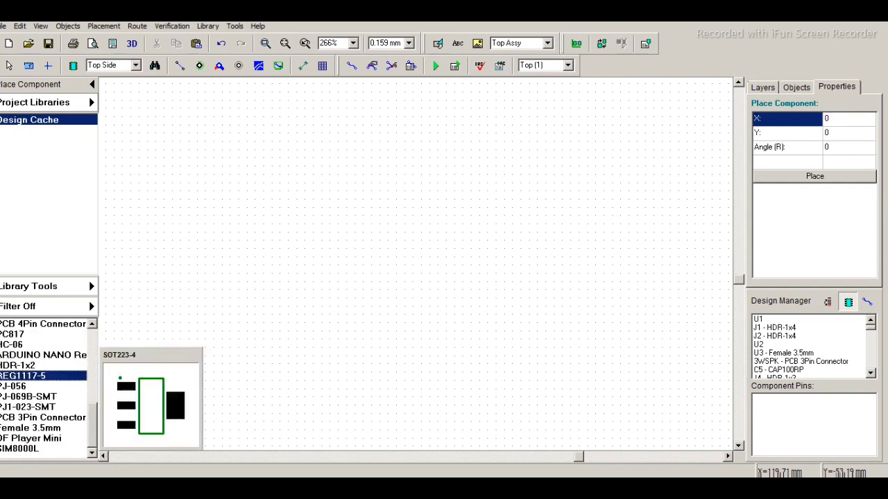
{"action": "left_click", "coordinate": [28, 396]}
{"action": "left_click", "coordinate": [27, 407]}
{"action": "right_click", "coordinate": [324, 225]}
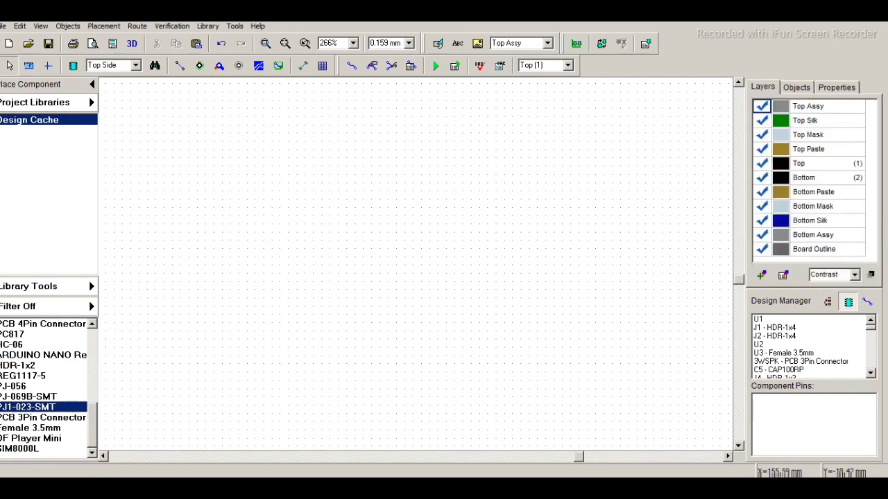
Place the RF RX component from the Module library of MyLIB in the upper part of the layout.
{"action": "left_click", "coordinate": [52, 103]}
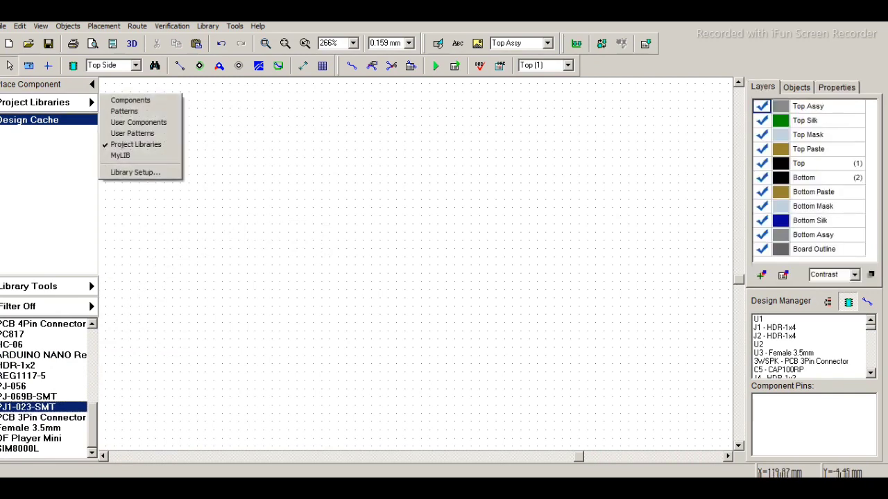
{"action": "left_click", "coordinate": [121, 156]}
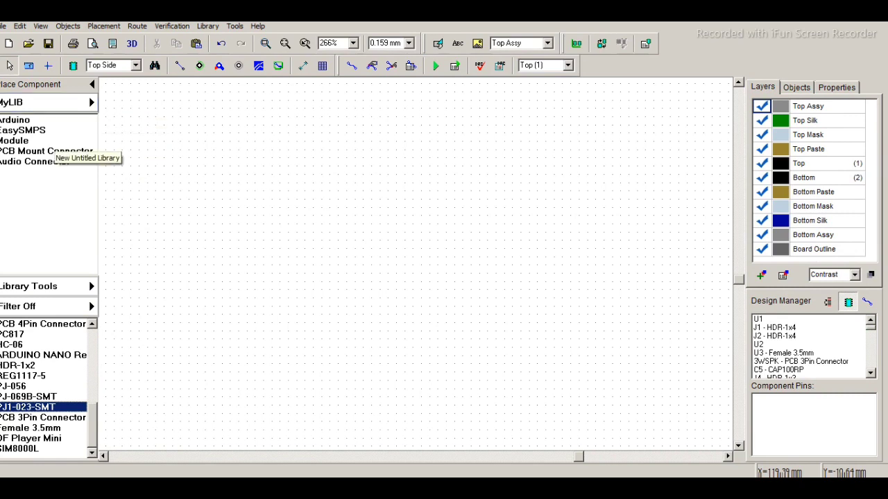
{"action": "left_click", "coordinate": [22, 141]}
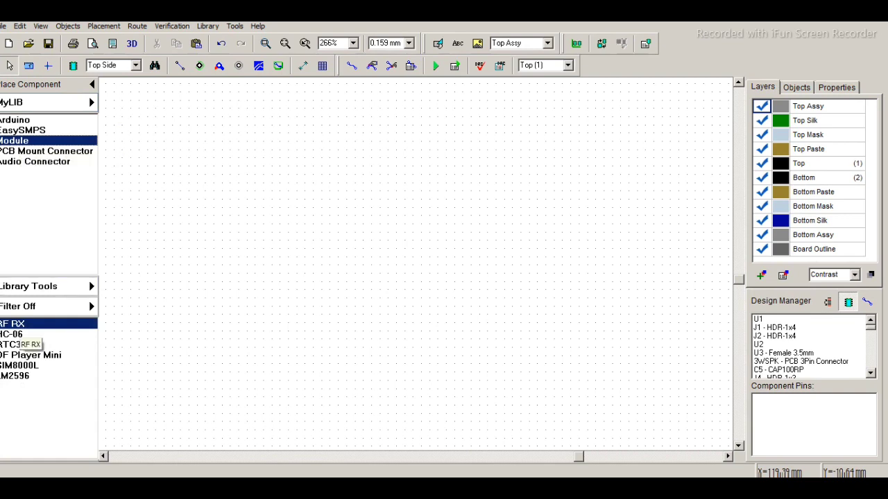
{"action": "left_click", "coordinate": [14, 324]}
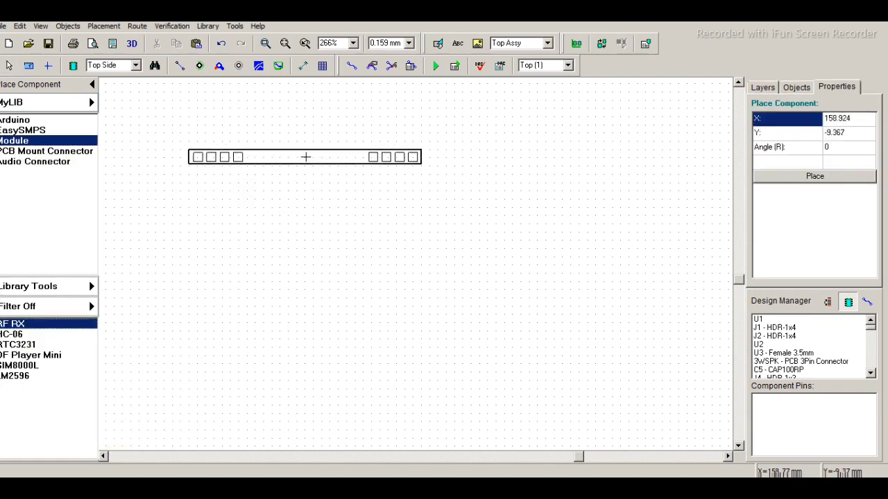
{"action": "left_click", "coordinate": [305, 157]}
{"action": "right_click", "coordinate": [352, 283]}
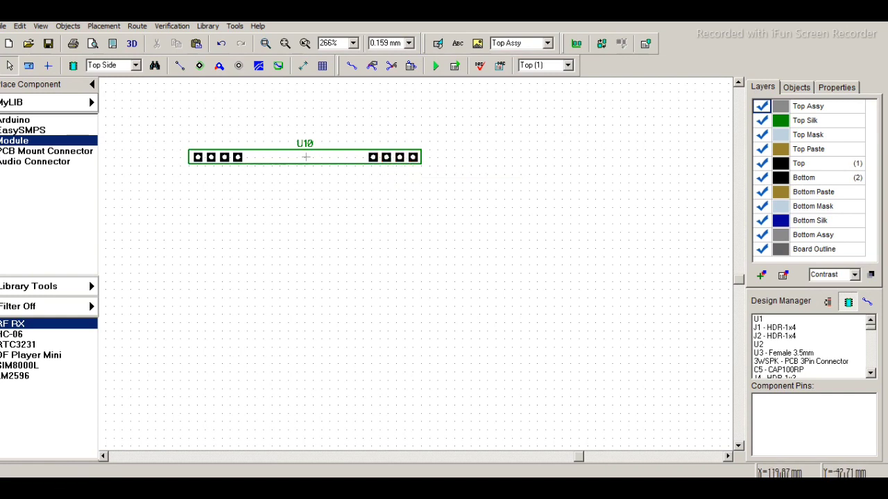
Place the HC-06 module below the RF RX component and check its KEY/EN pin.
{"action": "left_click", "coordinate": [42, 334]}
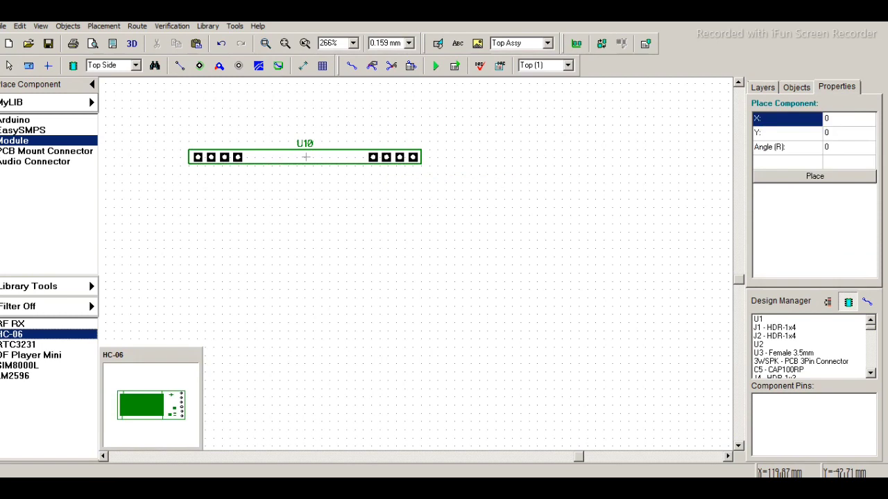
{"action": "left_click", "coordinate": [244, 302]}
{"action": "key", "text": "Escape"}
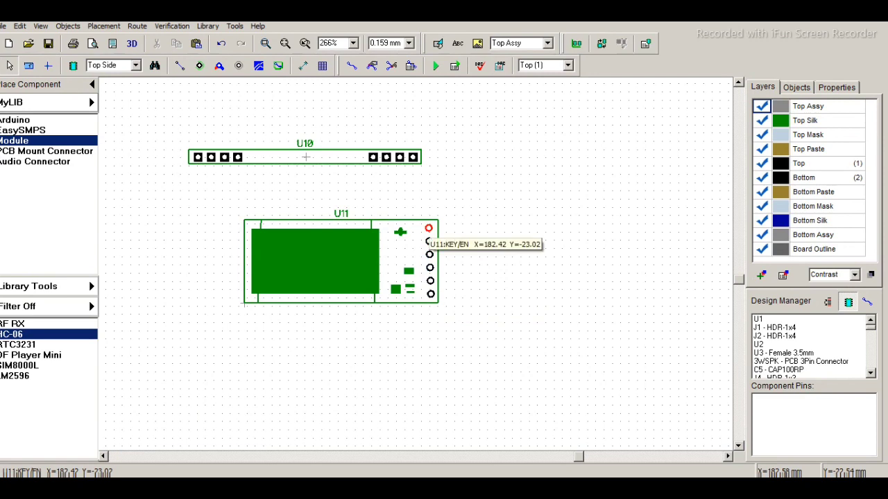
{"action": "left_click", "coordinate": [428, 241]}
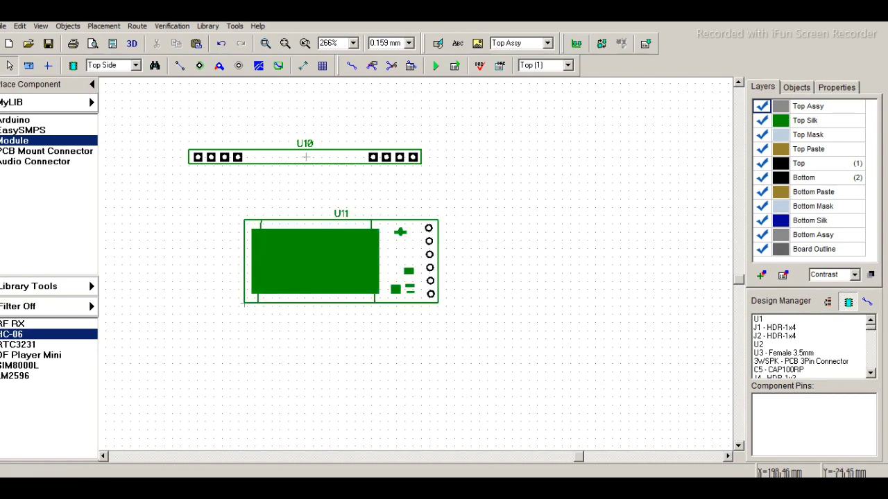
Place the RTC3231 module to the right of the RF RX component and measure the width of its top edge.
{"action": "left_click", "coordinate": [83, 102]}
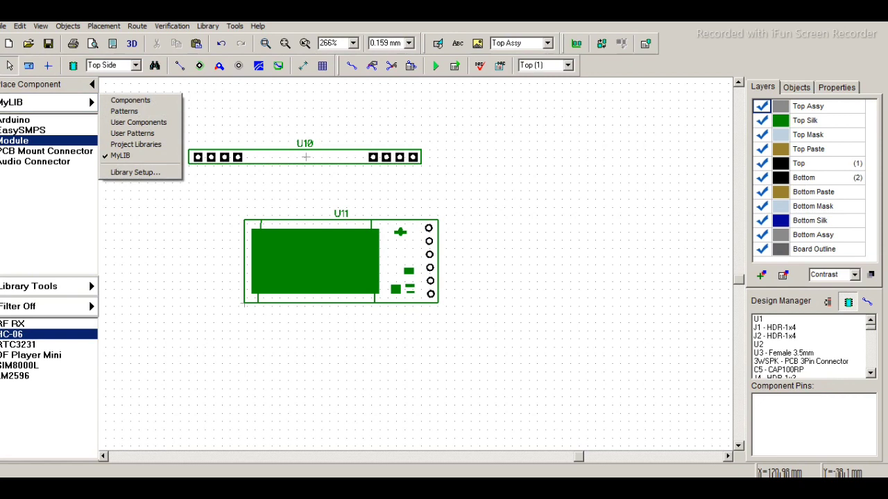
{"action": "left_click", "coordinate": [52, 162]}
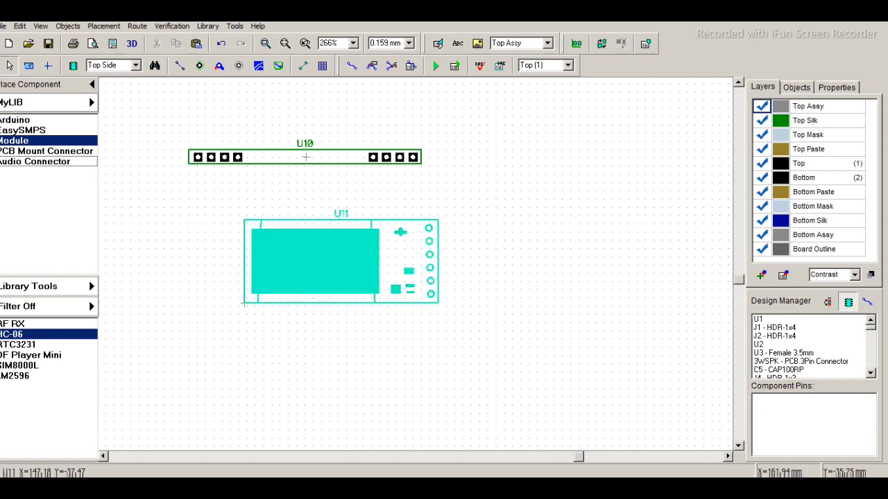
{"action": "left_click", "coordinate": [20, 345]}
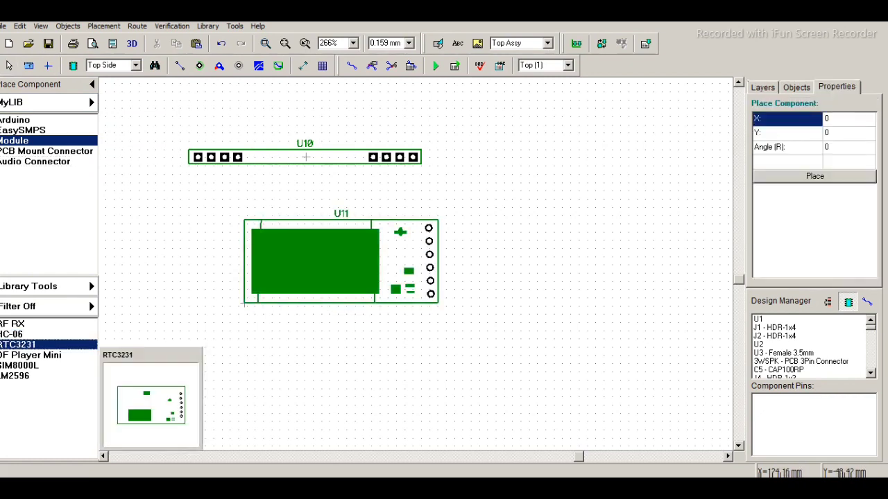
{"action": "left_click", "coordinate": [547, 133]}
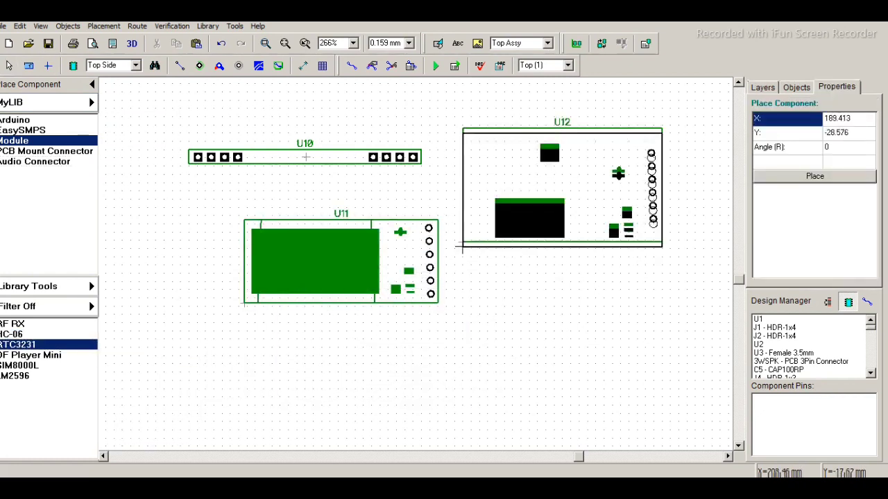
{"action": "right_click", "coordinate": [548, 132]}
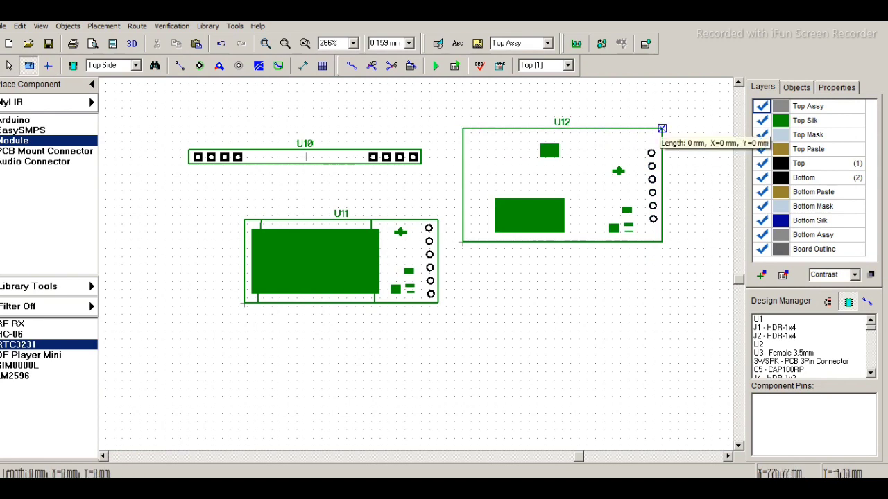
{"action": "left_click", "coordinate": [464, 128]}
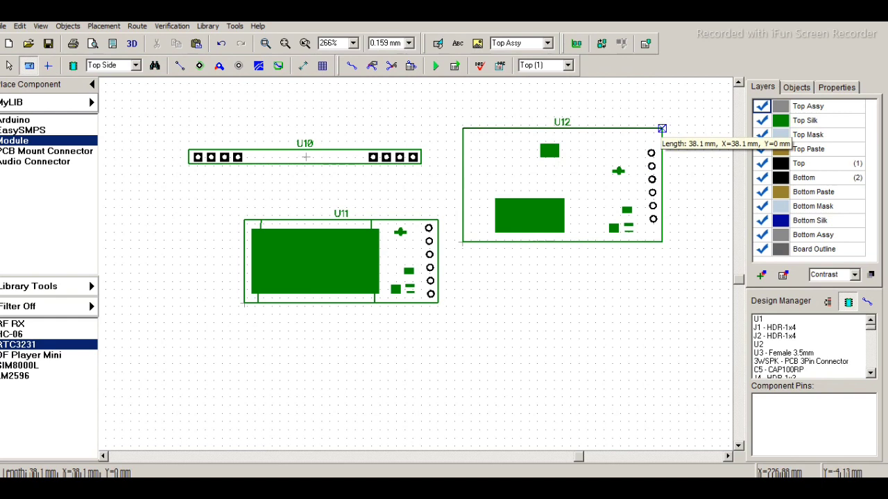
{"action": "left_click", "coordinate": [661, 128]}
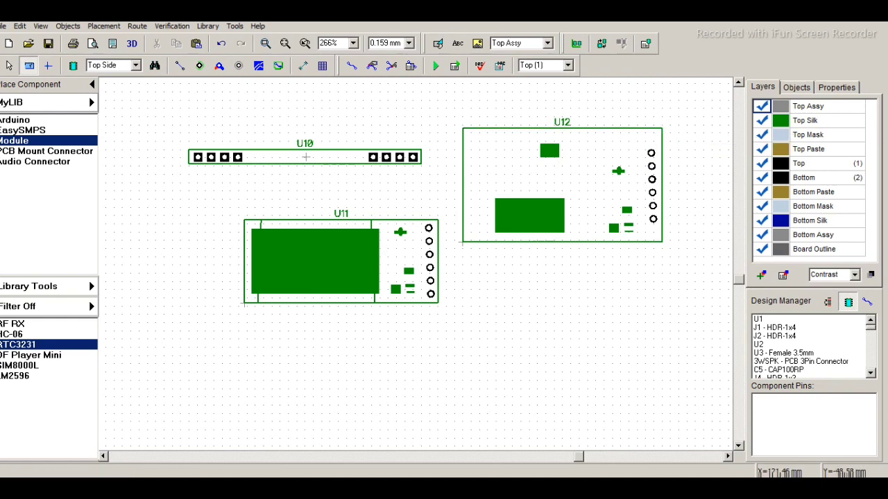
Place one SIM8000L module below the RTC3231 module.
{"action": "left_click", "coordinate": [21, 366]}
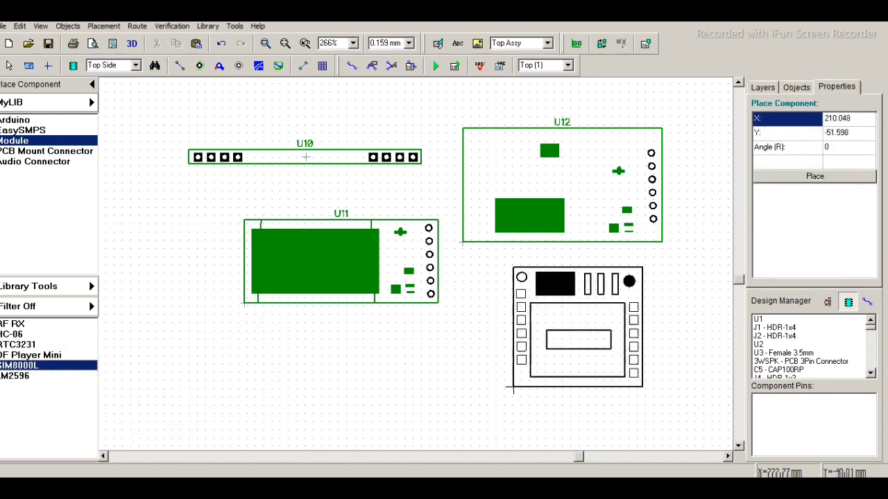
{"action": "left_click", "coordinate": [477, 395]}
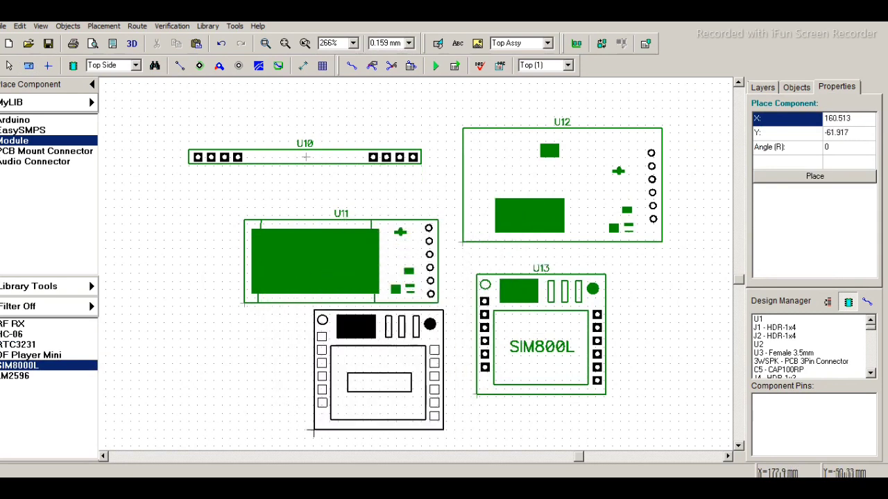
{"action": "right_click", "coordinate": [378, 368]}
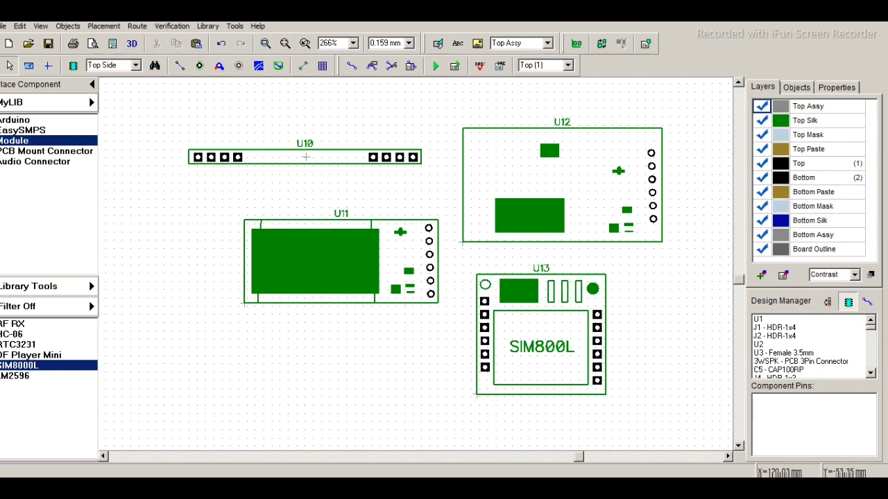
Place the Female 3.5mm jack from the Audio Connector library to the lower left of the HC-06 module.
{"action": "left_click", "coordinate": [39, 161]}
{"action": "left_click", "coordinate": [42, 324]}
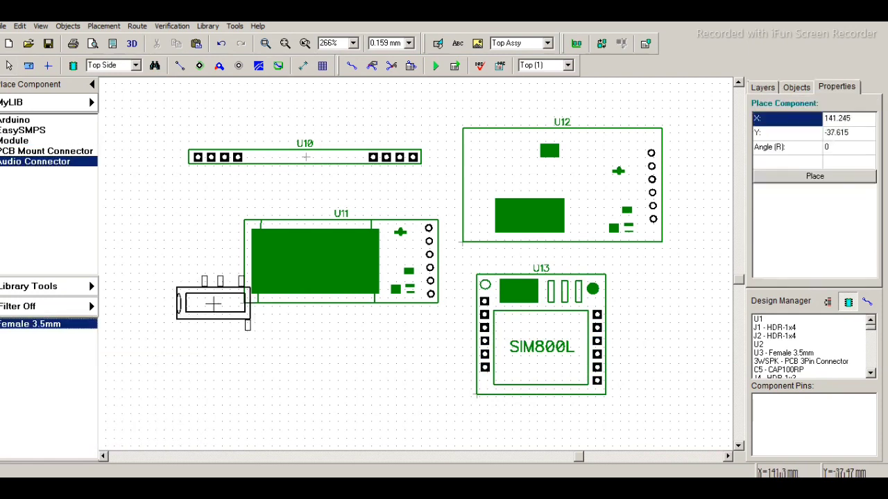
{"action": "left_click", "coordinate": [154, 314]}
From the PCB Mount Connector library, place a PCB 6Pin Connector below the HC-06 and a PCB 4Pin Connector below the audio jack.
{"action": "left_click", "coordinate": [47, 150]}
{"action": "left_click", "coordinate": [43, 323]}
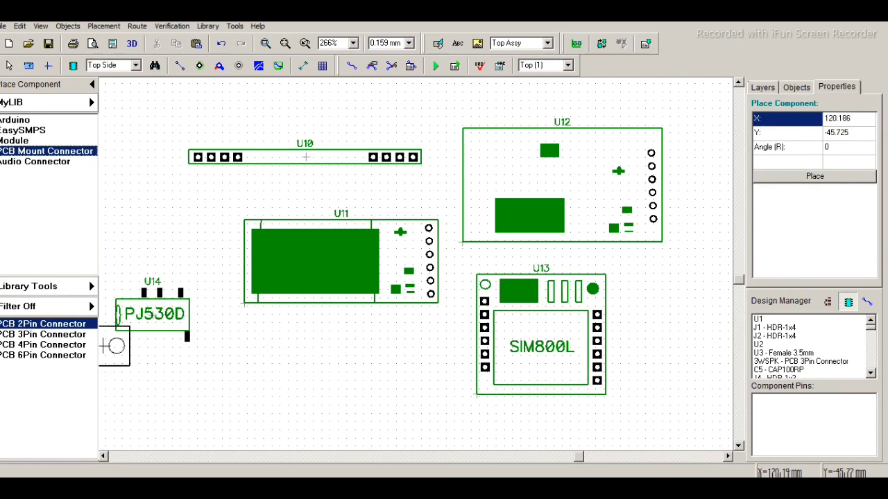
{"action": "left_click", "coordinate": [43, 345]}
{"action": "left_click", "coordinate": [43, 355]}
{"action": "left_click", "coordinate": [346, 363]}
{"action": "key", "text": "Escape"}
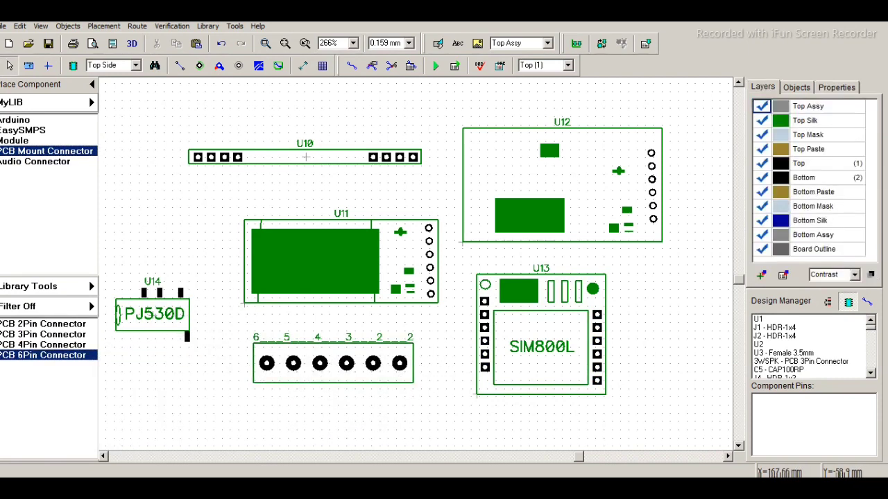
{"action": "left_click", "coordinate": [43, 345]}
{"action": "left_click", "coordinate": [187, 393]}
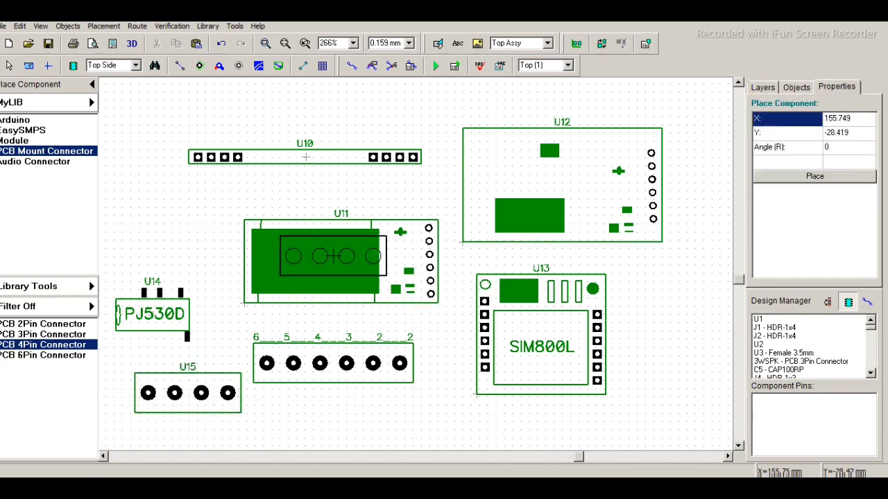
{"action": "key", "text": "Escape"}
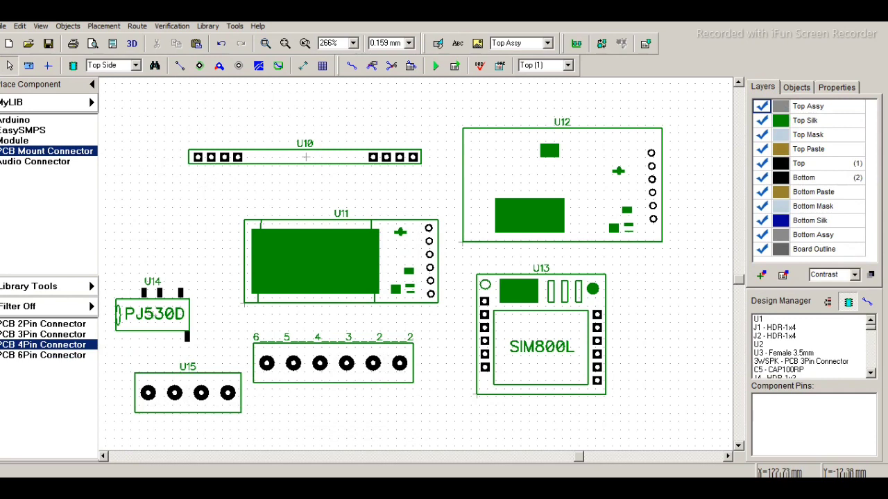
Switch the library group to Components and delete all the placed modules and connectors from the visible layout area.
{"action": "left_click", "coordinate": [82, 102]}
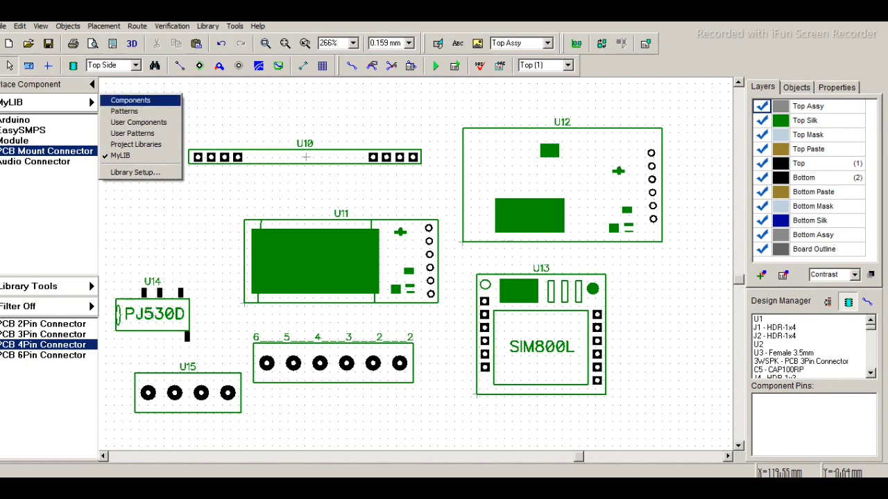
{"action": "left_click", "coordinate": [130, 99]}
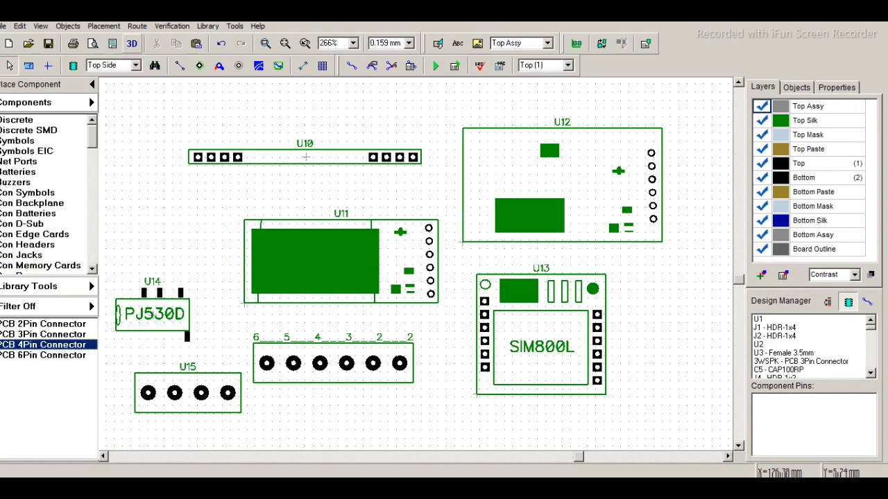
{"action": "left_click_drag", "start_coordinate": [120, 86], "coordinate": [671, 446]}
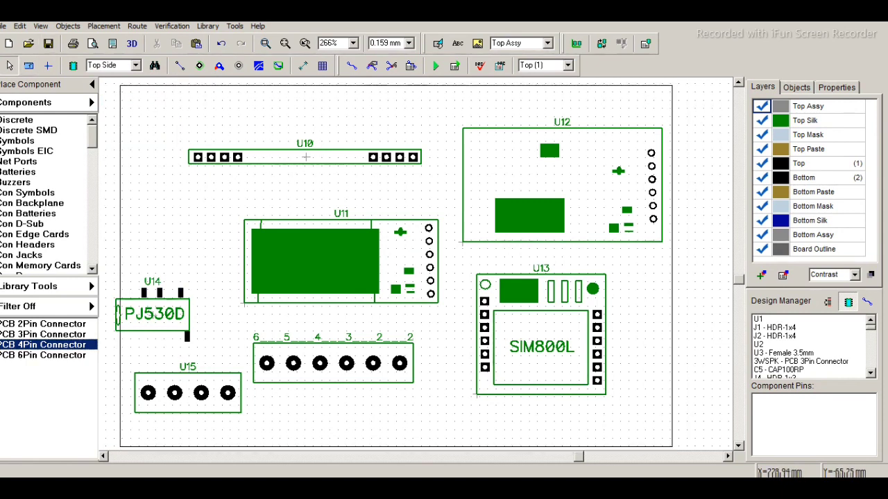
{"action": "key", "text": "Delete"}
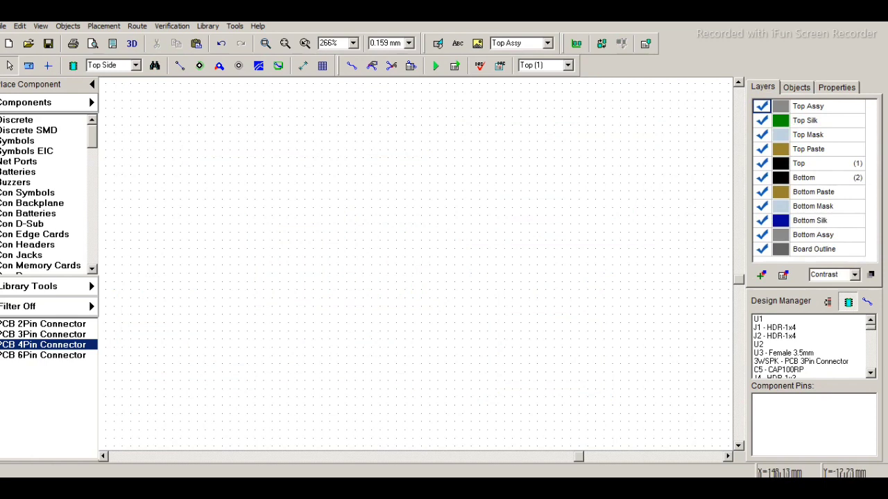
Draw an unfilled Top Assy rectangle in the middle of the empty layout area and check its shape properties.
{"action": "left_click", "coordinate": [438, 44]}
{"action": "left_click", "coordinate": [479, 65]}
{"action": "left_click", "coordinate": [258, 147]}
{"action": "left_click", "coordinate": [631, 334]}
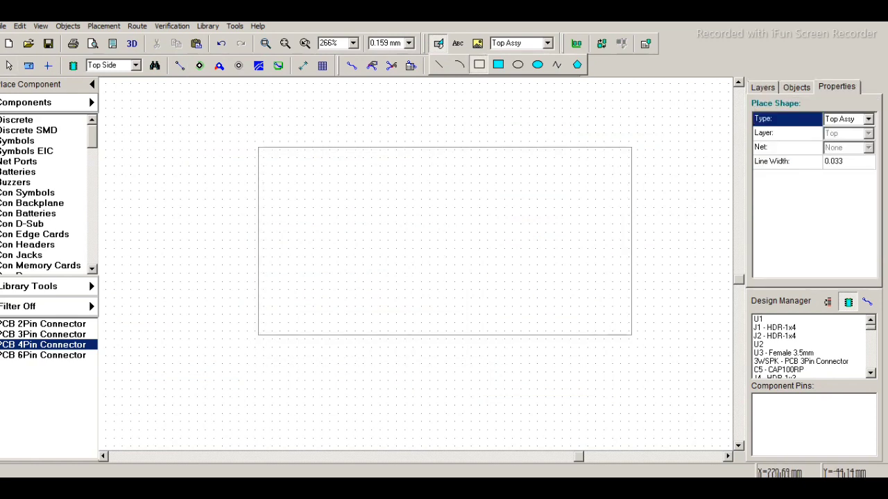
{"action": "key", "text": "Escape"}
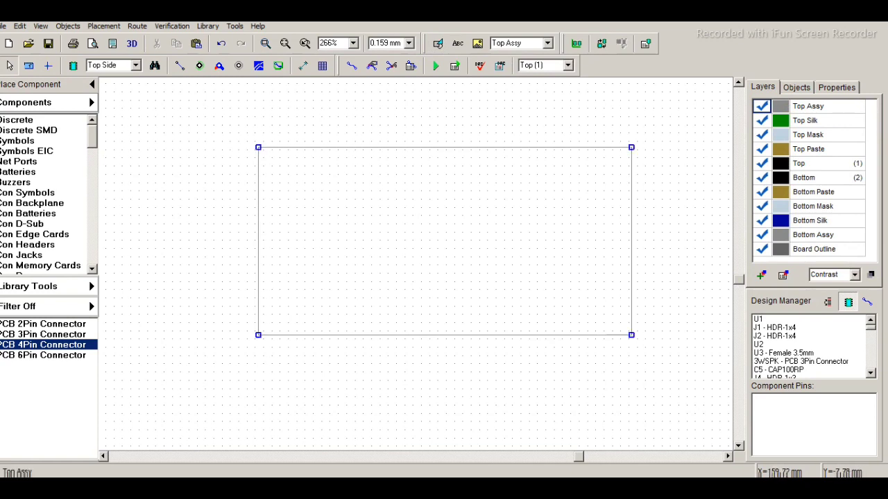
{"action": "left_click", "coordinate": [310, 147]}
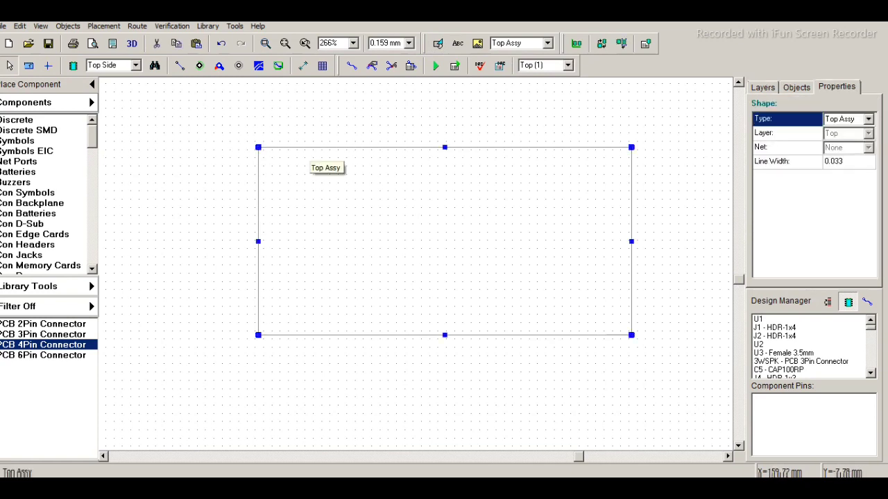
{"action": "key", "text": "Escape"}
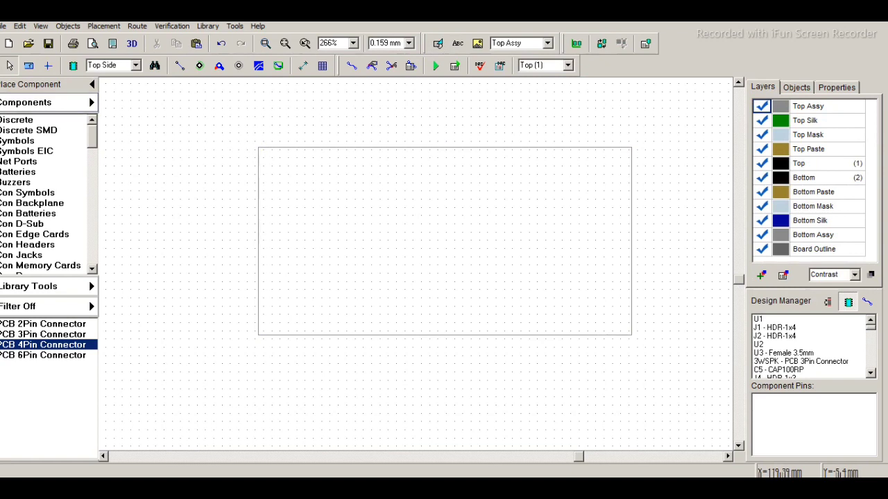
Place one CAP100 capacitor from the Discrete library inside the rectangle, near the middle of its lower edge.
{"action": "left_click", "coordinate": [25, 120]}
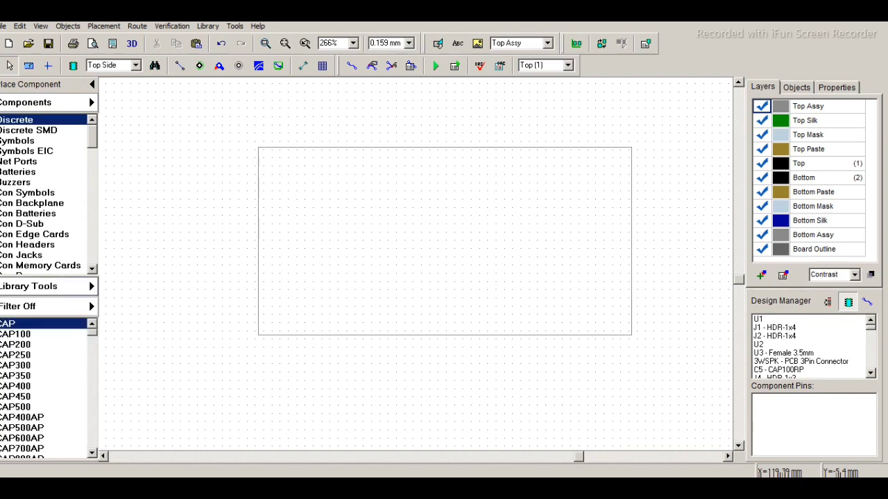
{"action": "left_click", "coordinate": [15, 334]}
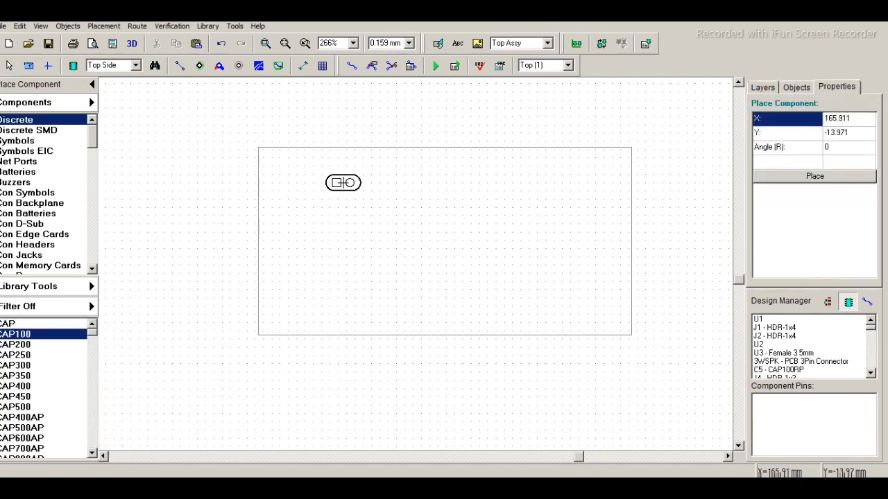
{"action": "left_click", "coordinate": [419, 306]}
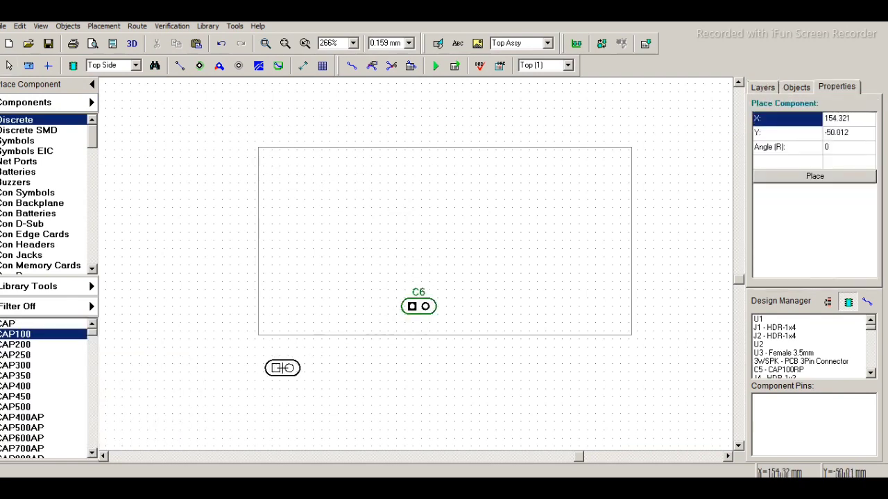
{"action": "key", "text": "Escape"}
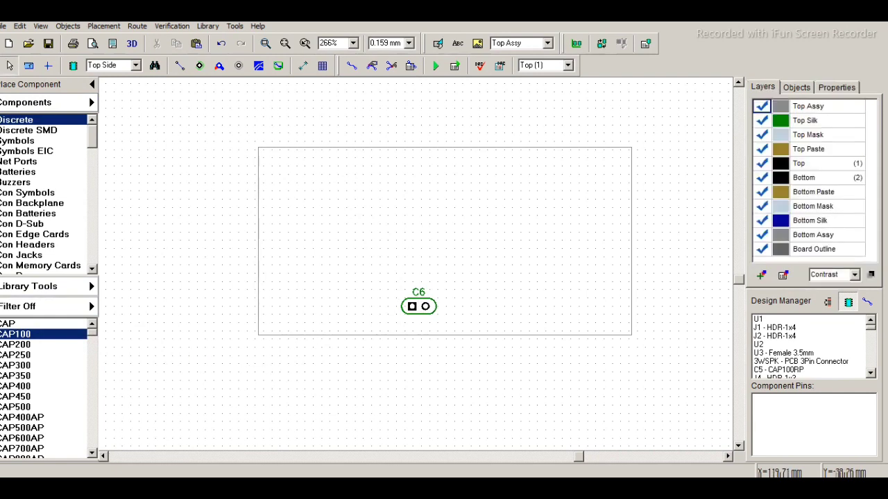
Browse the Discrete SMD library and preview the RES_0603 and DIODE_0402 parts without placing them.
{"action": "left_click", "coordinate": [29, 130]}
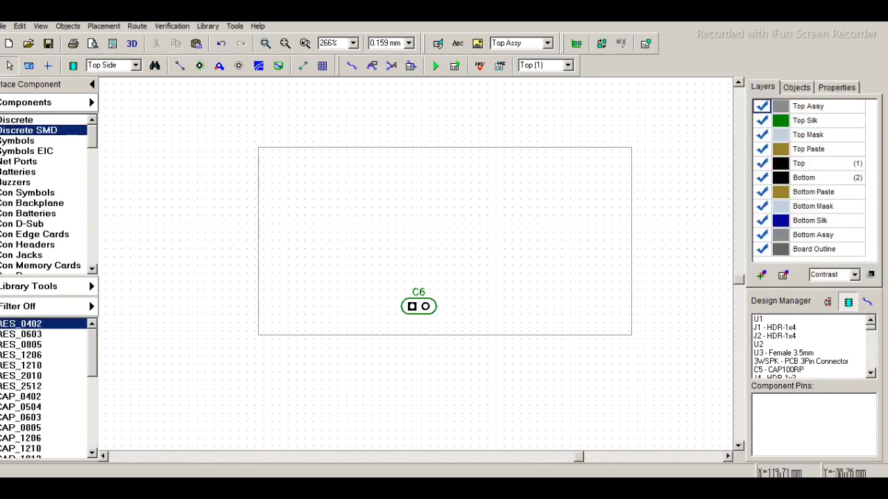
{"action": "left_click", "coordinate": [28, 334]}
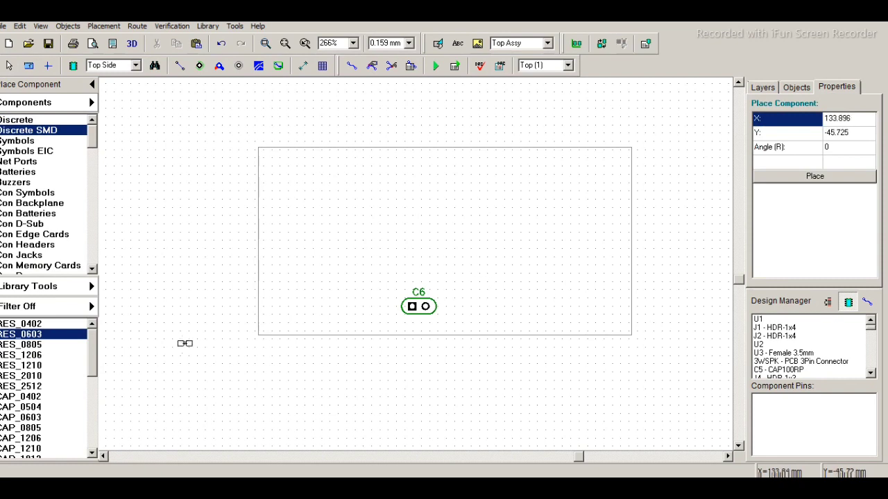
{"action": "scroll", "coordinate": [42, 388], "scroll_direction": "down", "scroll_amount": 6}
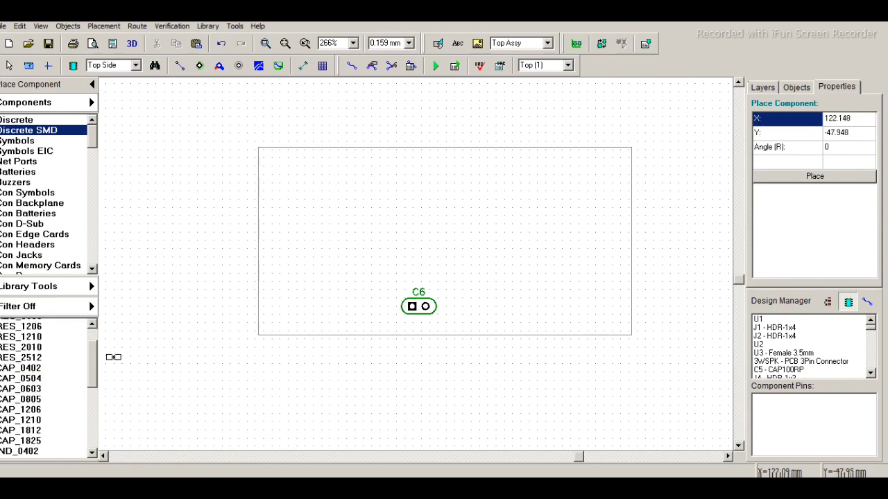
{"action": "left_click", "coordinate": [26, 386]}
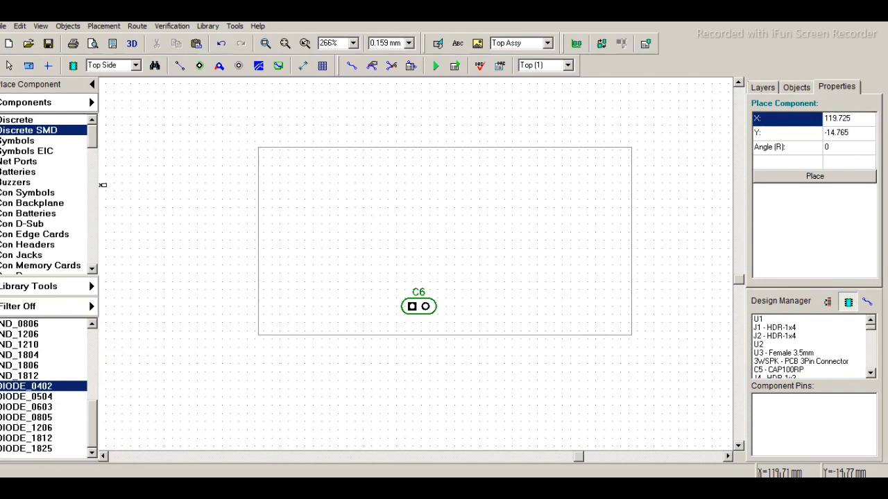
Preview the Discrete capacitors from CAP400 through POLCAP, and place a POLCAP in the upper left part of the rectangle.
{"action": "left_click", "coordinate": [25, 120]}
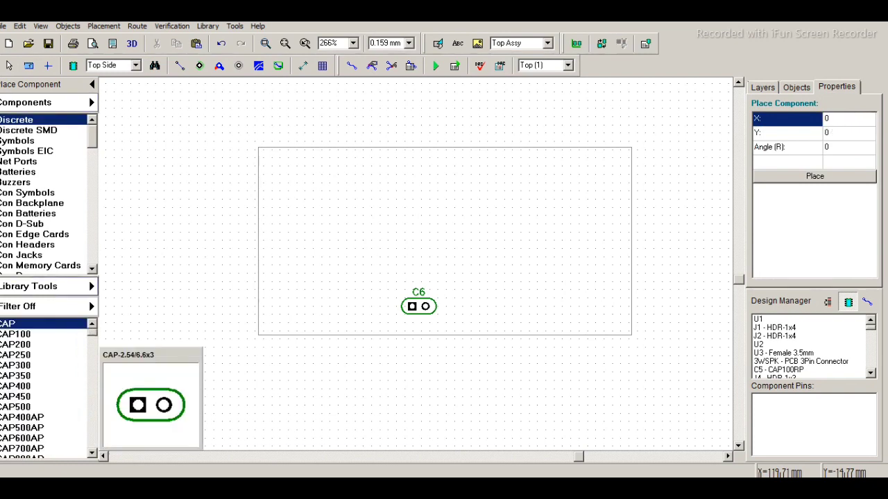
{"action": "left_click", "coordinate": [27, 386]}
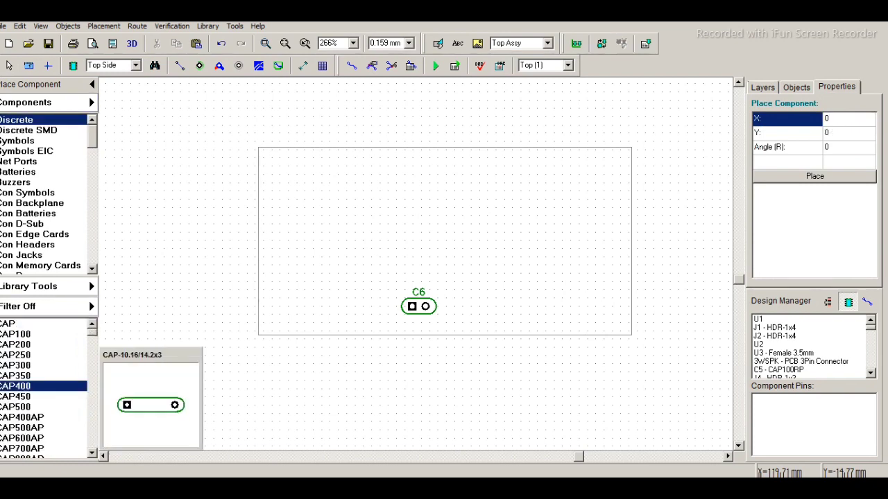
{"action": "key", "text": "Down"}
{"action": "key", "text": "Down"}
{"action": "key", "text": "Down"}
{"action": "key", "text": "Down"}
{"action": "key", "text": "Down"}
{"action": "key", "text": "Down"}
{"action": "key", "text": "Down"}
{"action": "key", "text": "Down"}
{"action": "key", "text": "Down"}
{"action": "key", "text": "Down"}
{"action": "key", "text": "Down"}
{"action": "key", "text": "Down"}
{"action": "key", "text": "Down"}
{"action": "key", "text": "Down"}
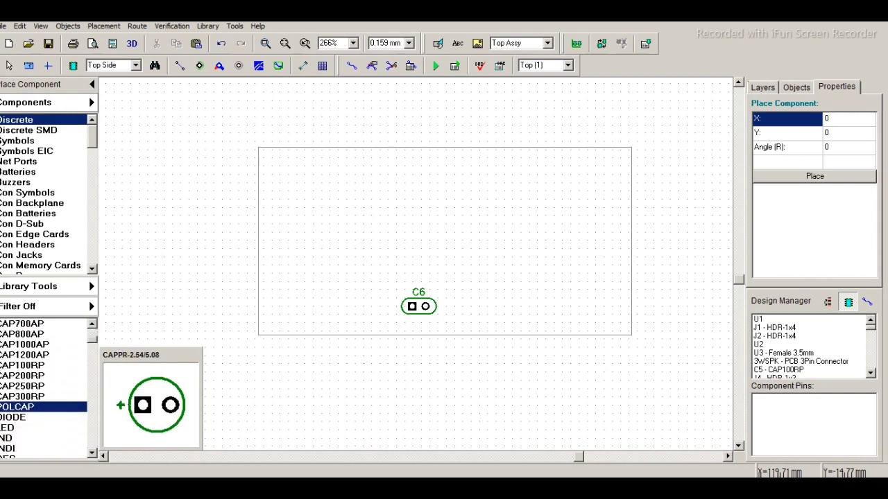
{"action": "left_click", "coordinate": [341, 175]}
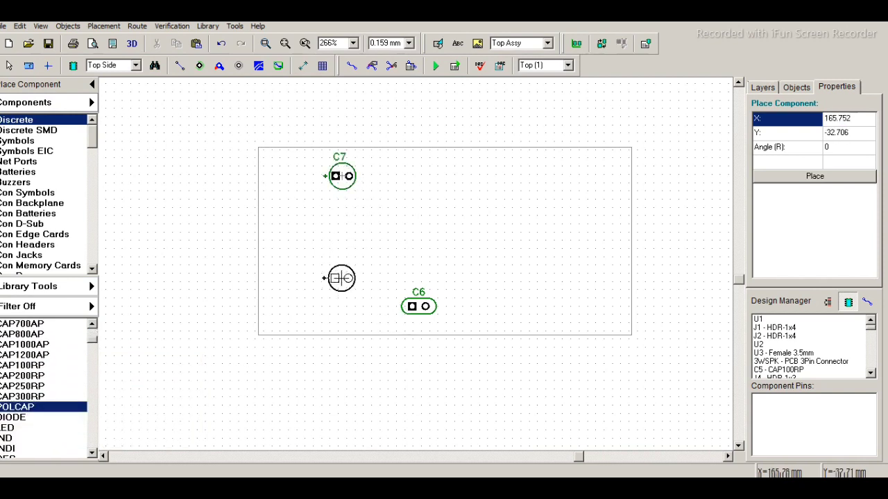
Delete the CAP100 capacitor near the rectangle's lower edge and place one Discrete LED to the right of the POLCAP.
{"action": "left_click", "coordinate": [418, 306]}
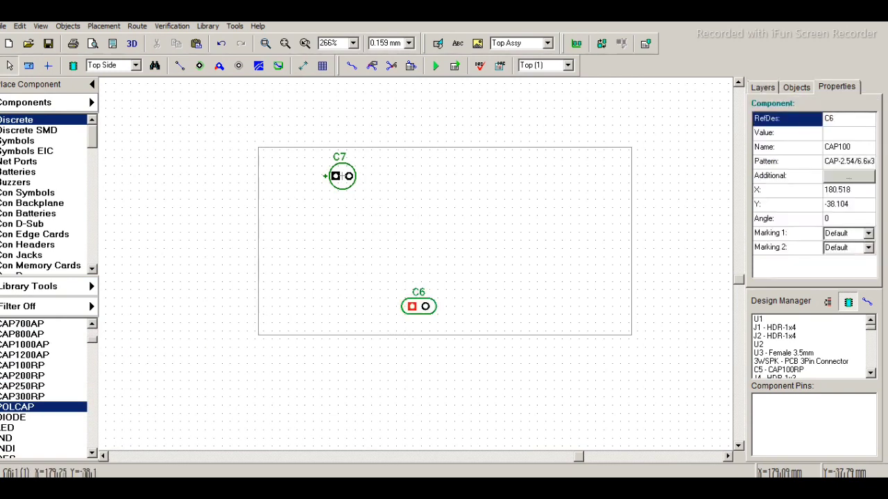
{"action": "key", "text": "Delete"}
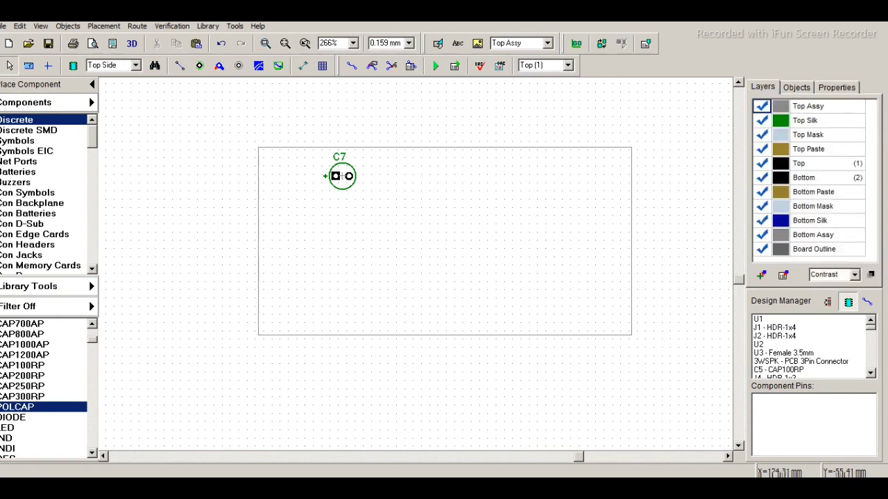
{"action": "left_click", "coordinate": [20, 428]}
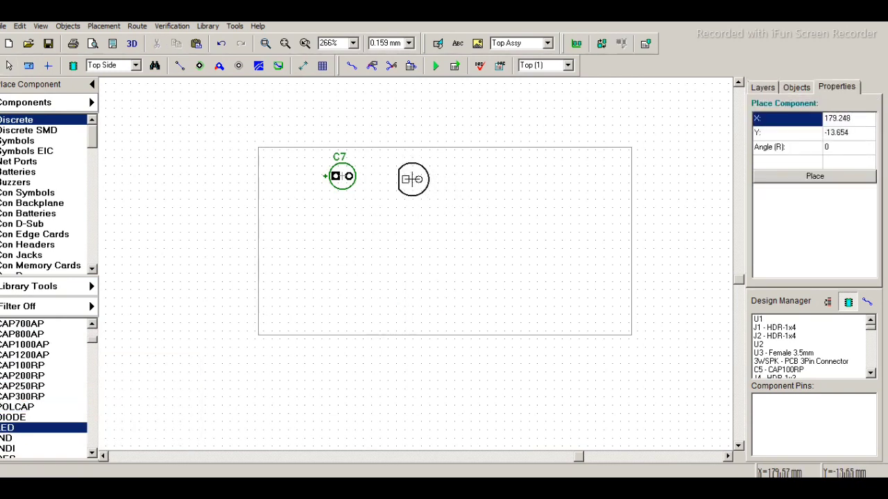
{"action": "left_click", "coordinate": [413, 178]}
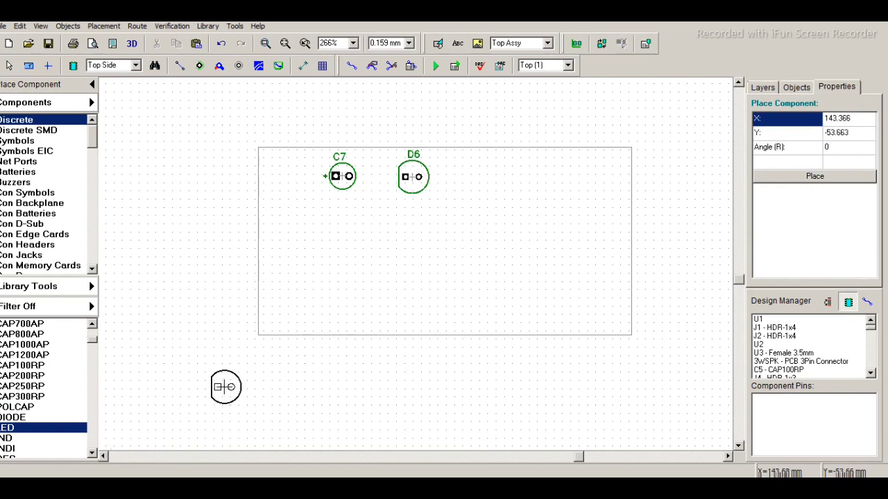
{"action": "right_click", "coordinate": [226, 387]}
Place one RES resistor from the Discrete library inside the rectangle below the POLCAP, and preview RES400 without placing it.
{"action": "left_click", "coordinate": [91, 454]}
{"action": "left_click", "coordinate": [91, 454]}
{"action": "left_click", "coordinate": [21, 439]}
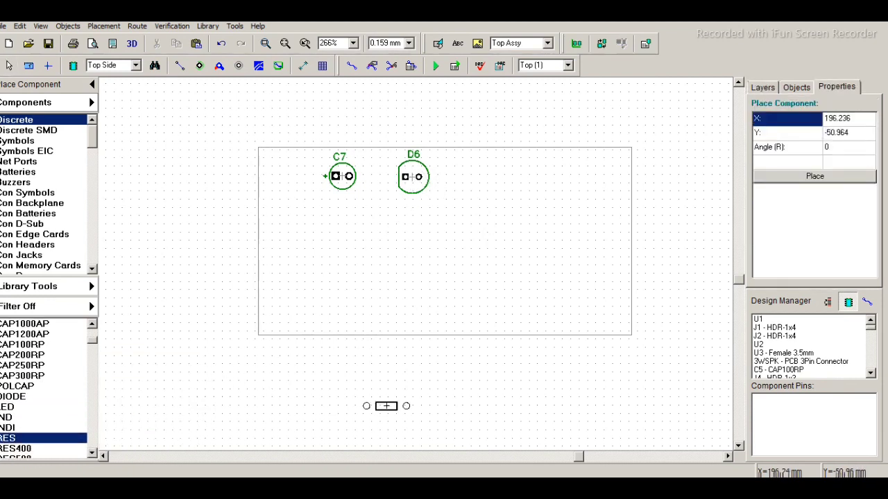
{"action": "left_click", "coordinate": [367, 258]}
{"action": "right_click", "coordinate": [366, 283]}
{"action": "left_click", "coordinate": [21, 448]}
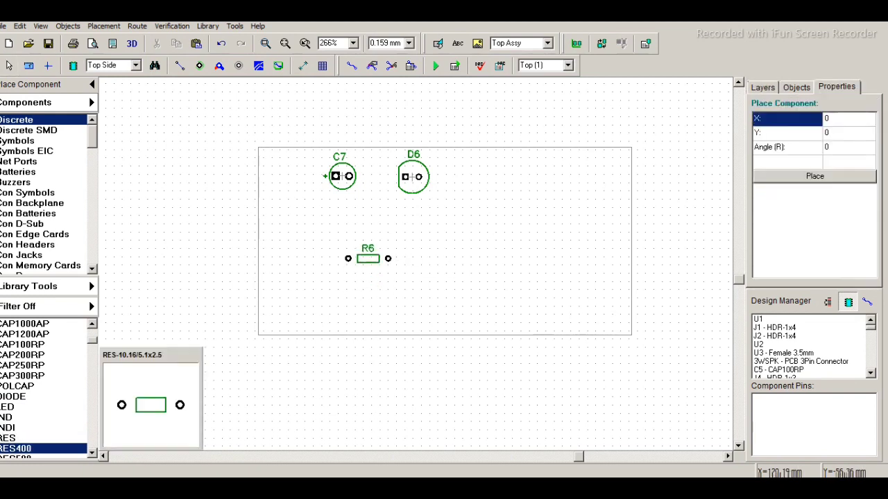
{"action": "right_click", "coordinate": [474, 267]}
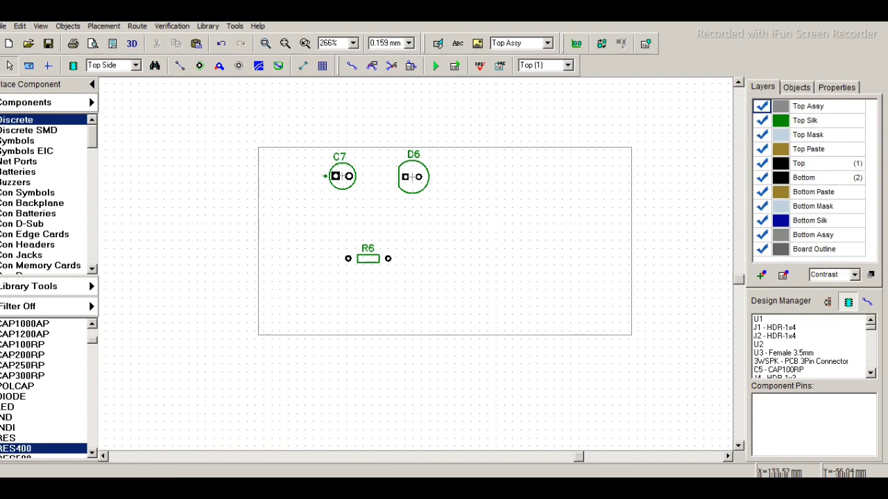
Preview the HDR-1x5 header and place one HDR-1x8 header inside the rectangle, near the middle of its lower edge.
{"action": "left_click", "coordinate": [92, 453]}
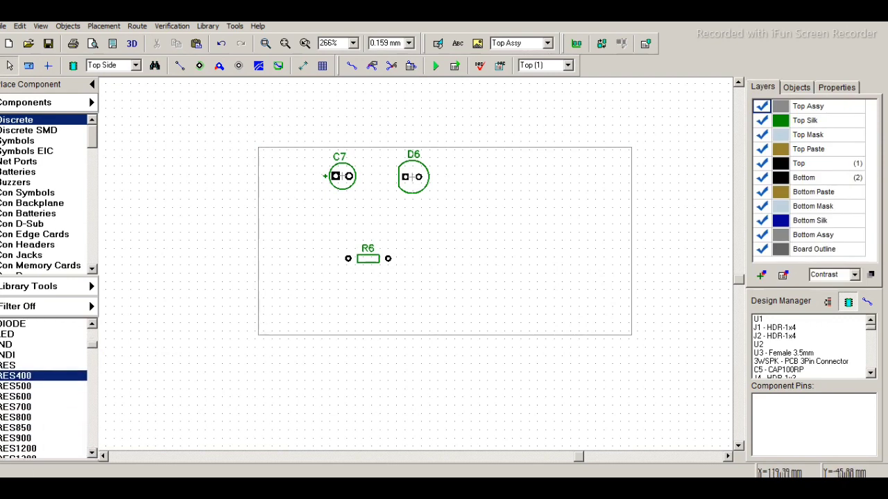
{"action": "scroll", "coordinate": [43, 388], "scroll_direction": "down", "scroll_amount": 3}
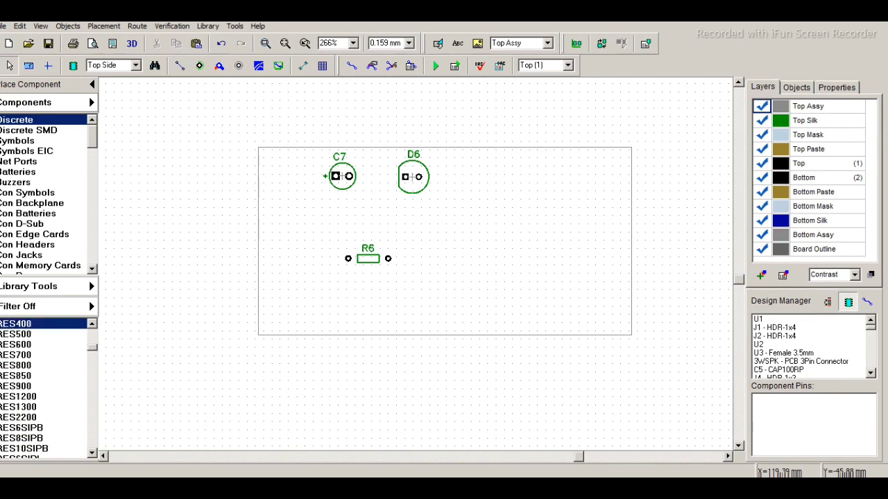
{"action": "scroll", "coordinate": [43, 389], "scroll_direction": "down", "scroll_amount": 6}
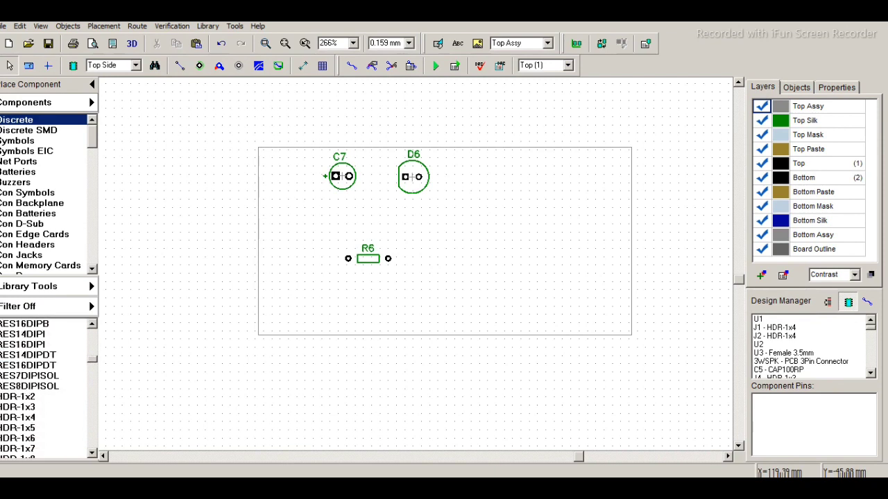
{"action": "scroll", "coordinate": [44, 388], "scroll_direction": "down", "scroll_amount": 1}
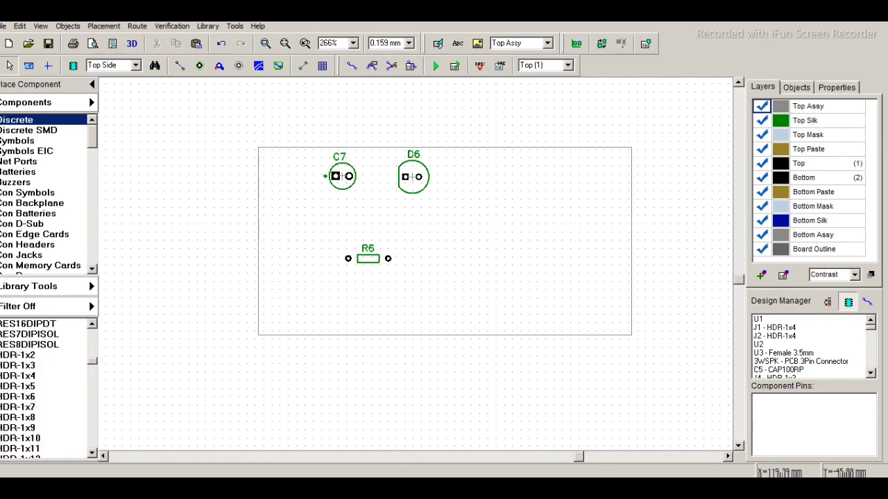
{"action": "left_click", "coordinate": [25, 387]}
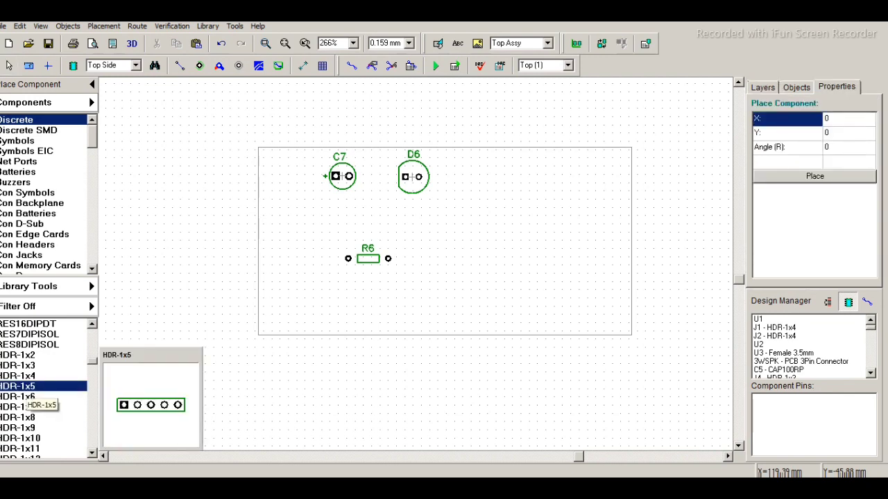
{"action": "left_click", "coordinate": [25, 417]}
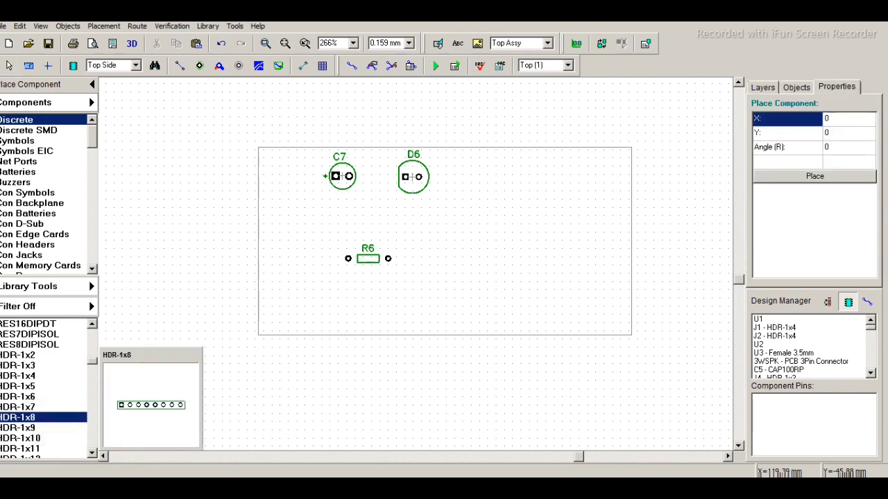
{"action": "left_click", "coordinate": [409, 314]}
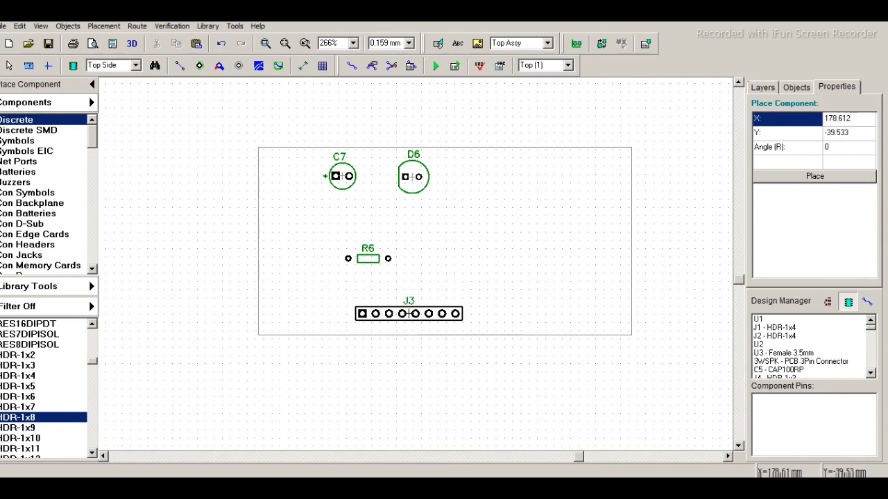
{"action": "key", "text": "Escape"}
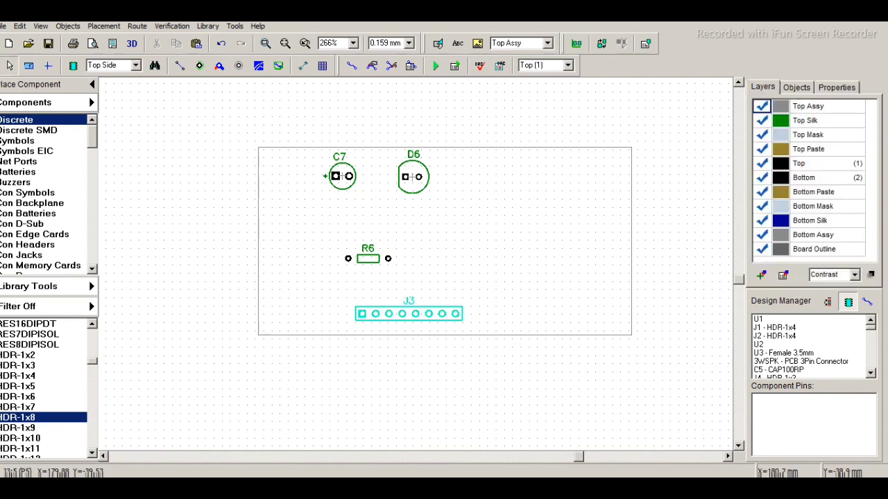
Preview the HDR-1x19, HDR-1x25 and HDR-2x9 headers, and place one HDR-2x8 header in the lower right part of the rectangle.
{"action": "scroll", "coordinate": [44, 388], "scroll_direction": "down", "scroll_amount": 2}
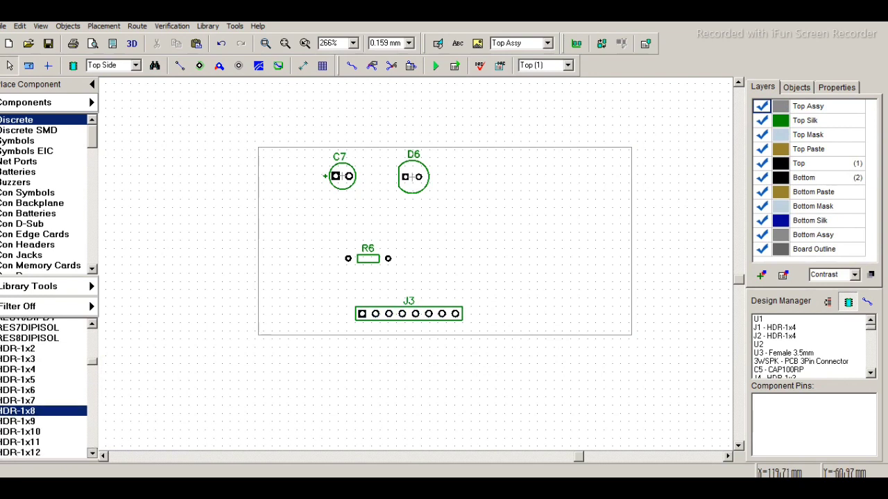
{"action": "scroll", "coordinate": [43, 388], "scroll_direction": "down", "scroll_amount": 2}
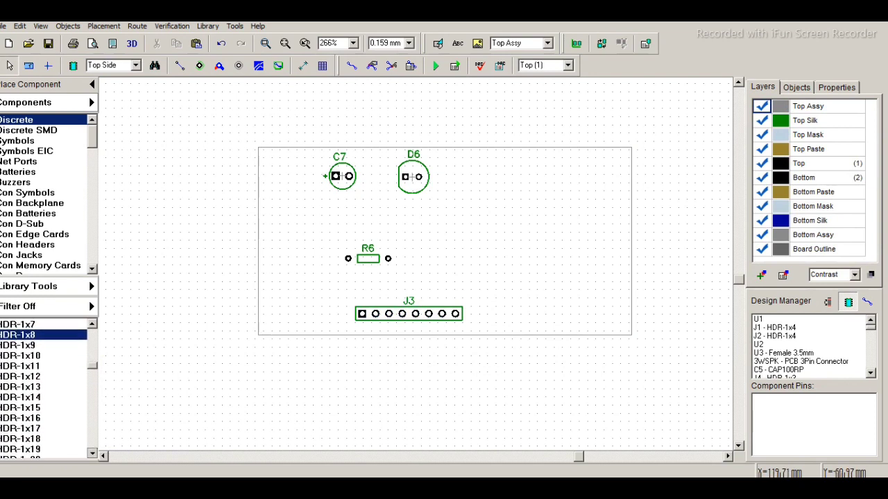
{"action": "left_click", "coordinate": [23, 449]}
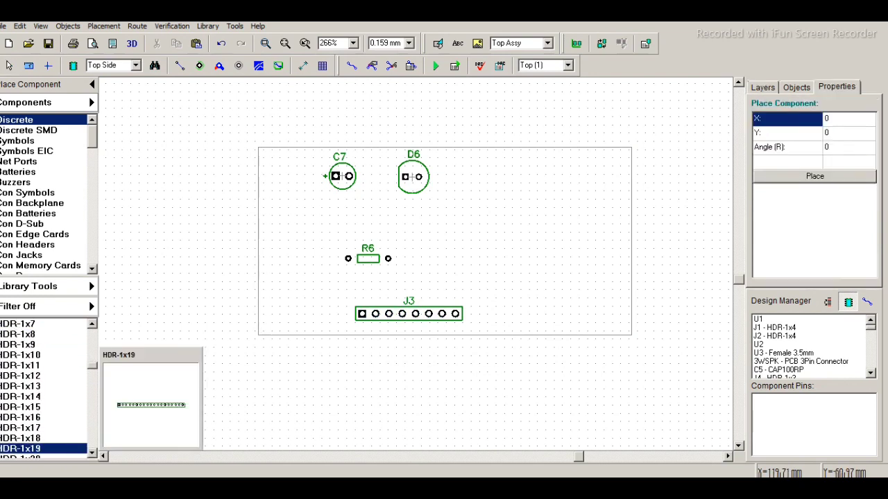
{"action": "scroll", "coordinate": [44, 389], "scroll_direction": "down", "scroll_amount": 4}
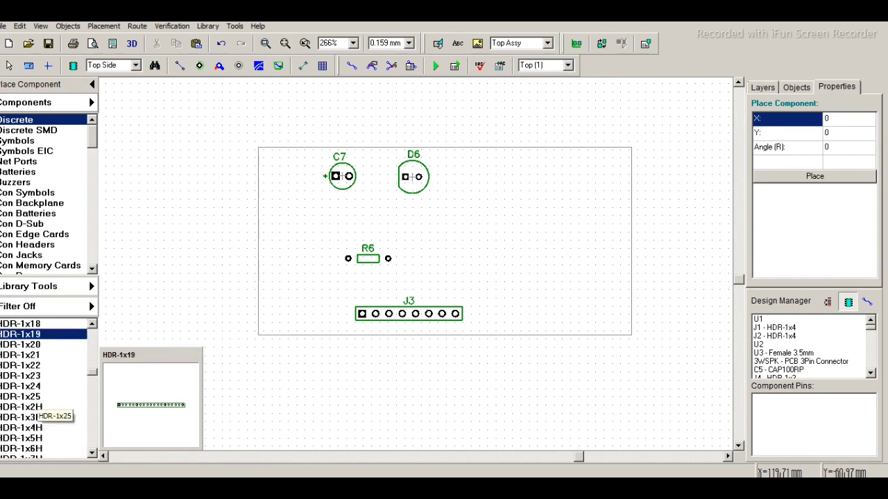
{"action": "left_click", "coordinate": [28, 397]}
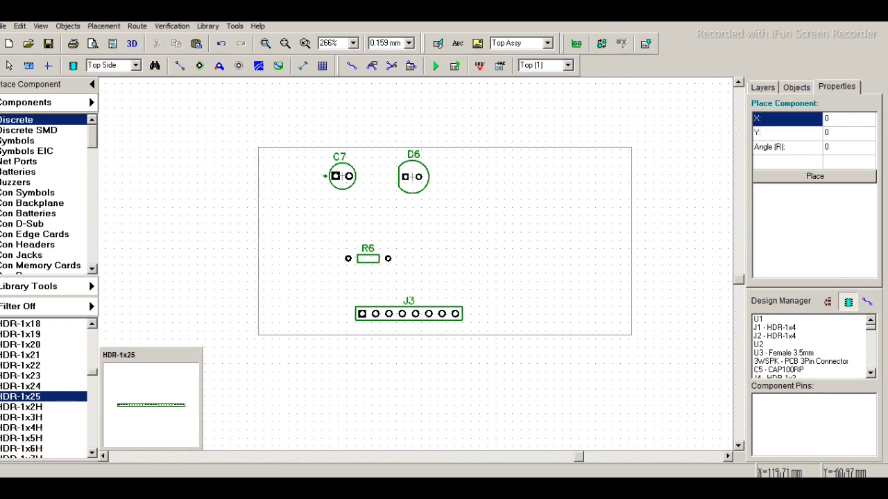
{"action": "scroll", "coordinate": [43, 389], "scroll_direction": "down", "scroll_amount": 10}
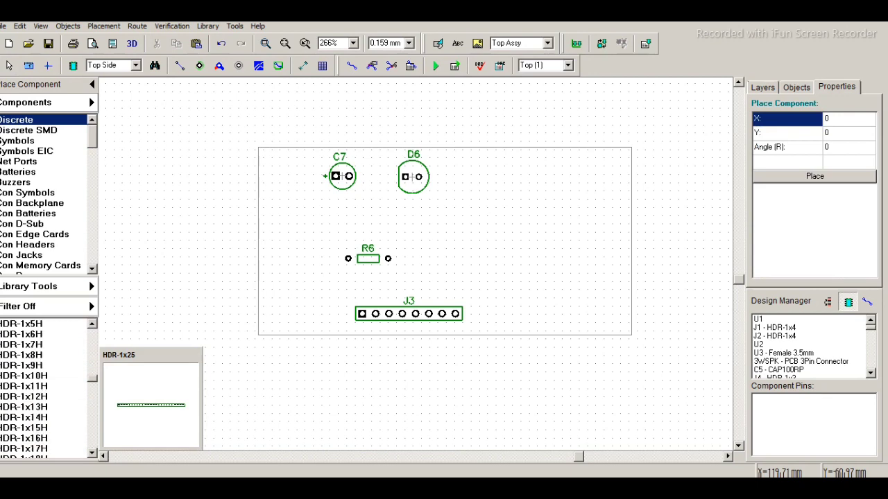
{"action": "left_click", "coordinate": [21, 418]}
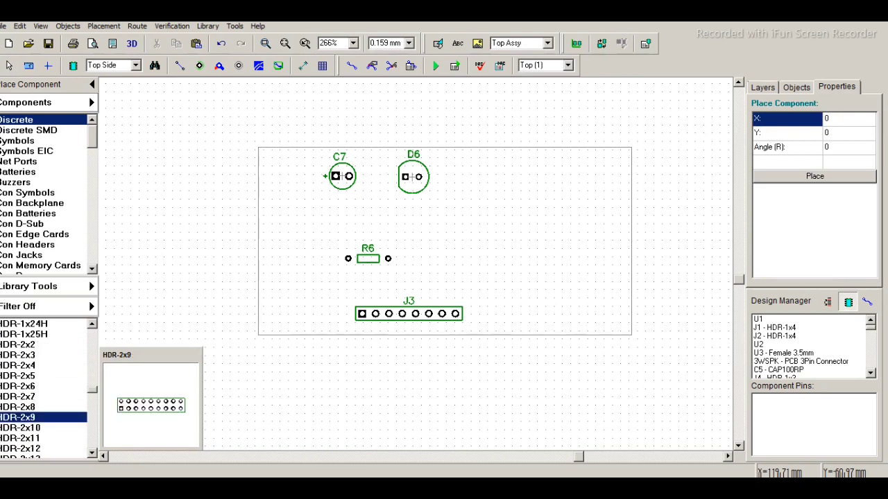
{"action": "left_click", "coordinate": [21, 407]}
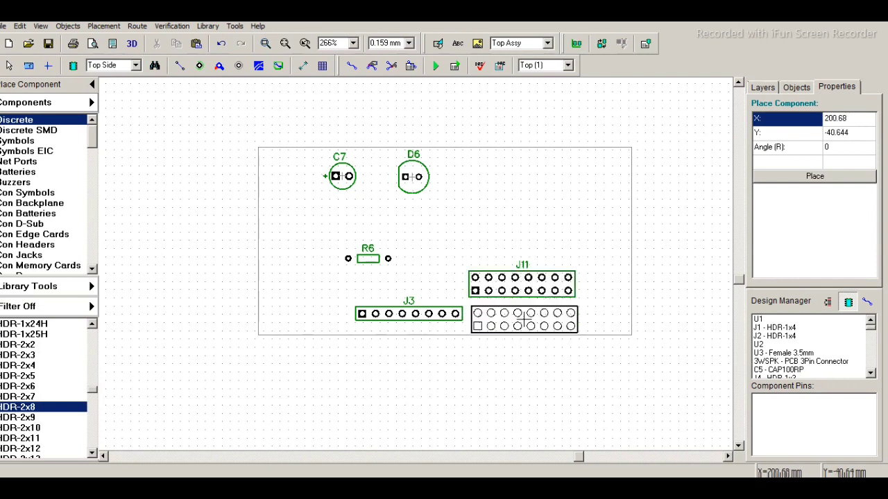
{"action": "left_click", "coordinate": [521, 284]}
Delete the HDR-2x8 and HDR-1x8 headers from the lower part of the rectangle.
{"action": "left_click", "coordinate": [521, 284]}
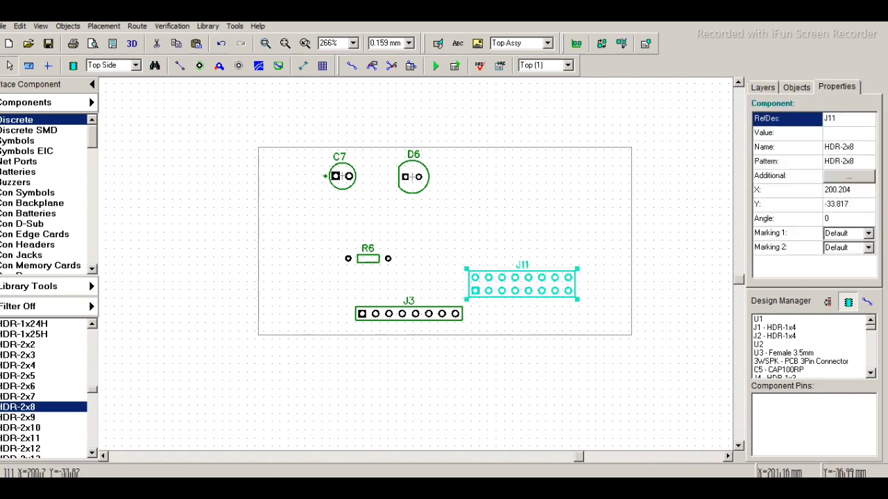
{"action": "key", "text": "Delete"}
{"action": "left_click", "coordinate": [404, 315]}
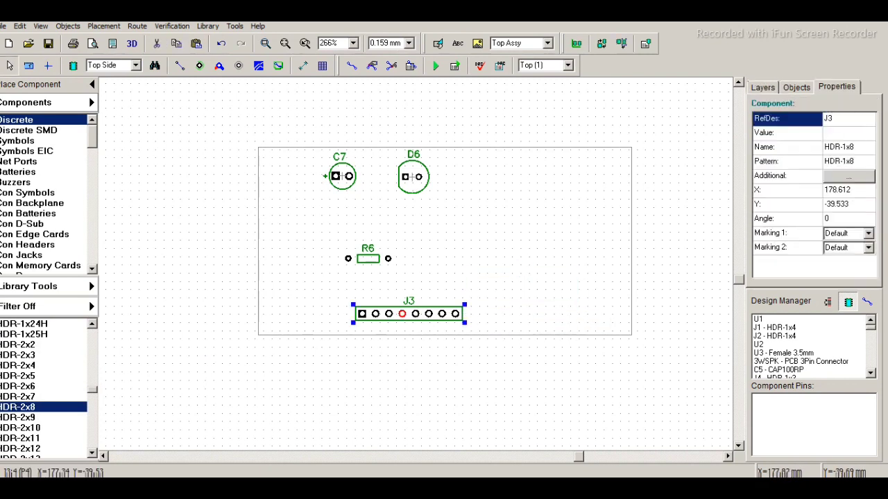
{"action": "key", "text": "Delete"}
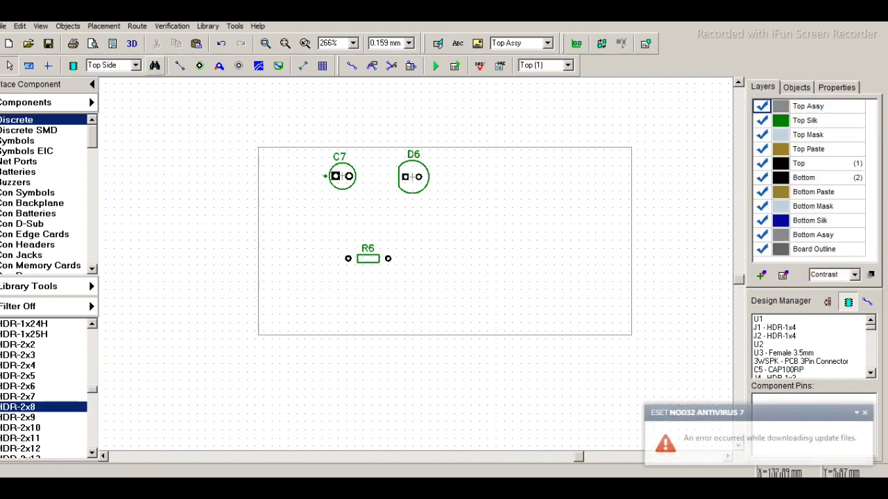
Filter the components of all libraries by the name ATMEGA16.
{"action": "left_click", "coordinate": [155, 65]}
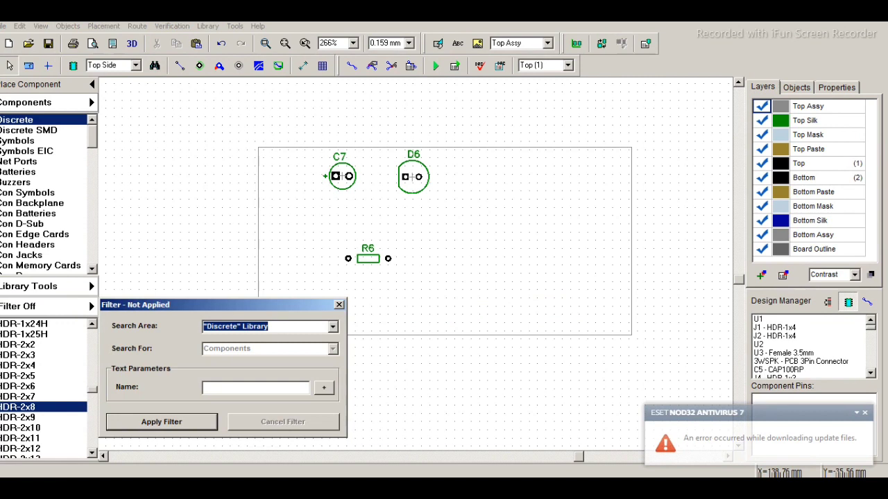
{"action": "left_click", "coordinate": [333, 326]}
{"action": "key", "text": "Return"}
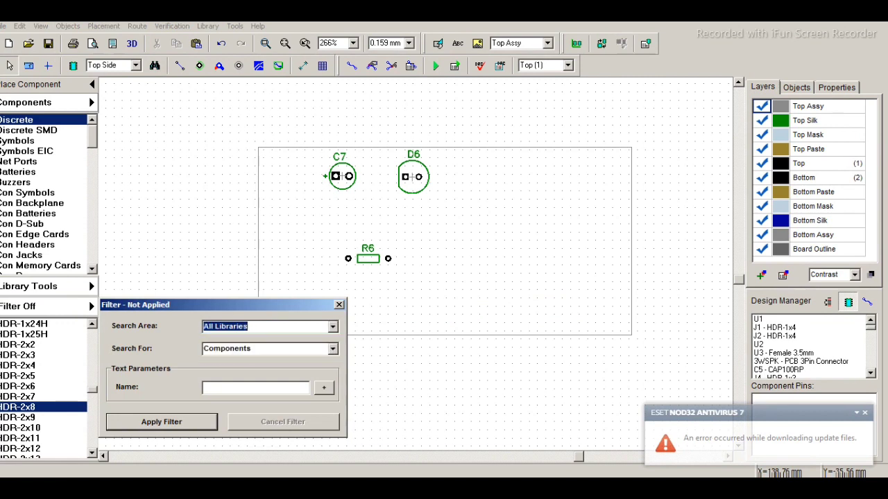
{"action": "left_click", "coordinate": [256, 387]}
{"action": "type", "text": "A"}
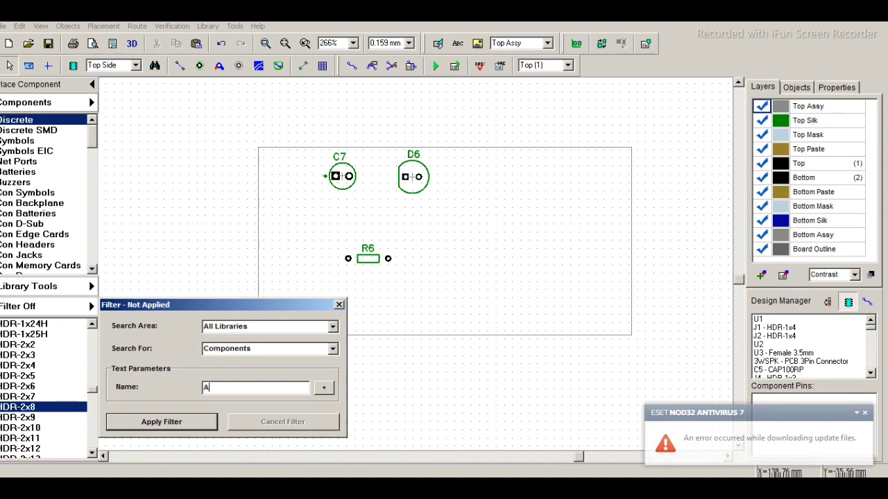
{"action": "type", "text": "TMEGA16"}
{"action": "key", "text": "Return"}
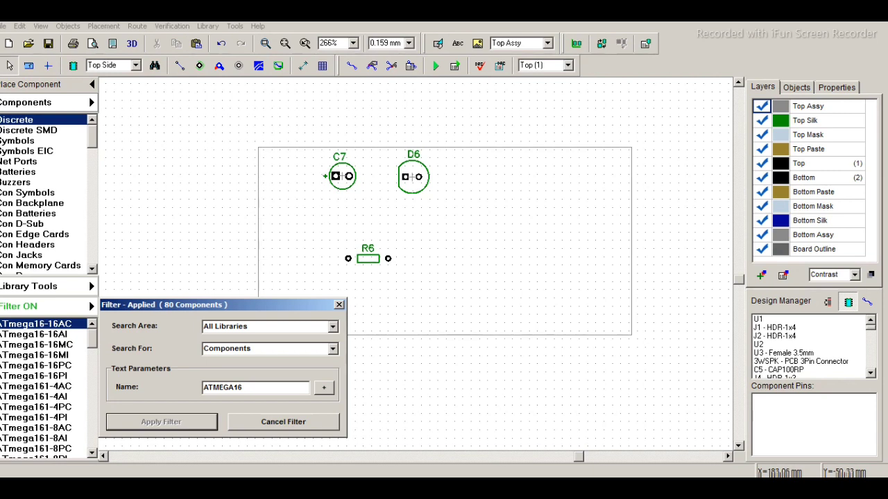
Choose the ATmega161-8AC from the filtered components, close the filter settings and place the chip outside the rectangle, left of it.
{"action": "left_click", "coordinate": [35, 355]}
{"action": "left_click", "coordinate": [35, 428]}
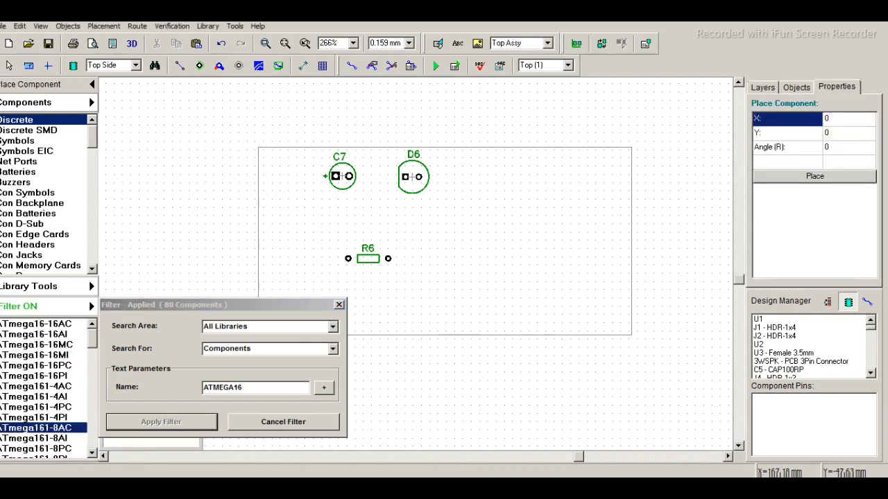
{"action": "left_click", "coordinate": [339, 305]}
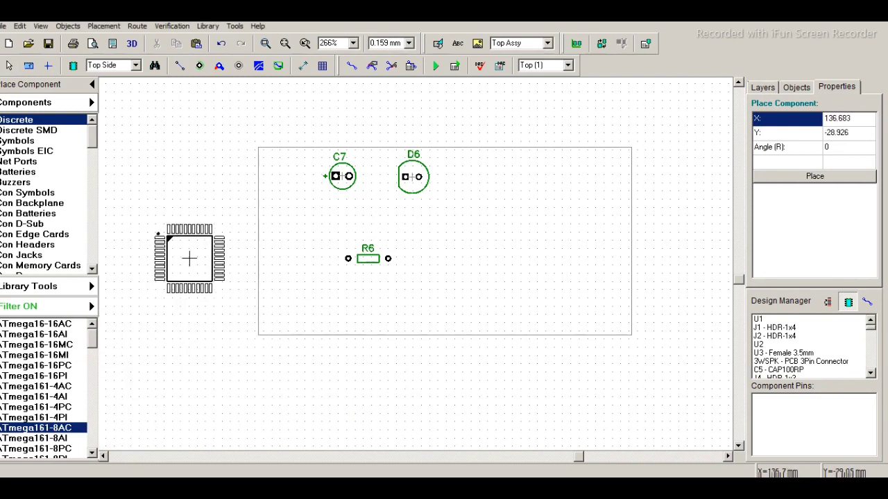
{"action": "left_click", "coordinate": [190, 259]}
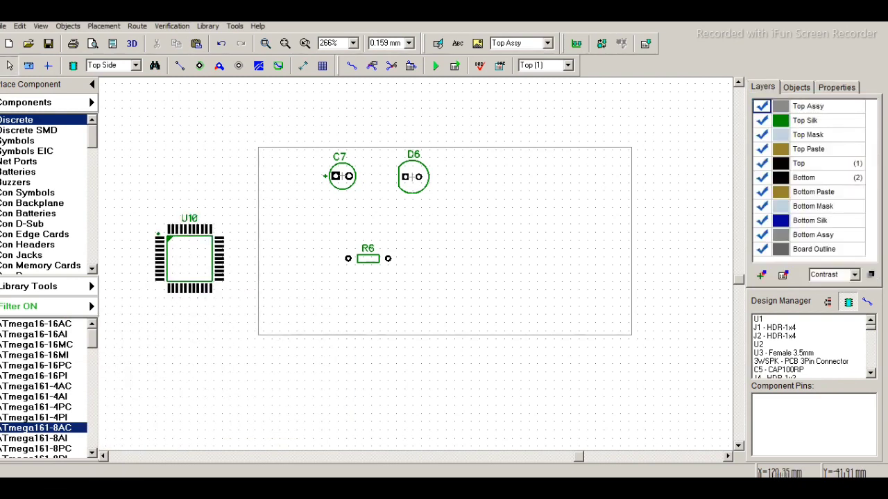
{"action": "scroll", "coordinate": [44, 388], "scroll_direction": "down", "scroll_amount": 8}
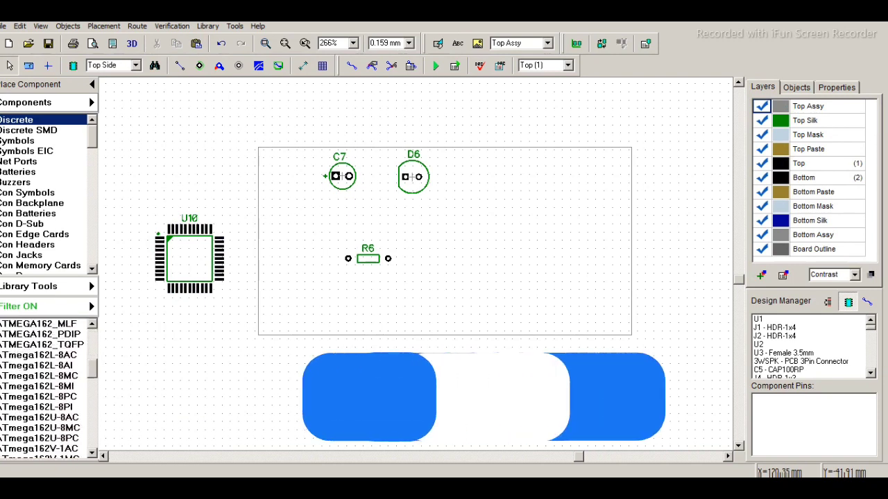
{"action": "left_click", "coordinate": [42, 334]}
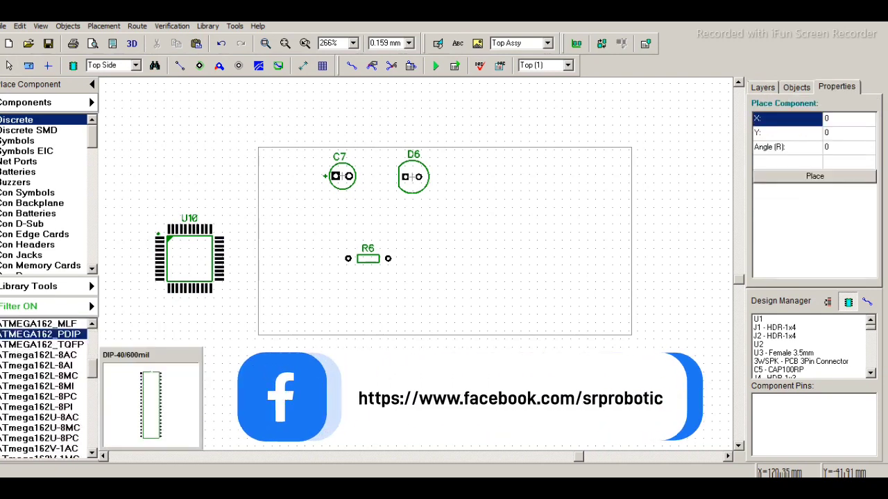
{"action": "right_click", "coordinate": [213, 333]}
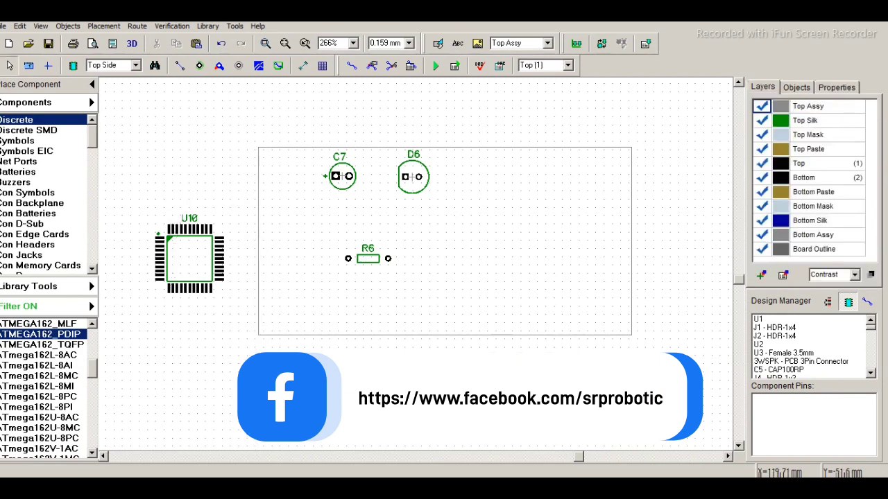
Choose ATMEGA16_PDIP from the filtered components and place it across the right half of the rectangle.
{"action": "scroll", "coordinate": [44, 388], "scroll_direction": "down", "scroll_amount": 10}
{"action": "scroll", "coordinate": [43, 388], "scroll_direction": "down", "scroll_amount": 4}
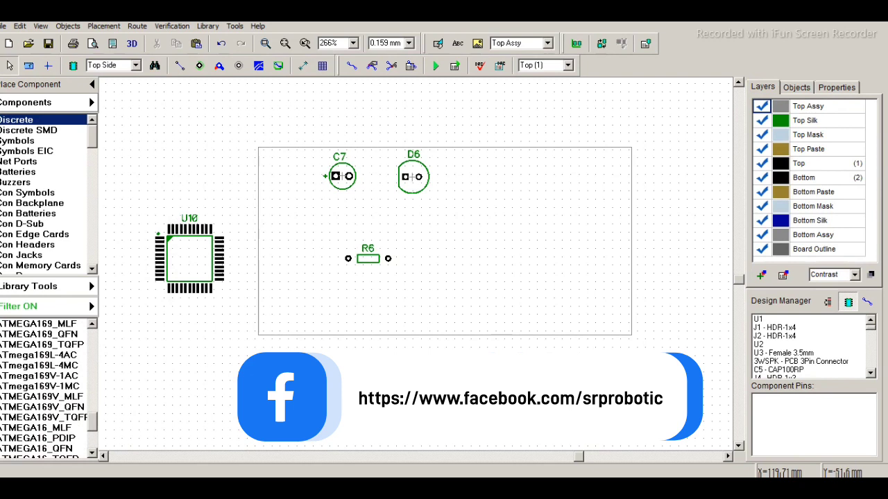
{"action": "left_click", "coordinate": [35, 428]}
{"action": "left_click", "coordinate": [37, 438]}
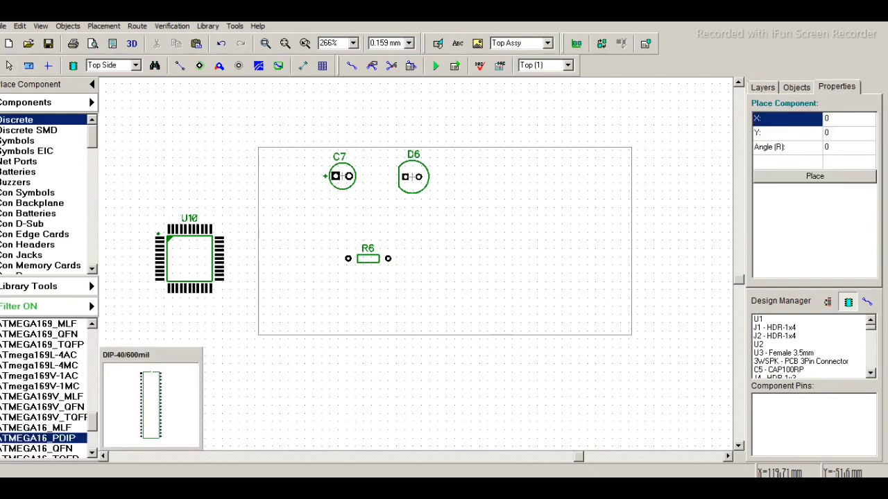
{"action": "left_click", "coordinate": [500, 291]}
{"action": "key", "text": "Escape"}
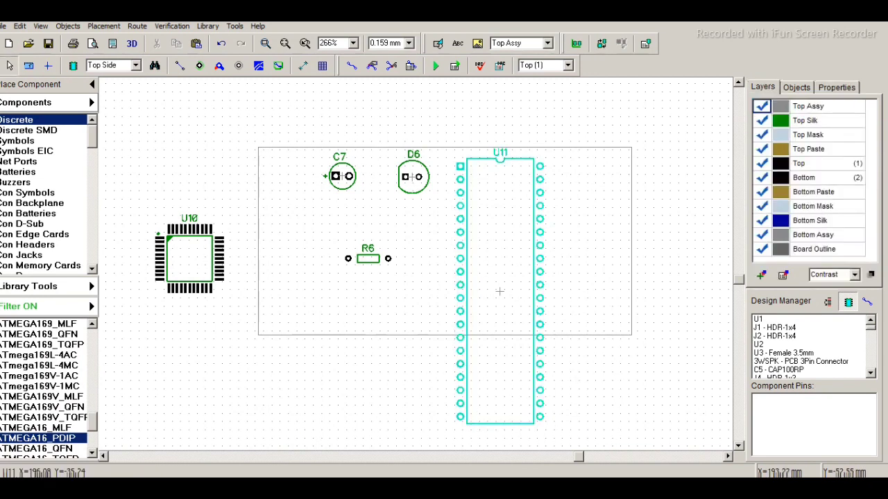
Rotate the ATMEGA16_PDIP to horizontal and move it inside the rectangle, and delete the ATmega161-8AC left of the rectangle.
{"action": "left_click", "coordinate": [499, 292]}
{"action": "key", "text": "r"}
{"action": "left_click_drag", "start_coordinate": [499, 291], "coordinate": [464, 240]}
{"action": "left_click", "coordinate": [196, 276]}
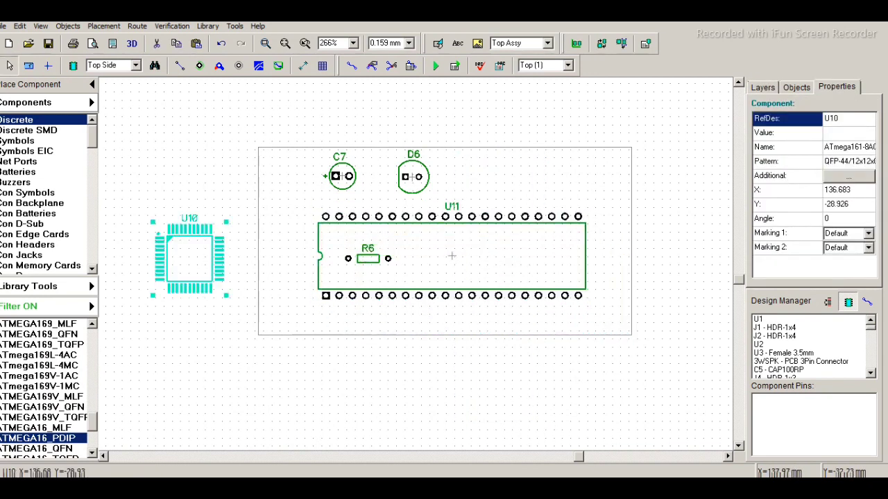
{"action": "key", "text": "Delete"}
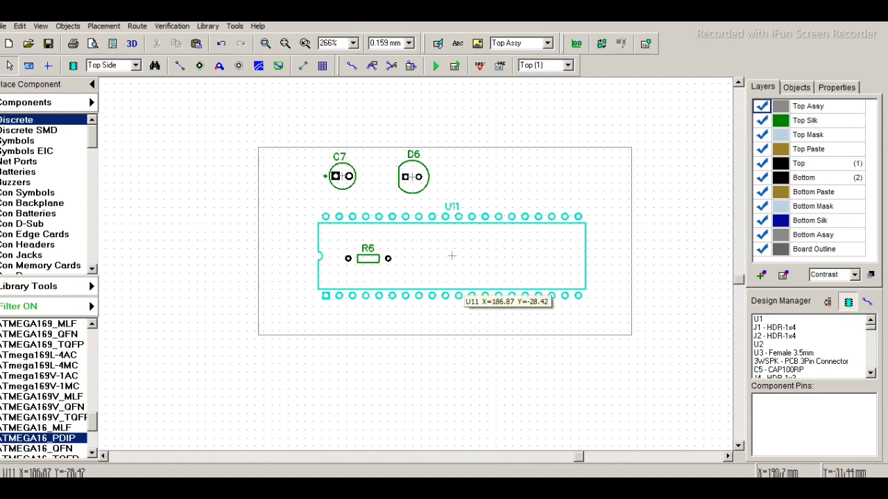
Switch to the Bottom (2) layer and manually route a trace from the first upper-row pad of U11 to the positive pad of C7.
{"action": "left_click", "coordinate": [568, 65]}
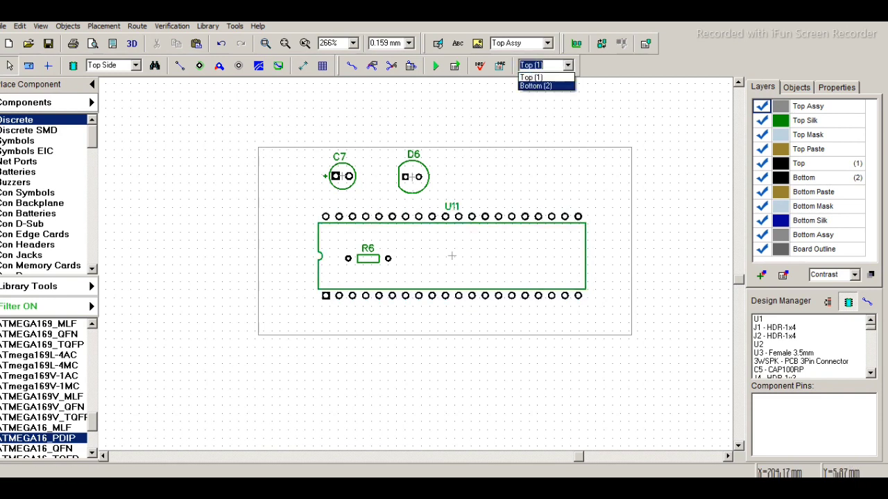
{"action": "left_click", "coordinate": [537, 84]}
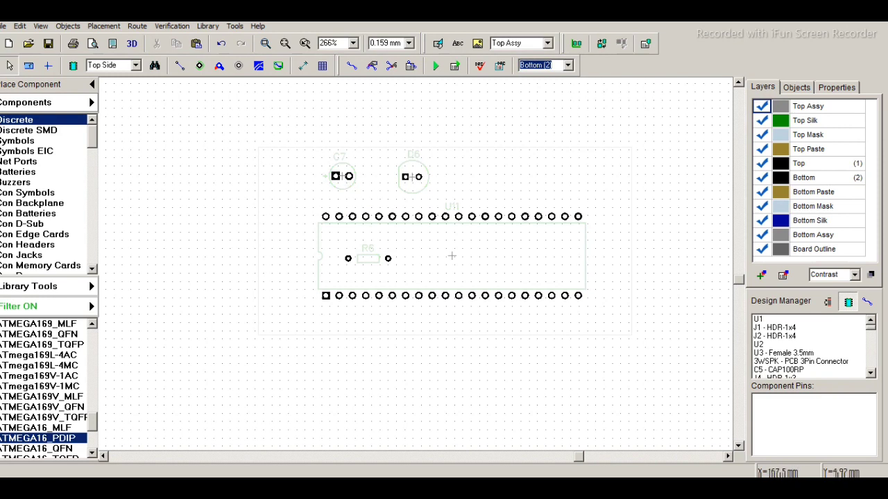
{"action": "left_click", "coordinate": [352, 66]}
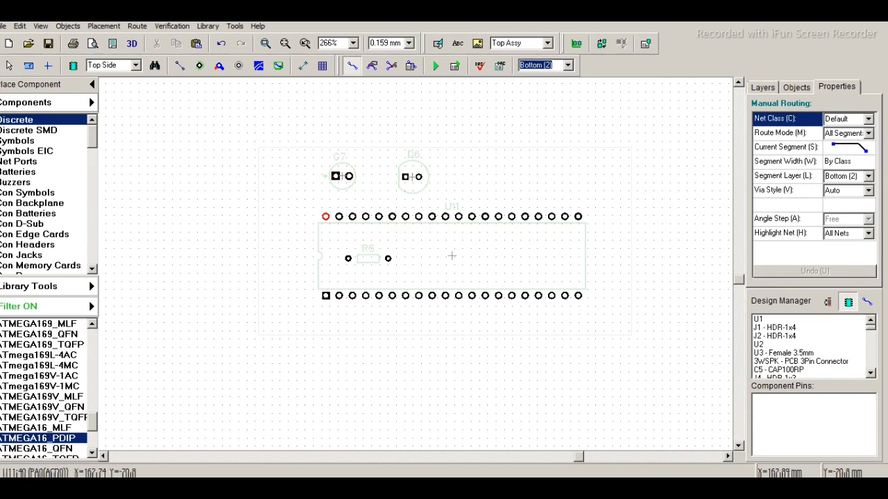
{"action": "left_click", "coordinate": [326, 216]}
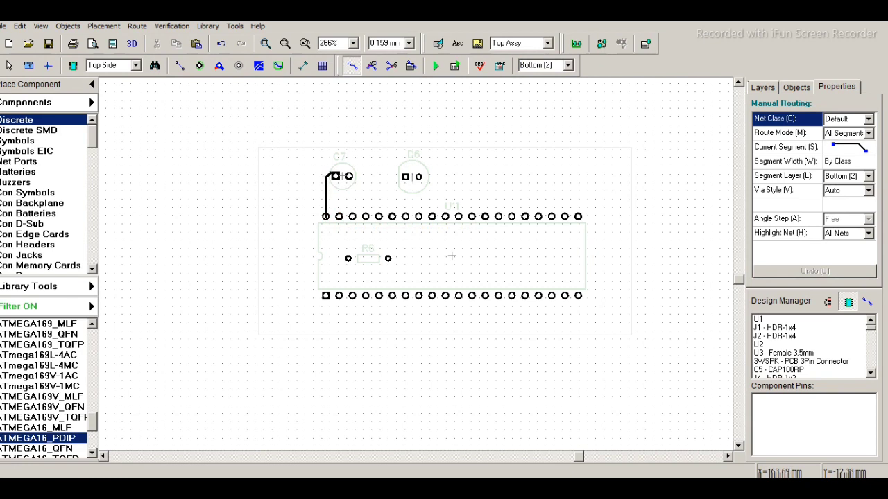
{"action": "left_click", "coordinate": [335, 176]}
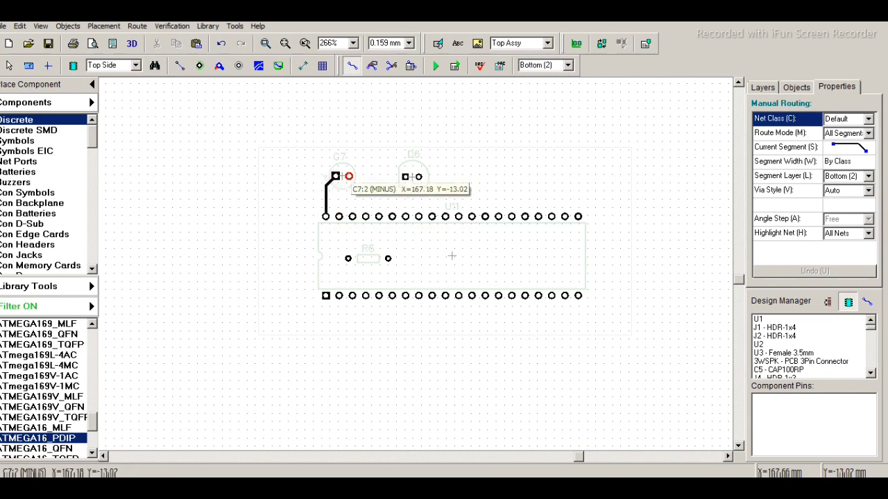
Route a trace from the minus pad of C7 above and around the right end of U11 to the eleventh lower-row pad.
{"action": "left_click", "coordinate": [349, 176]}
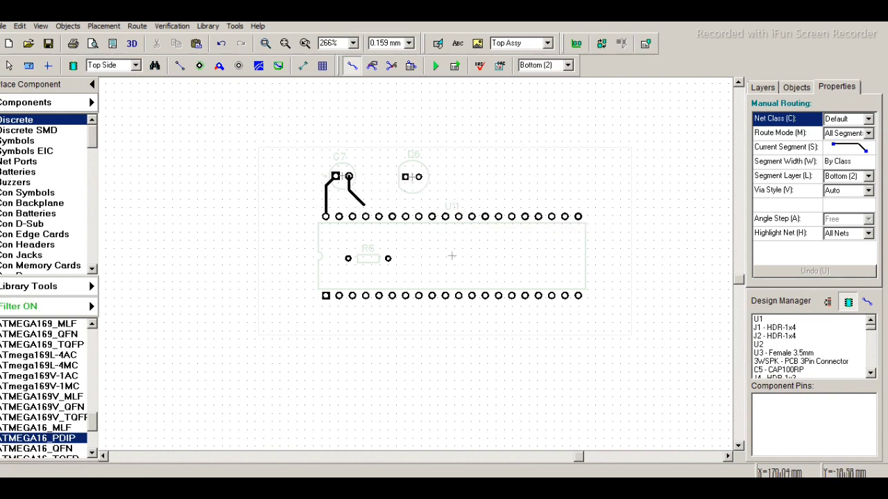
{"action": "left_click", "coordinate": [368, 201]}
{"action": "left_click", "coordinate": [602, 208]}
{"action": "left_click", "coordinate": [602, 308]}
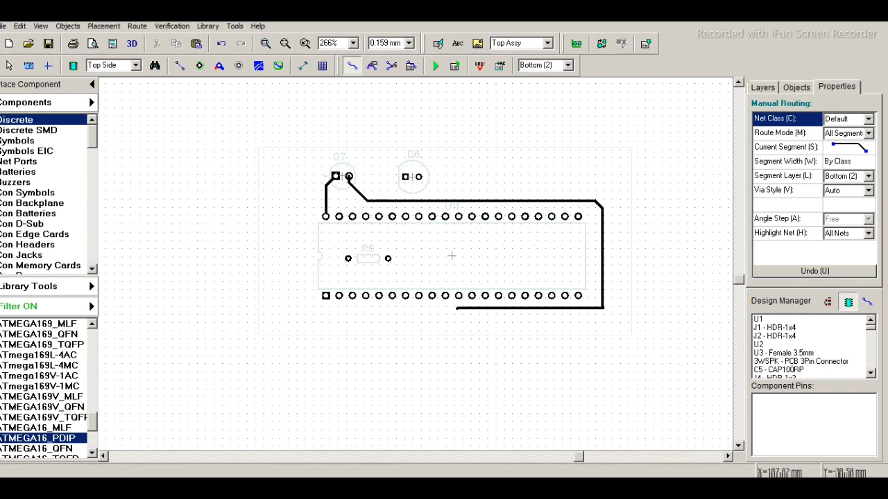
{"action": "left_click", "coordinate": [459, 297]}
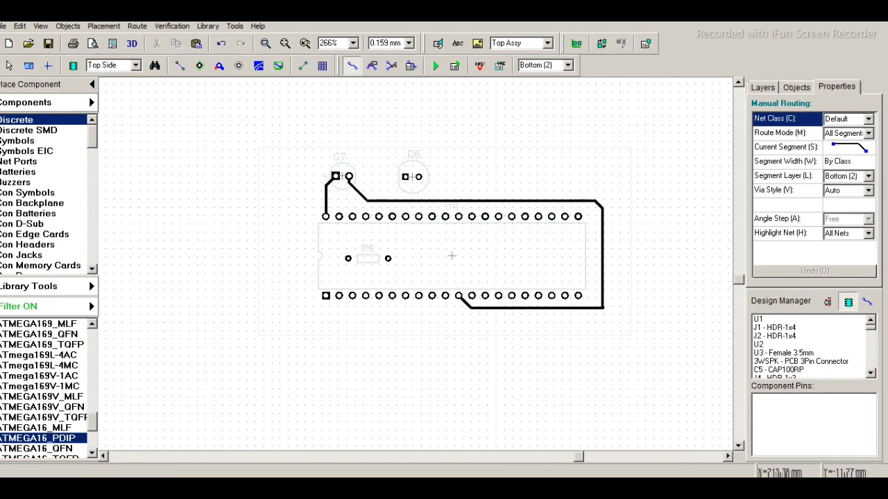
{"action": "key", "text": "Escape"}
Delete the practice rectangle together with all its components and traces.
{"action": "mouse_move", "coordinate": [209, 131]}
{"action": "left_mouse_down"}
{"action": "mouse_move", "coordinate": [698, 363]}
{"action": "mouse_move", "coordinate": [704, 406]}
{"action": "left_mouse_up"}
{"action": "key", "text": "Delete"}
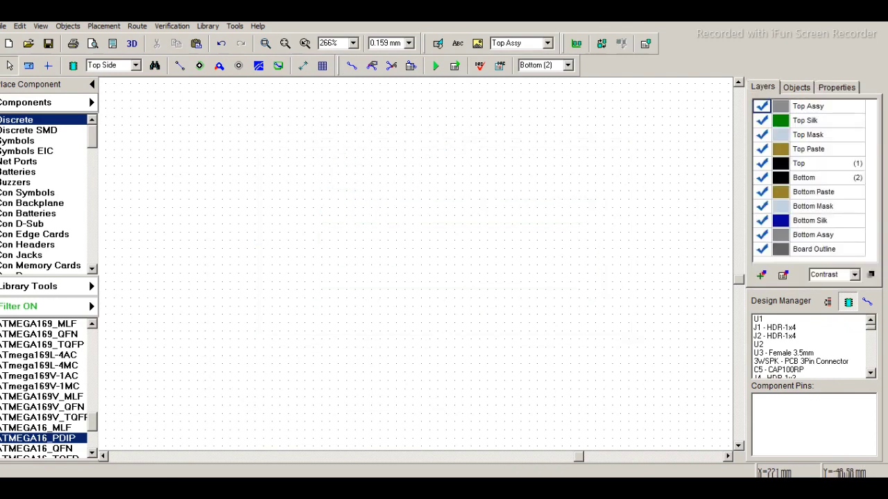
Bring the finished SRProBotic board into view and switch the active layer to Top (1).
{"action": "left_click", "coordinate": [103, 456]}
{"action": "left_click", "coordinate": [104, 456]}
{"action": "left_click", "coordinate": [103, 457]}
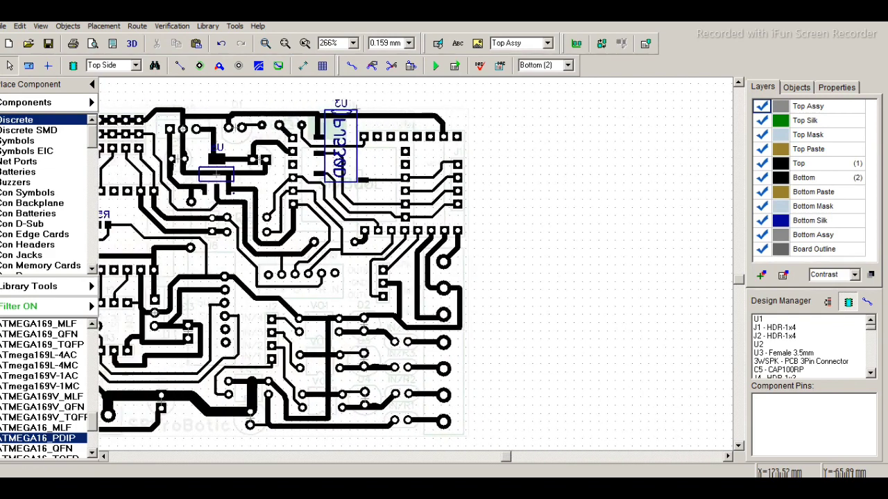
{"action": "left_click", "coordinate": [103, 457]}
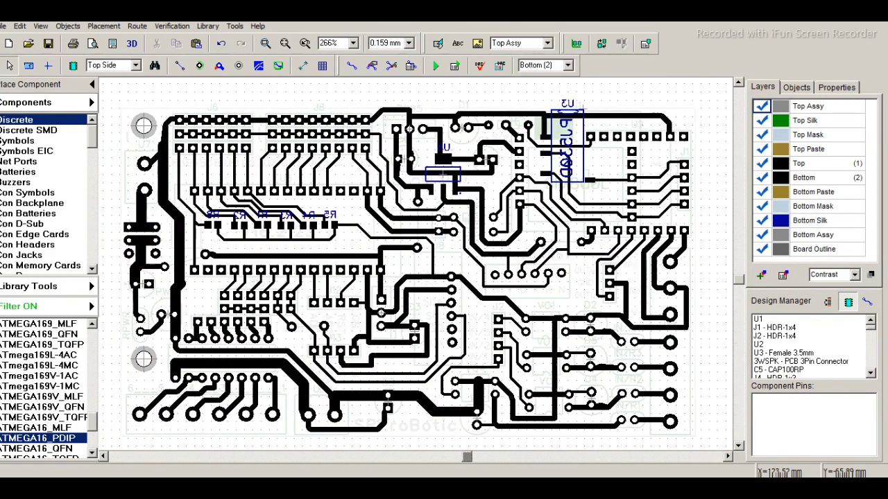
{"action": "left_click", "coordinate": [104, 456]}
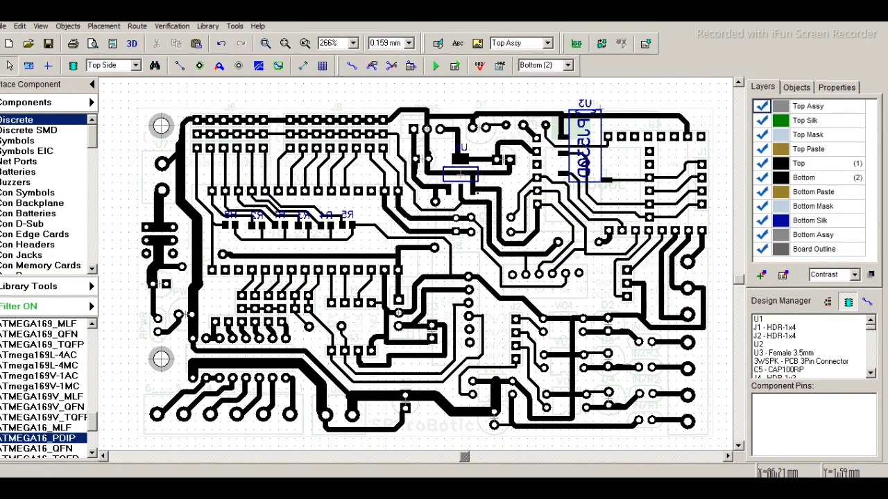
{"action": "left_click", "coordinate": [568, 65]}
{"action": "left_click", "coordinate": [536, 76]}
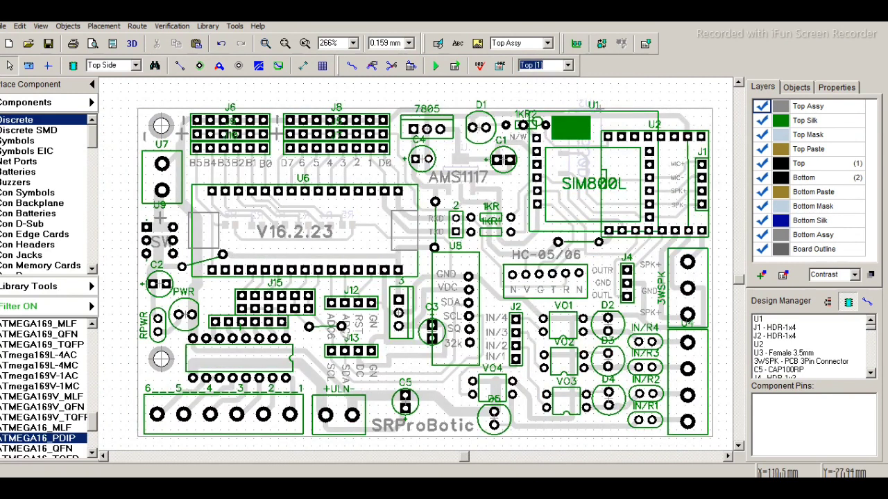
Look at the object display options and set the layer display mode to Current Only.
{"action": "left_click", "coordinate": [796, 87]}
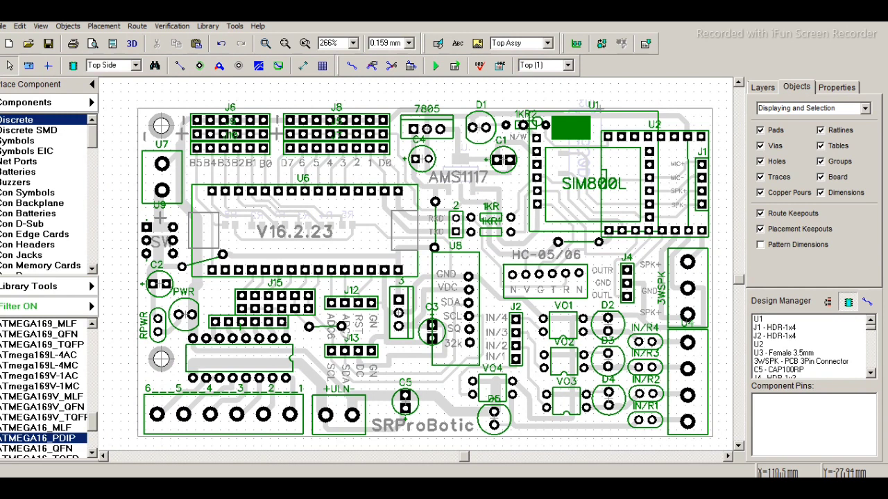
{"action": "left_click", "coordinate": [763, 87]}
{"action": "left_click", "coordinate": [855, 275]}
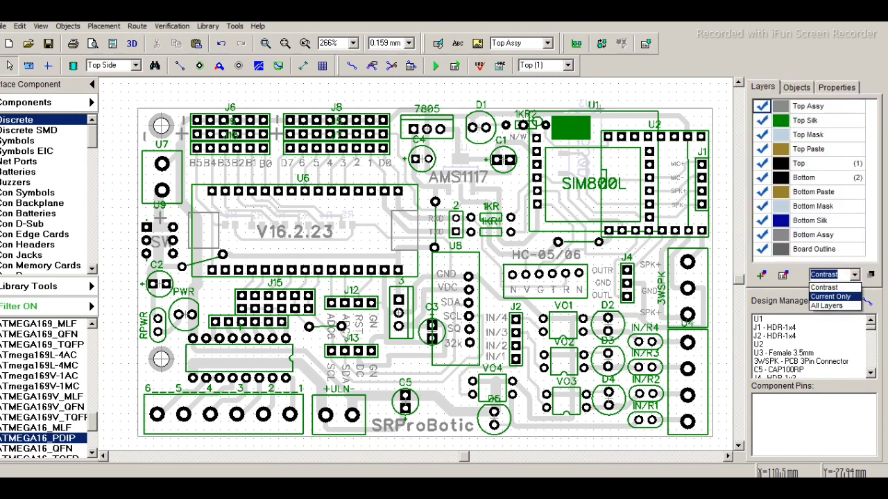
{"action": "left_click", "coordinate": [830, 296]}
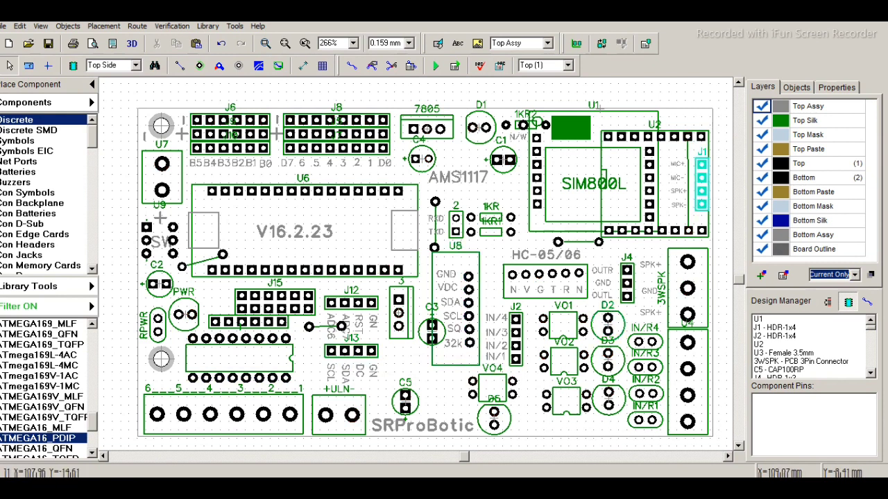
Measure the board outline's upper edge from corner to corner and its left edge from top to bottom.
{"action": "left_click", "coordinate": [29, 66]}
{"action": "left_click", "coordinate": [137, 108]}
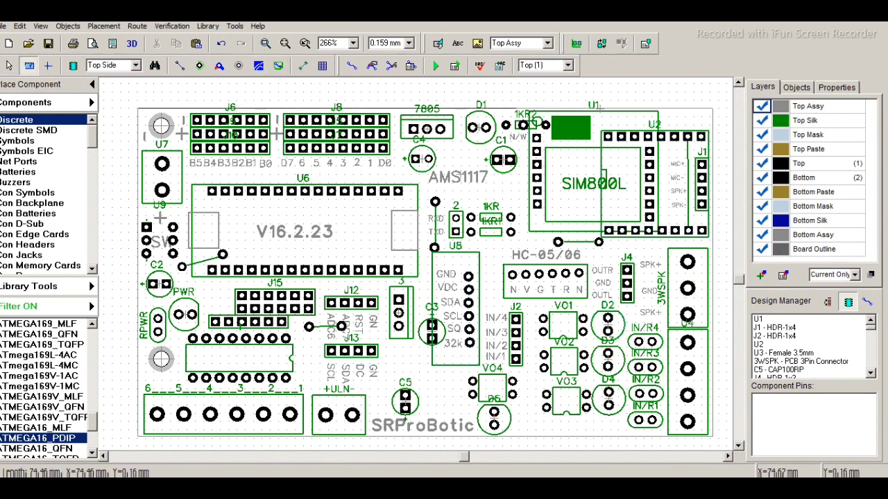
{"action": "left_click", "coordinate": [713, 108]}
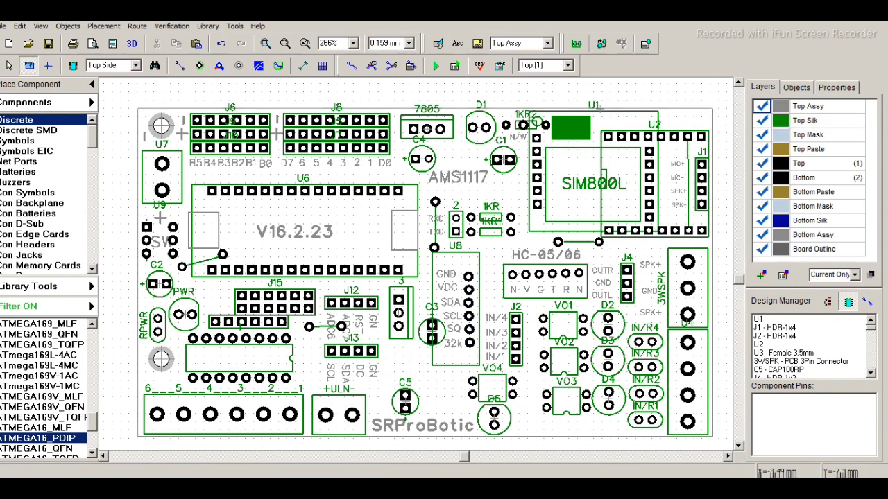
{"action": "left_click", "coordinate": [137, 108]}
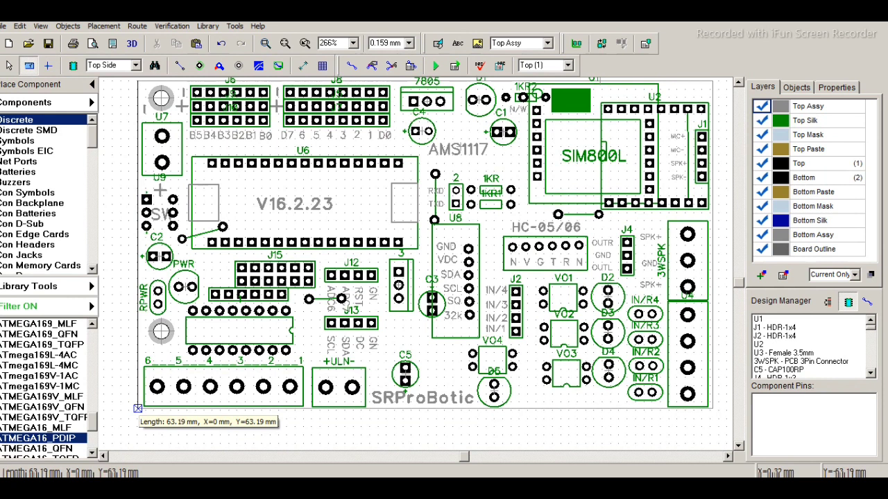
{"action": "left_click", "coordinate": [137, 408]}
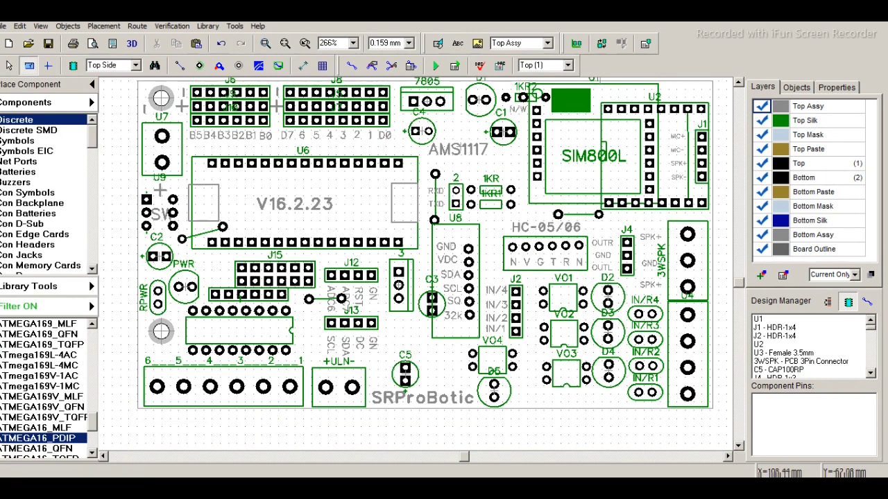
{"action": "left_click", "coordinate": [738, 81]}
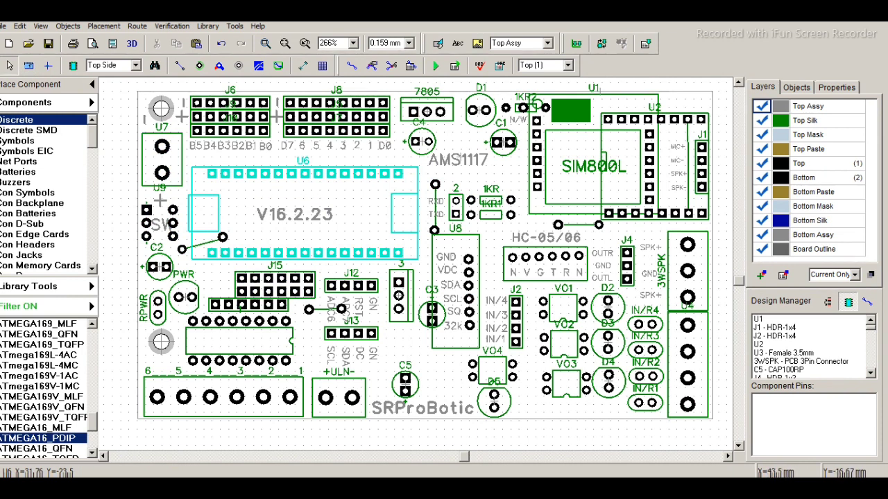
{"action": "left_click", "coordinate": [294, 215]}
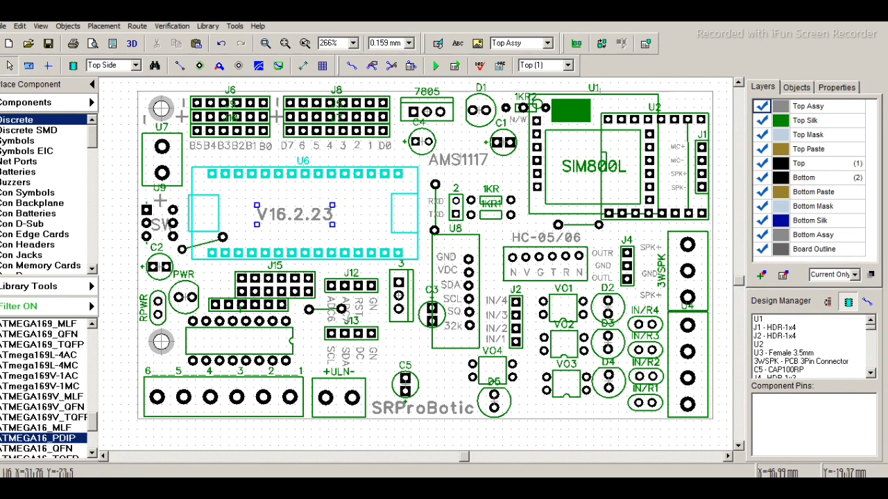
{"action": "left_click", "coordinate": [388, 156]}
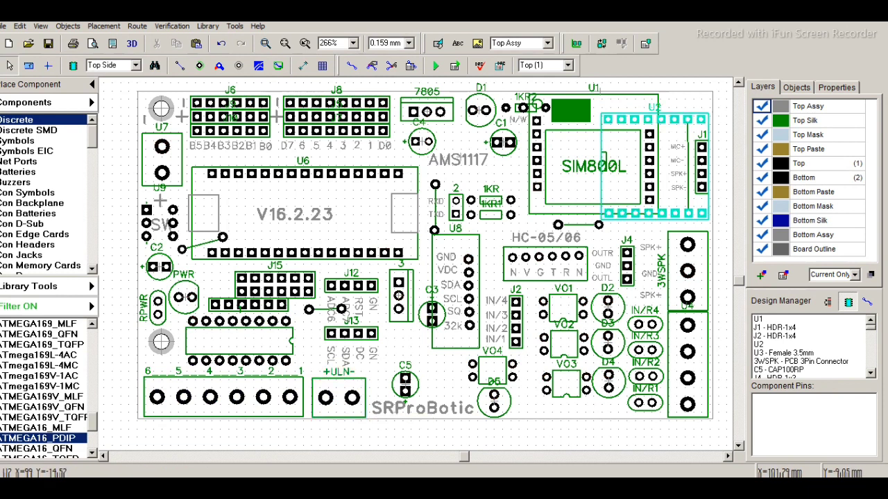
Set the layer display mode to Contrast.
{"action": "left_click", "coordinate": [854, 274]}
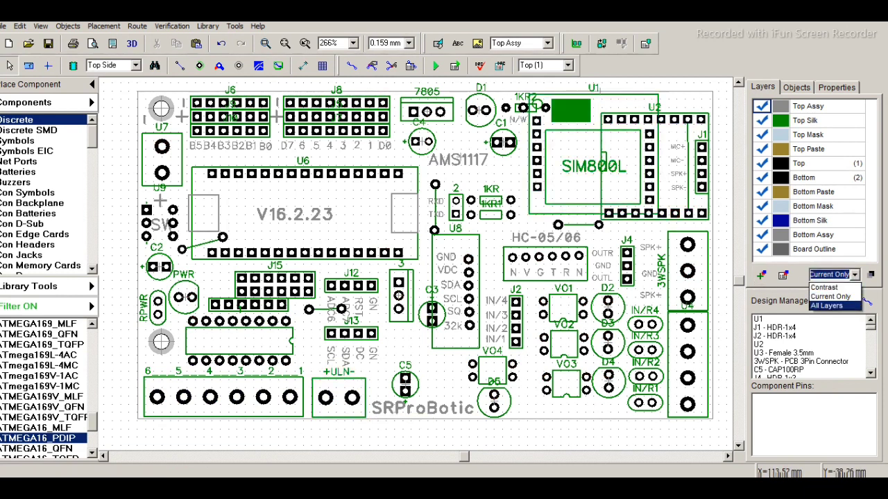
{"action": "left_click", "coordinate": [824, 287]}
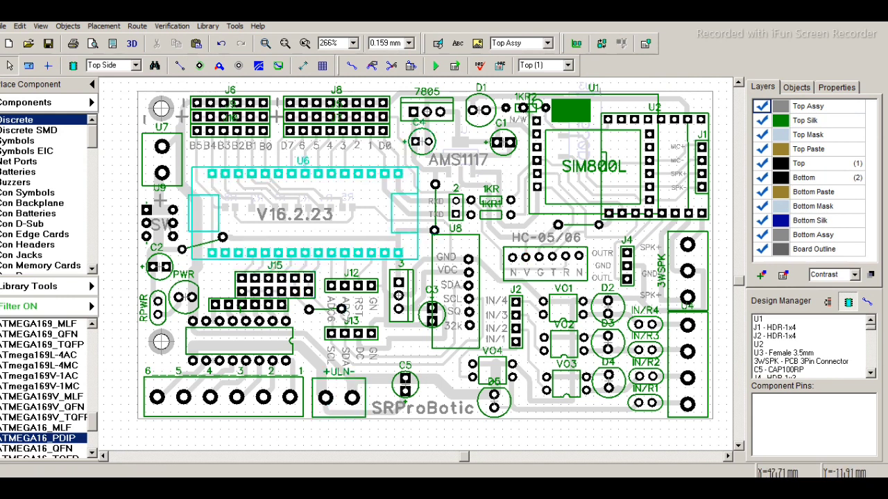
{"action": "left_click", "coordinate": [295, 214]}
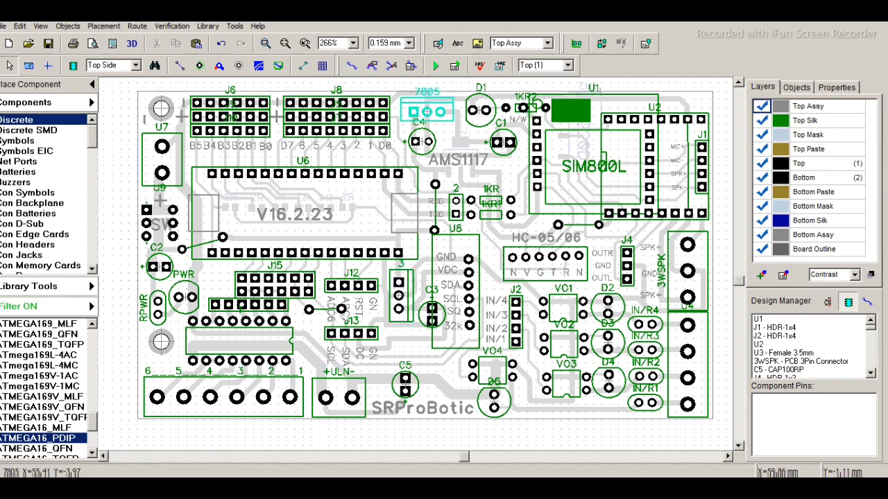
Compare the board's two copper sides by making Bottom (2) active and returning to Top (1).
{"action": "left_click", "coordinate": [544, 65]}
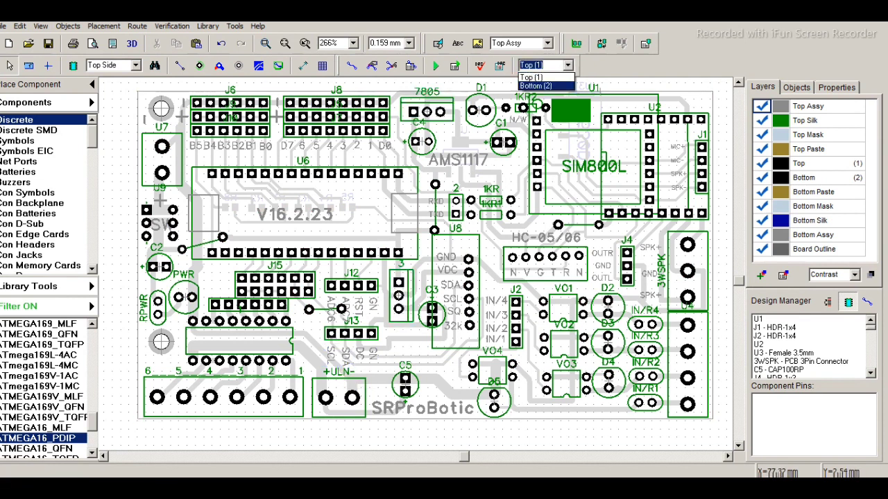
{"action": "left_click", "coordinate": [537, 86]}
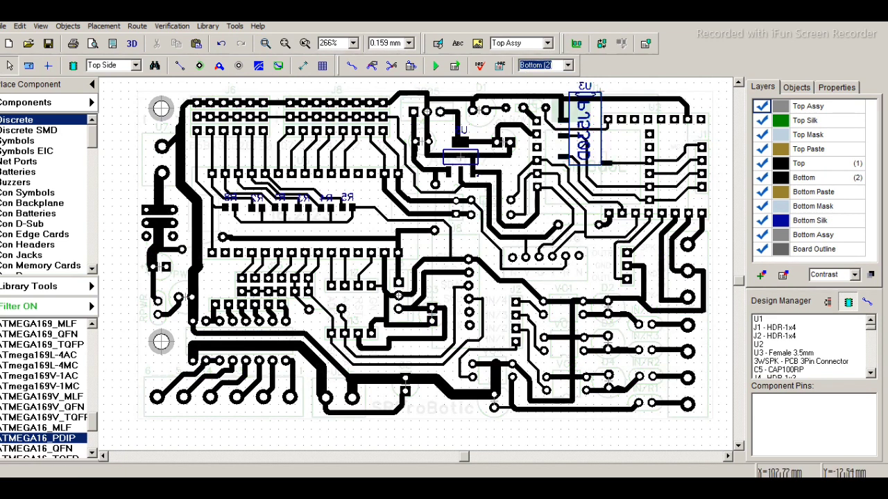
{"action": "left_click", "coordinate": [568, 65]}
{"action": "left_click", "coordinate": [548, 76]}
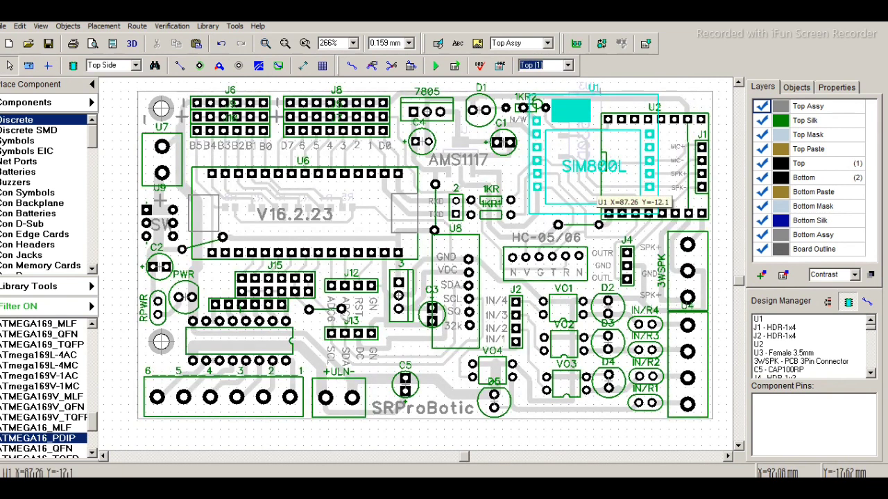
Switch the active layer to Bottom (2) and select regulator U5 to inspect its properties.
{"action": "left_click", "coordinate": [568, 65]}
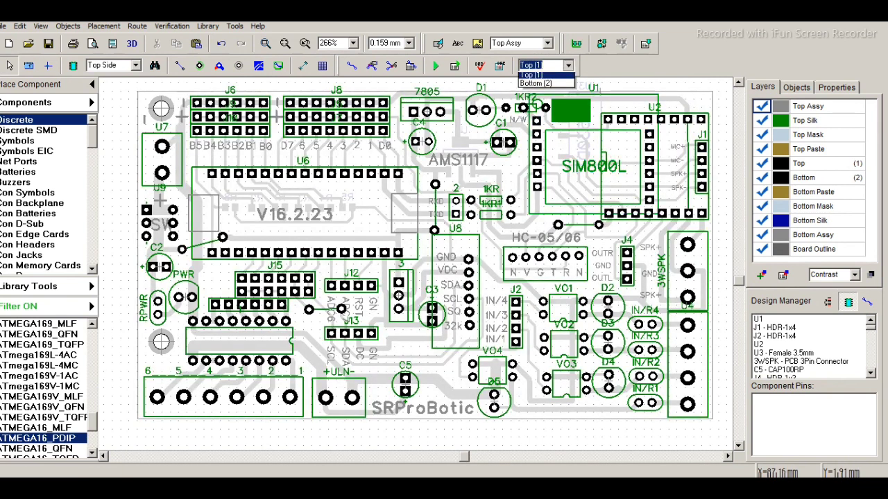
{"action": "left_click", "coordinate": [548, 86]}
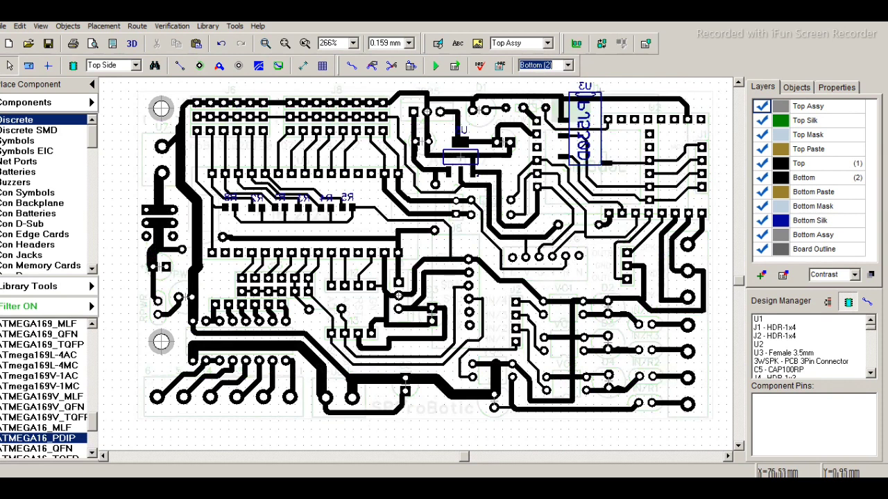
{"action": "left_click", "coordinate": [454, 158]}
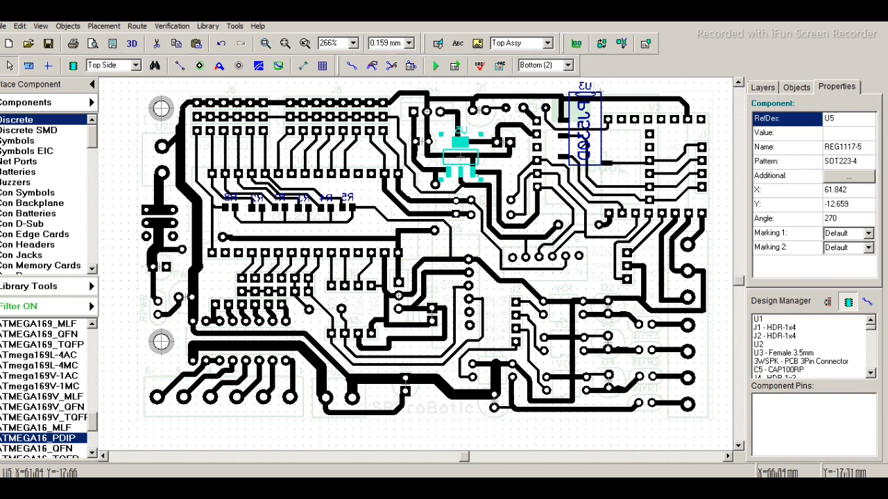
View the component side on Top (1) and return to Bottom (2) to examine the traces around regulator U5.
{"action": "left_click", "coordinate": [568, 65]}
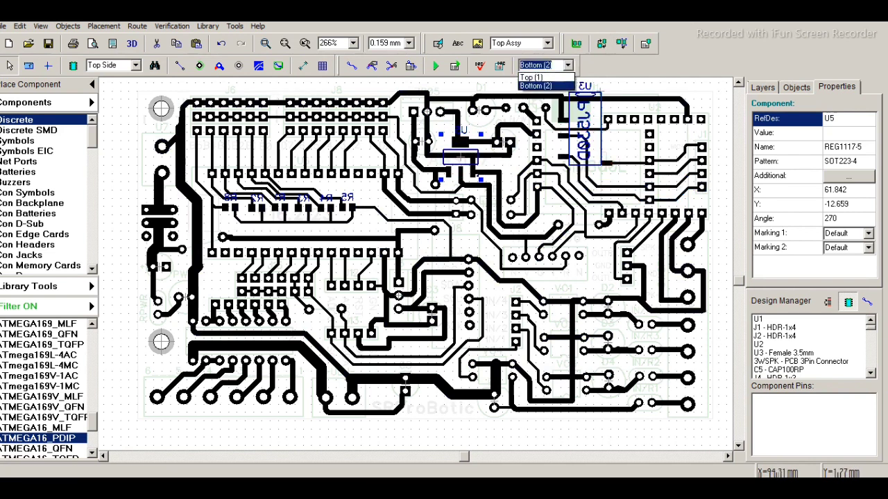
{"action": "left_click", "coordinate": [546, 76]}
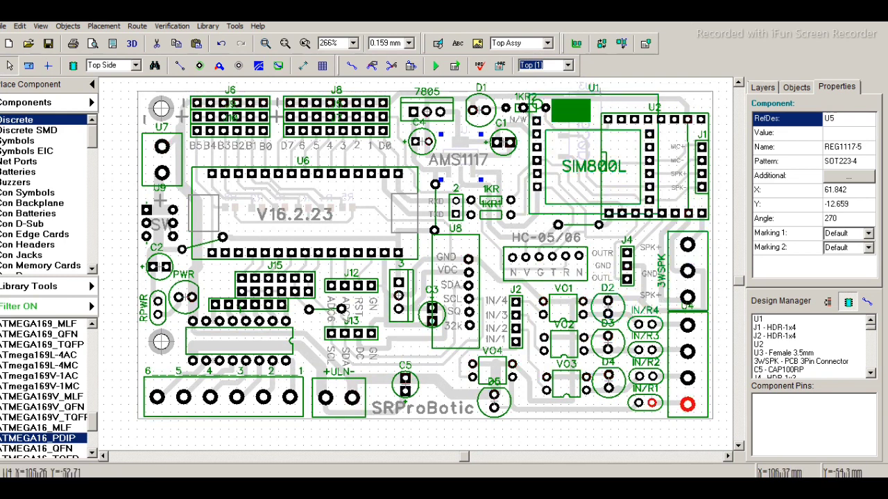
{"action": "left_click", "coordinate": [567, 65]}
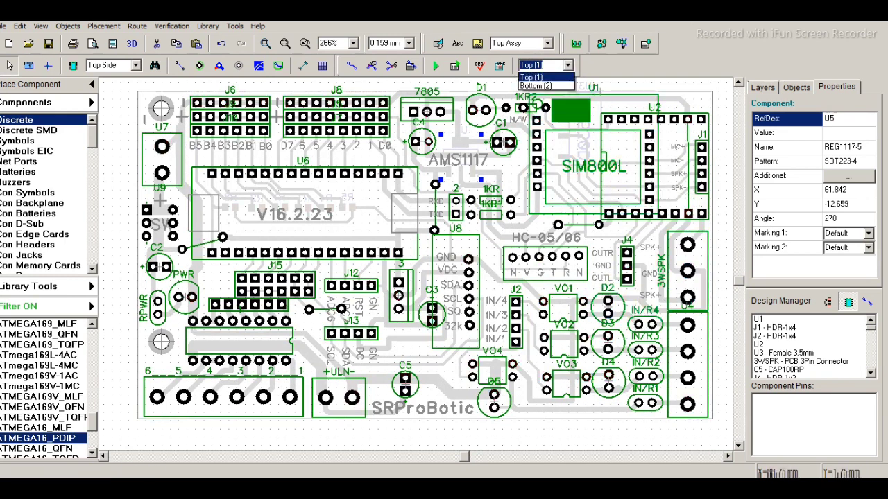
{"action": "left_click", "coordinate": [558, 84]}
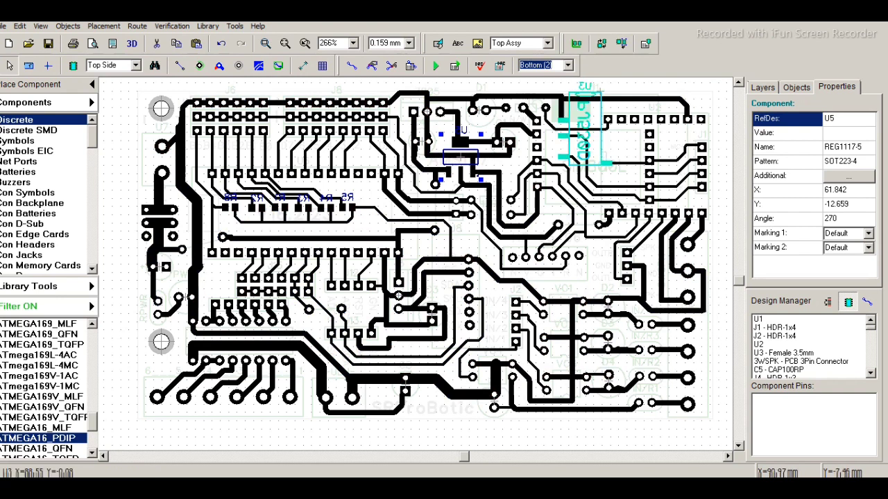
{"action": "left_click", "coordinate": [459, 149]}
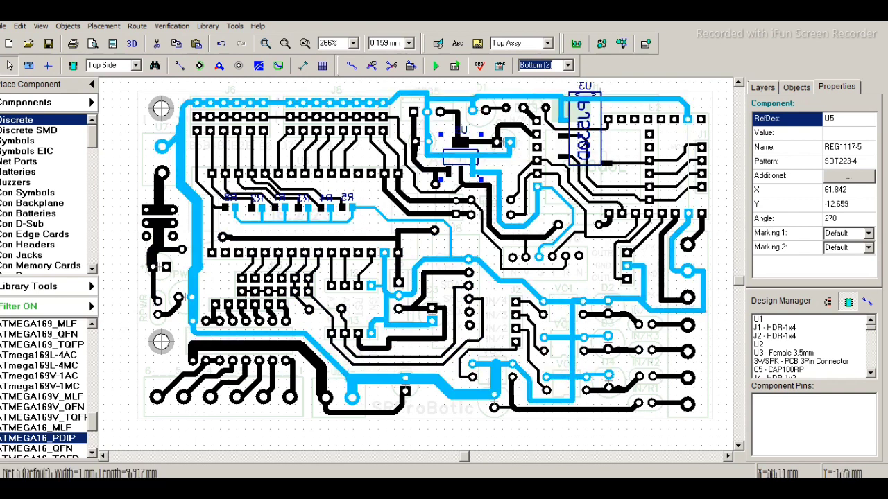
Check the AMS1117 label on the Top (1) layer and return to Bottom (2).
{"action": "left_click", "coordinate": [568, 65]}
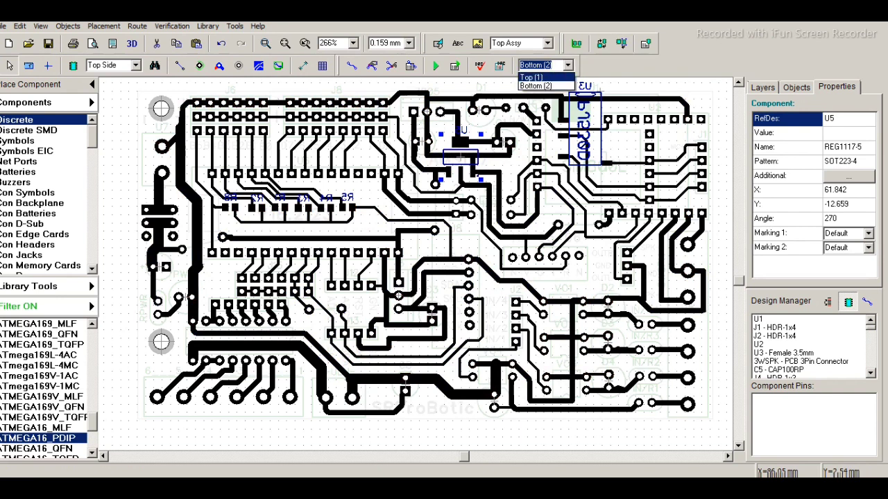
{"action": "left_click", "coordinate": [539, 76]}
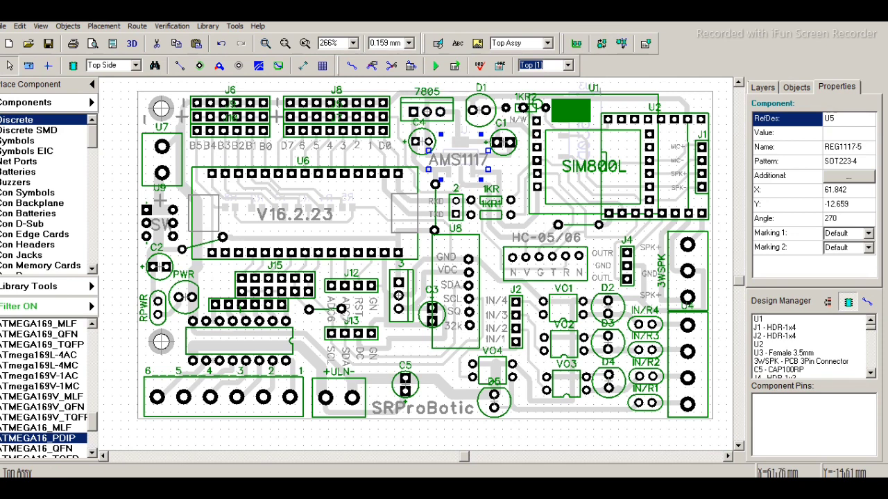
{"action": "left_click", "coordinate": [568, 65]}
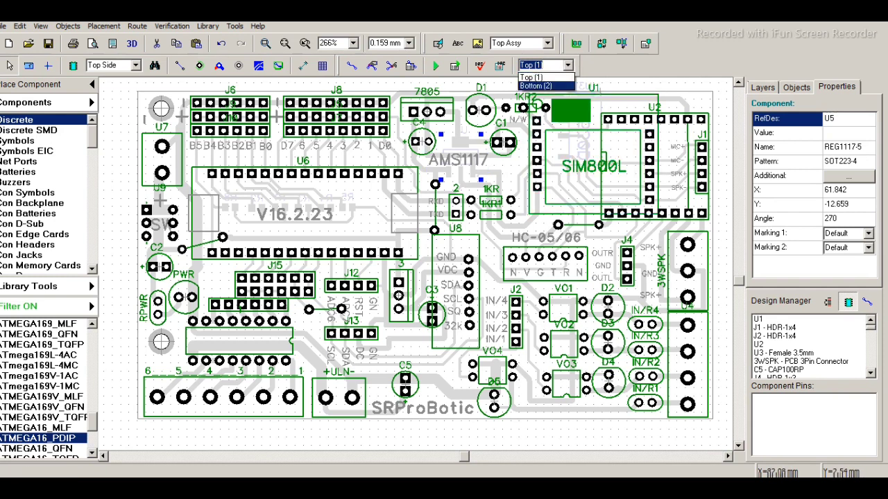
{"action": "left_click", "coordinate": [536, 85]}
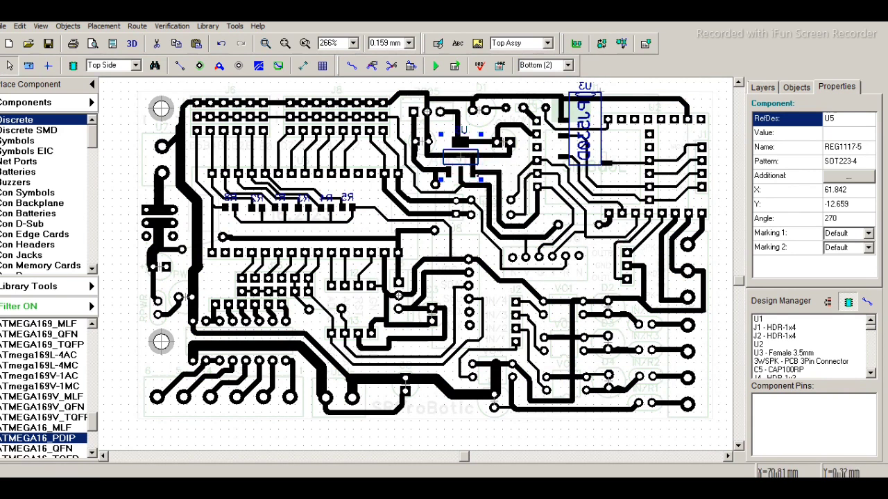
Check the top side around SIM800L, return to Bottom (2) and select the Female 3.5mm connector U3.
{"action": "left_click", "coordinate": [544, 64]}
{"action": "left_click", "coordinate": [535, 74]}
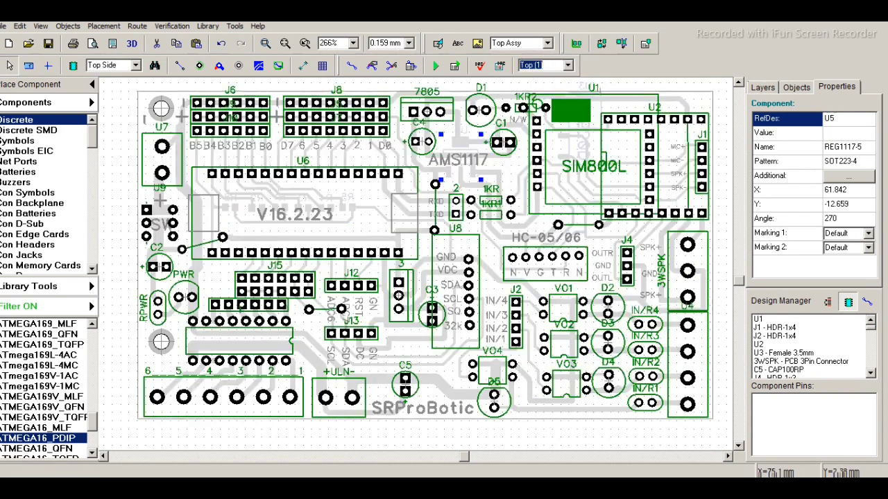
{"action": "left_click", "coordinate": [545, 65]}
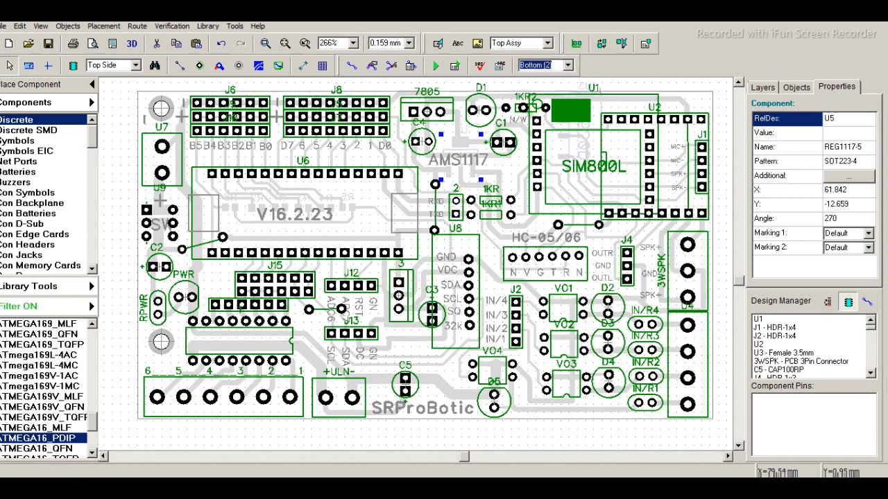
{"action": "left_click", "coordinate": [535, 84]}
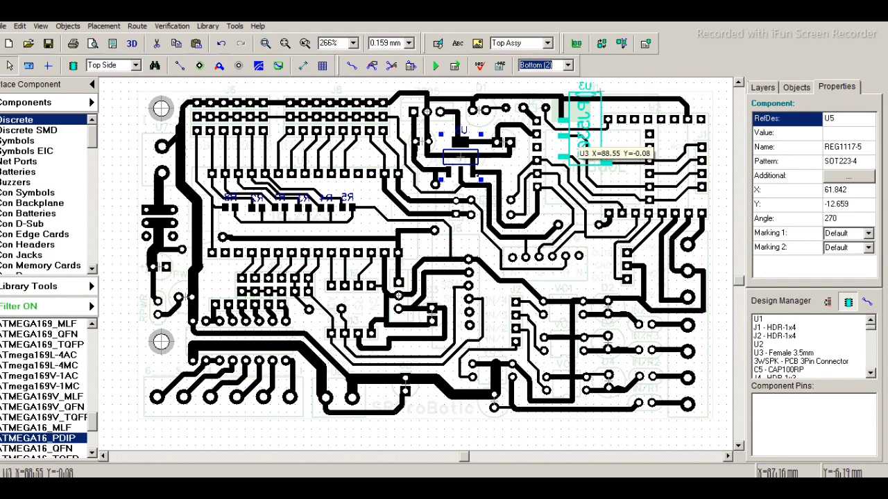
{"action": "left_click", "coordinate": [585, 117]}
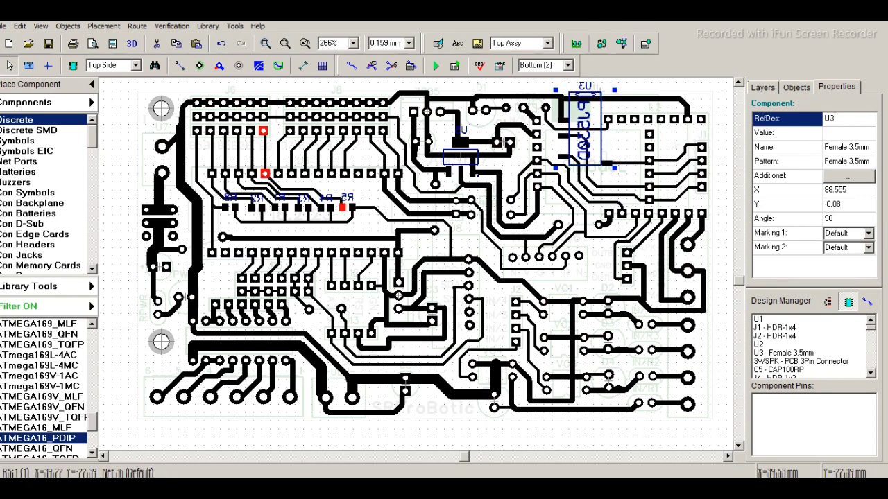
Examine the row of surface-mount resistors beneath U6 and their shared trace on the bottom layer up close.
{"action": "scroll", "coordinate": [351, 207], "scroll_direction": "up", "scroll_amount": 4}
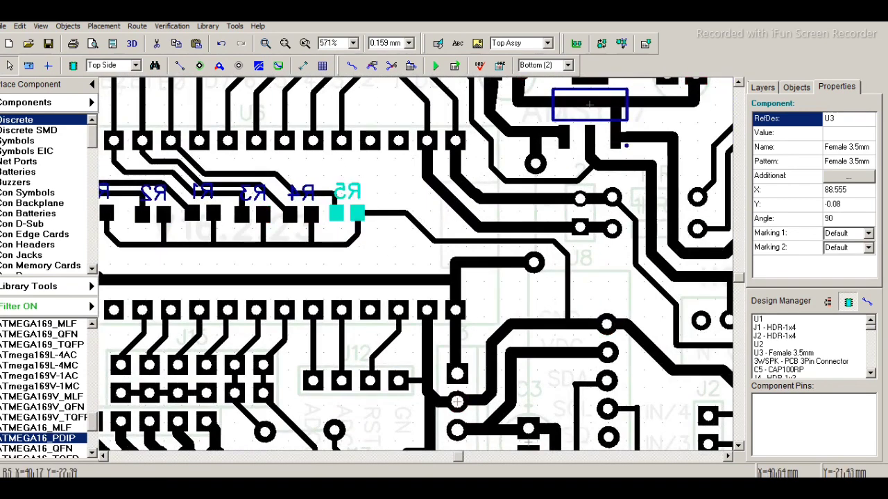
{"action": "left_click_drag", "start_coordinate": [457, 457], "coordinate": [442, 457]}
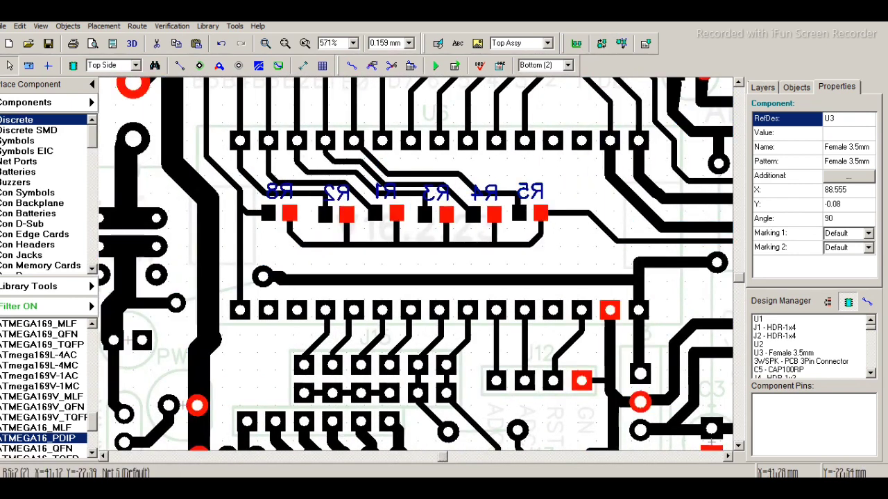
{"action": "left_click", "coordinate": [540, 217]}
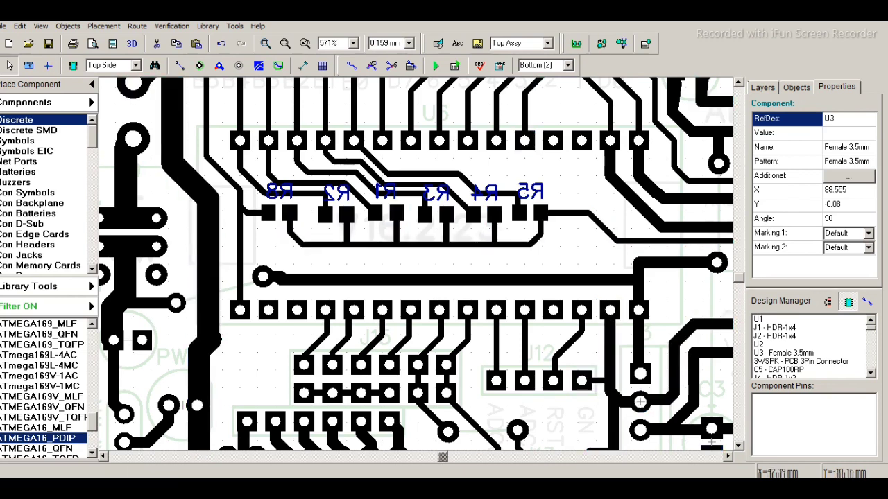
Switch the active layer to Top (1) and review the component side until the whole board is in view.
{"action": "left_click", "coordinate": [544, 64]}
{"action": "left_click", "coordinate": [531, 77]}
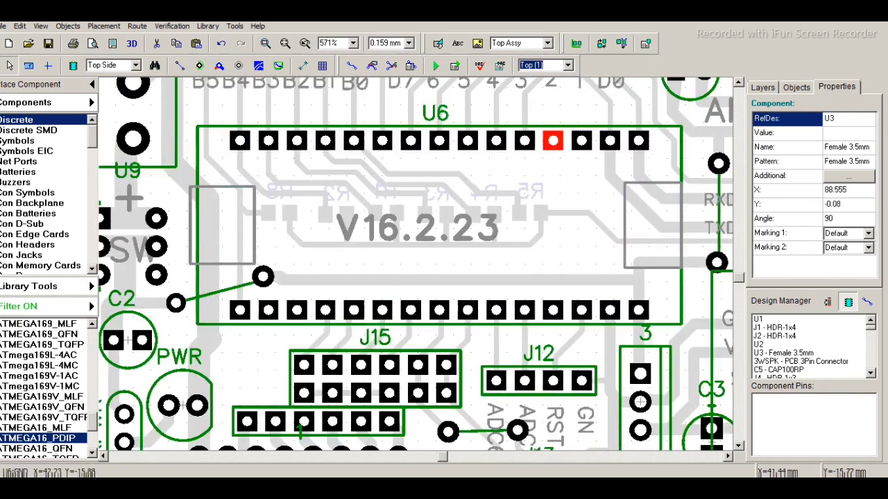
{"action": "scroll", "coordinate": [548, 208], "scroll_direction": "down", "scroll_amount": 3}
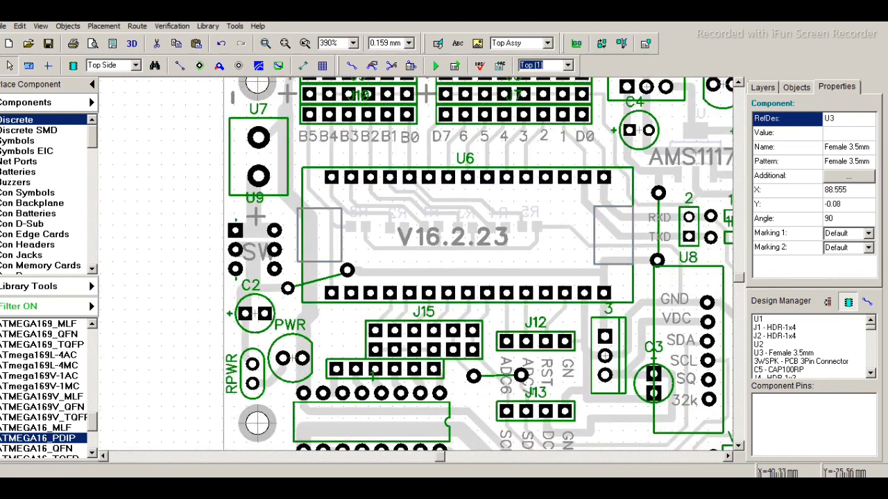
{"action": "left_click", "coordinate": [727, 456]}
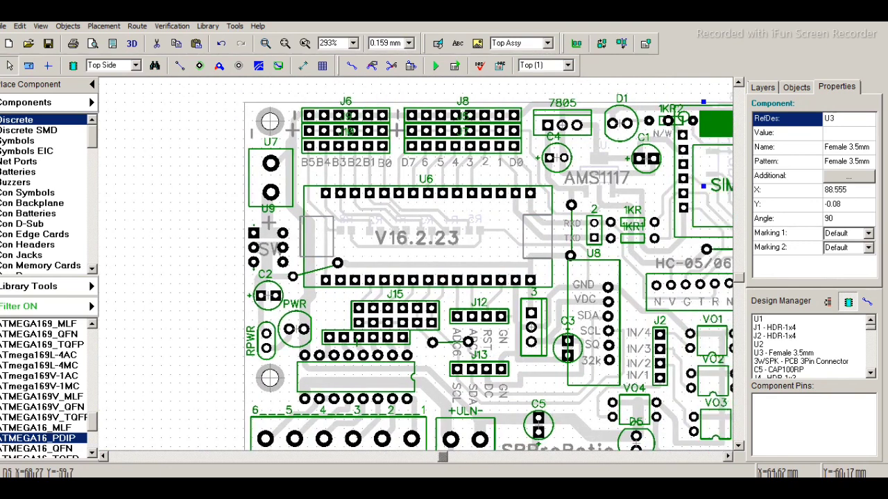
{"action": "left_click", "coordinate": [727, 457]}
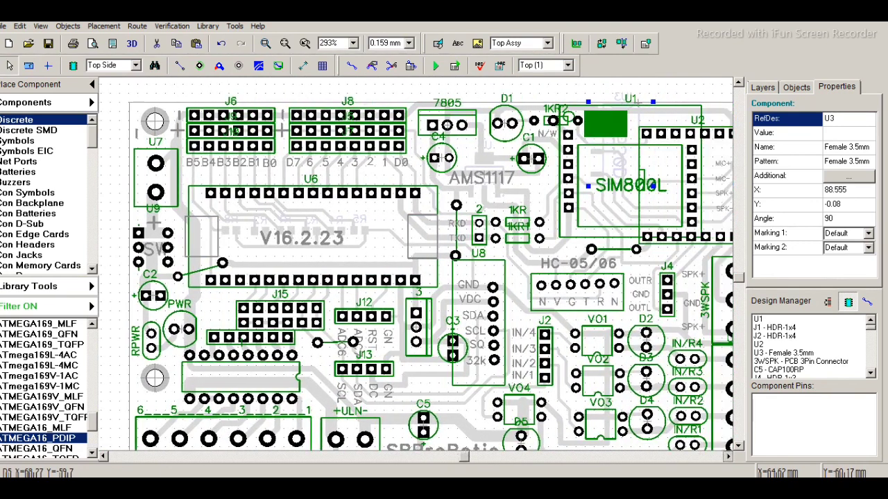
{"action": "left_click", "coordinate": [728, 456]}
{"action": "left_click", "coordinate": [738, 446]}
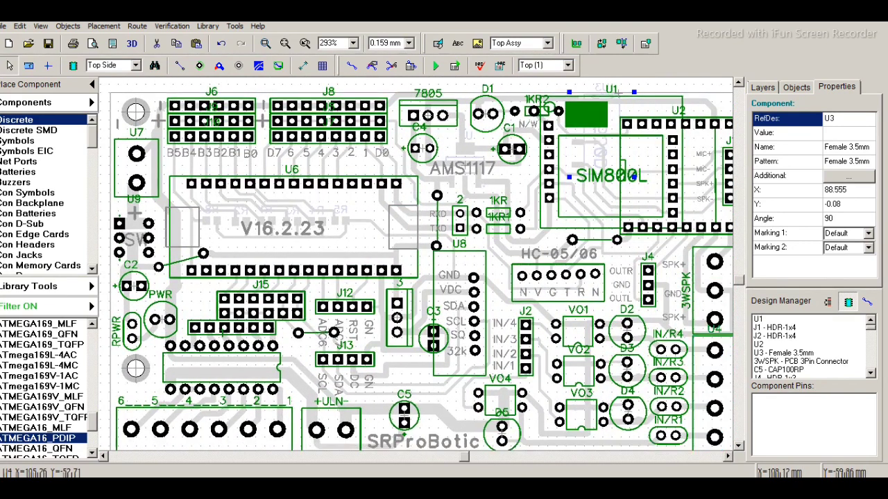
{"action": "left_click", "coordinate": [738, 446]}
{"action": "left_click", "coordinate": [738, 446]}
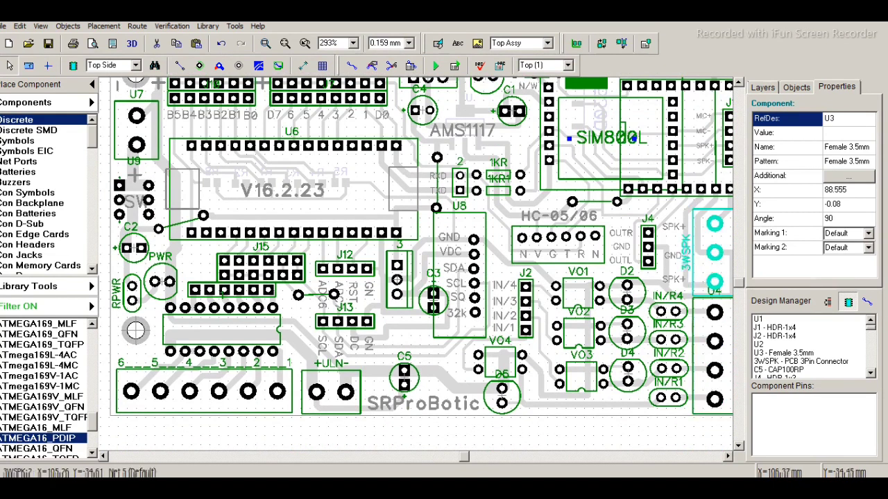
{"action": "left_click", "coordinate": [738, 82]}
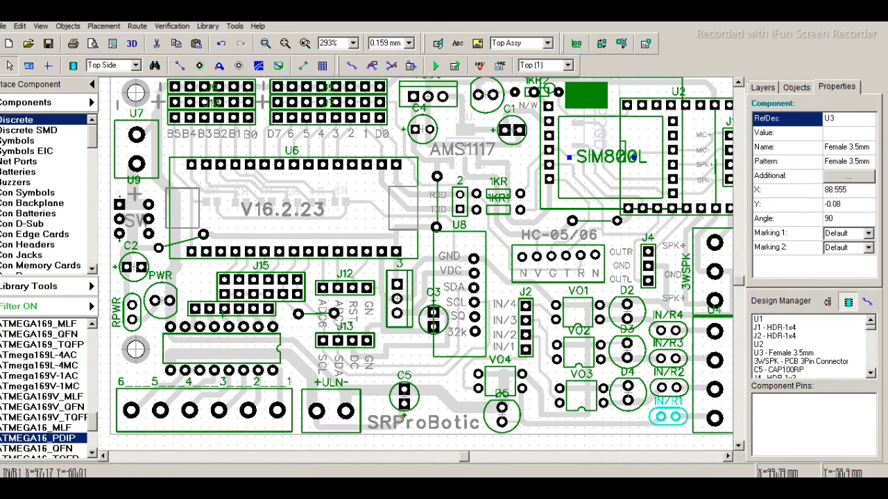
{"action": "left_click", "coordinate": [737, 82]}
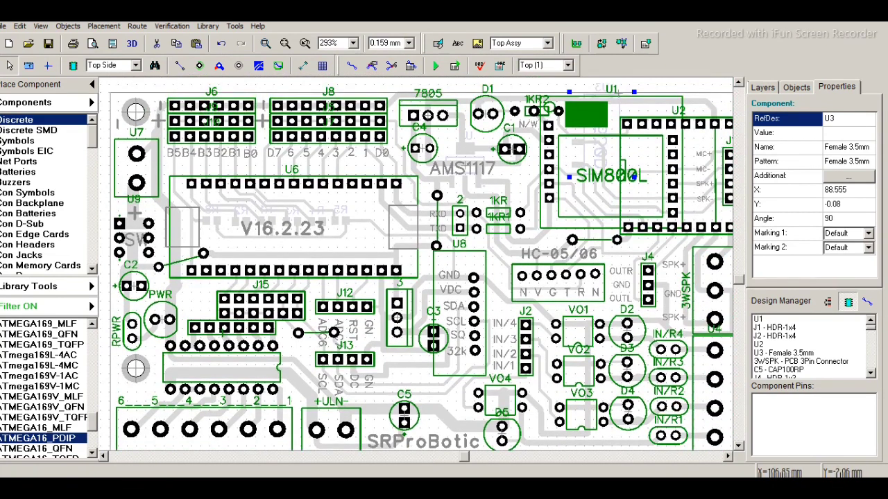
{"action": "left_click", "coordinate": [728, 457]}
{"action": "scroll", "coordinate": [615, 353], "scroll_direction": "down", "scroll_amount": 1}
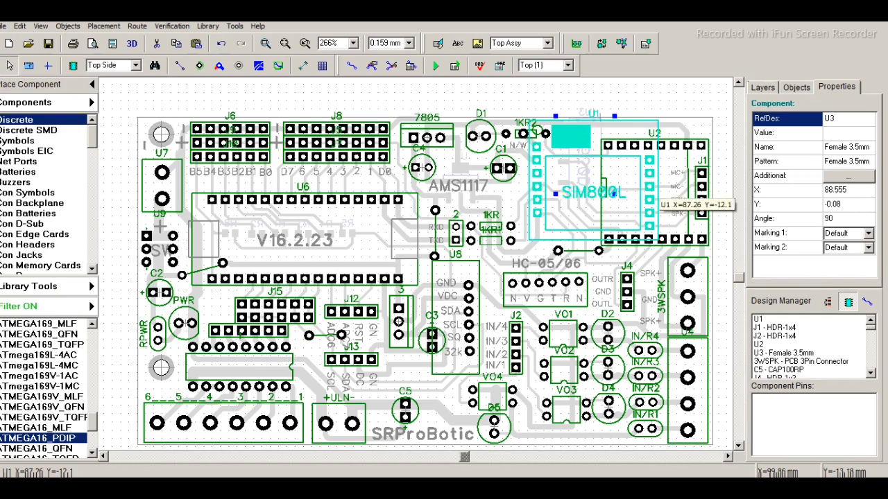
Alternate the active layer between Bottom (2) and Top (1) to compare connector U3 with the SIM800L area, ending on Bottom (2).
{"action": "left_click", "coordinate": [568, 65]}
{"action": "left_click", "coordinate": [546, 87]}
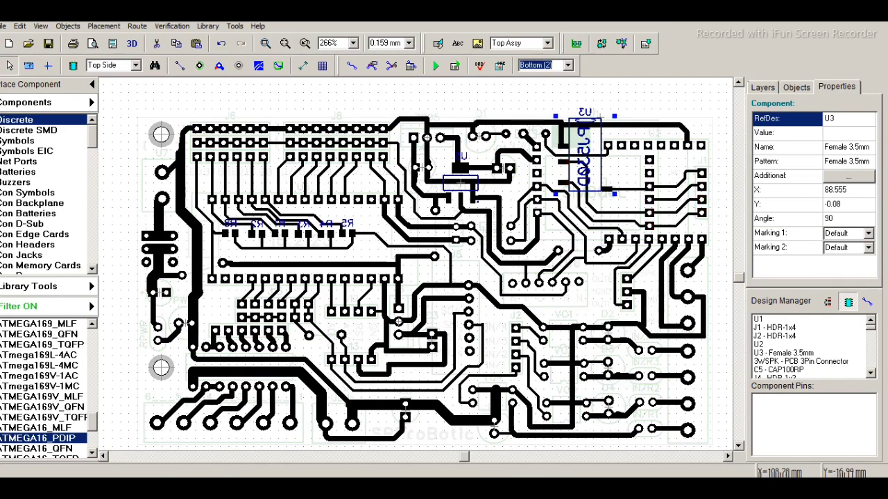
{"action": "left_click", "coordinate": [568, 65]}
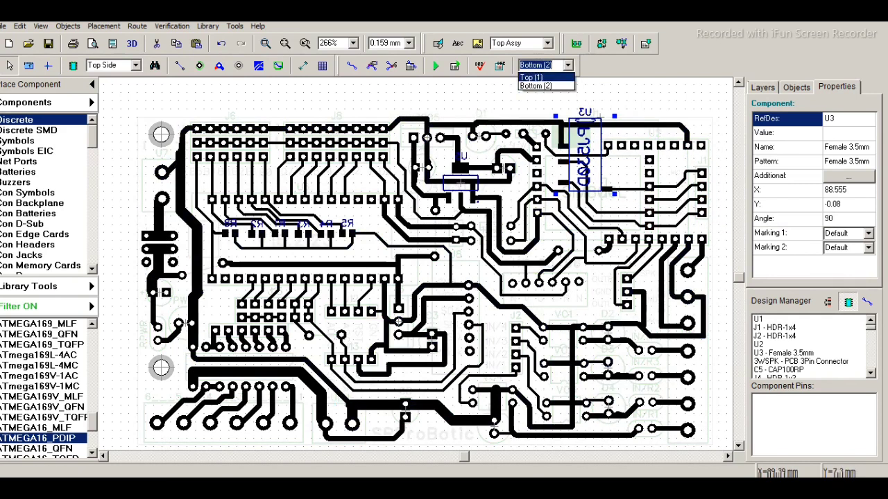
{"action": "left_click", "coordinate": [538, 76]}
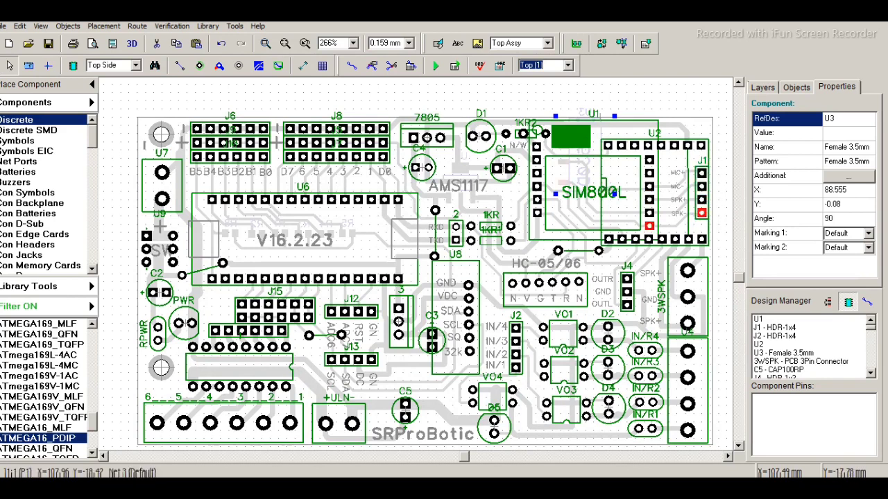
{"action": "left_click", "coordinate": [567, 65]}
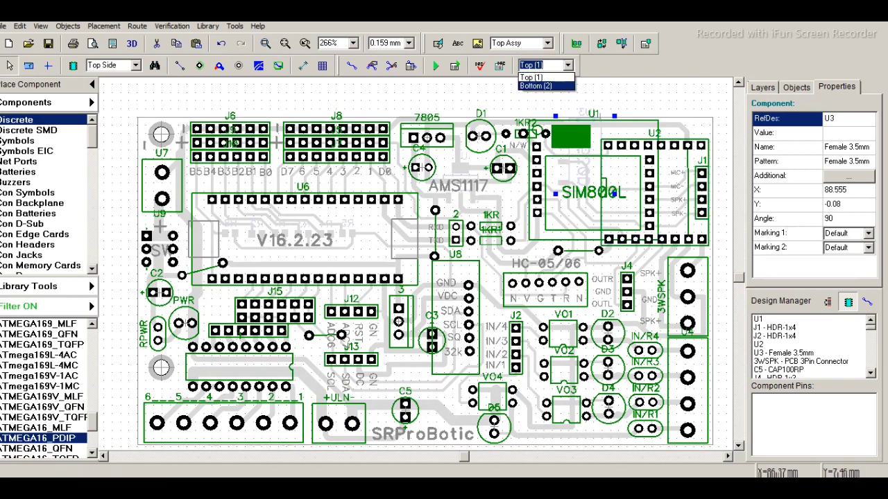
{"action": "left_click", "coordinate": [538, 86]}
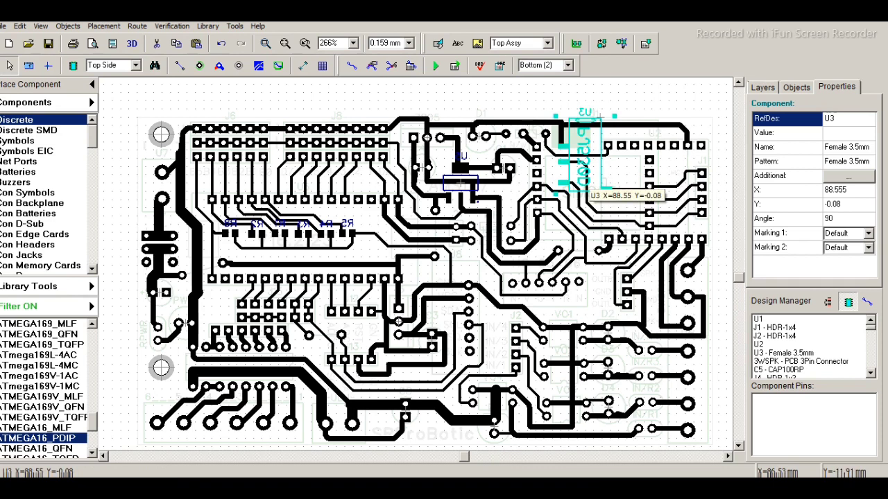
Make Top (1) the active layer and review the labelled component side of the whole board.
{"action": "left_click", "coordinate": [535, 65]}
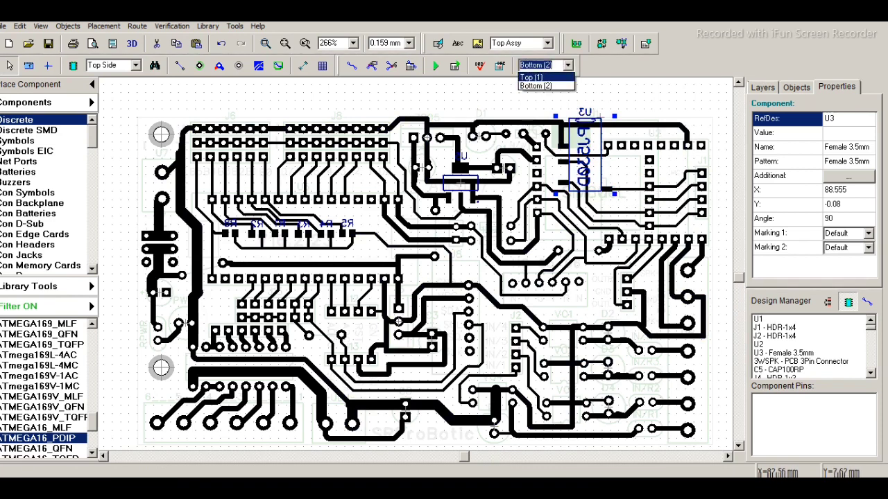
{"action": "left_click", "coordinate": [531, 77]}
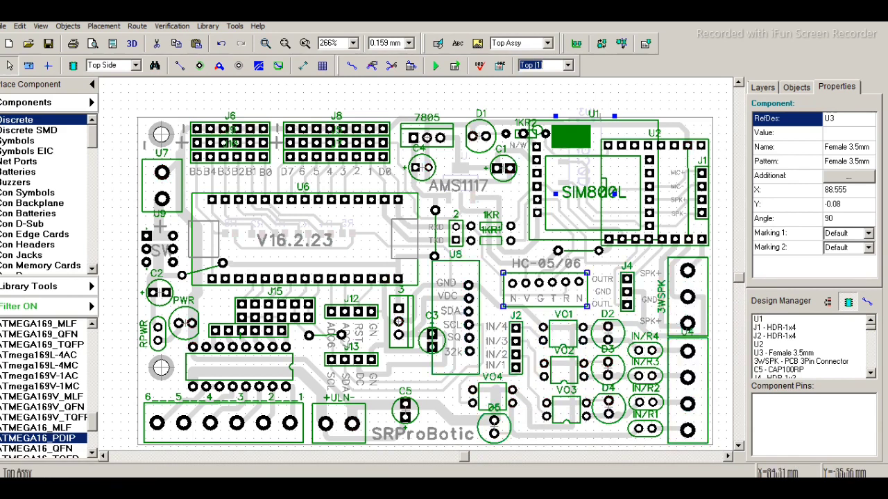
{"action": "scroll", "coordinate": [686, 333], "scroll_direction": "down", "scroll_amount": 3}
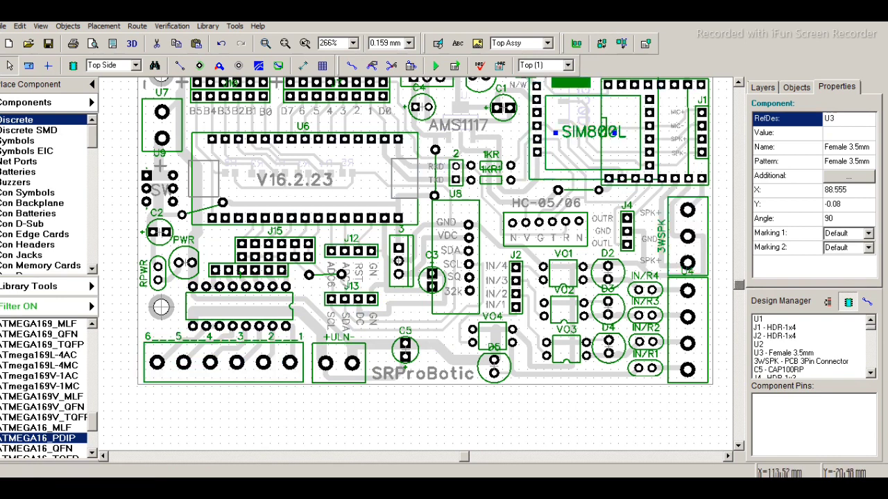
{"action": "scroll", "coordinate": [424, 250], "scroll_direction": "up", "scroll_amount": 2}
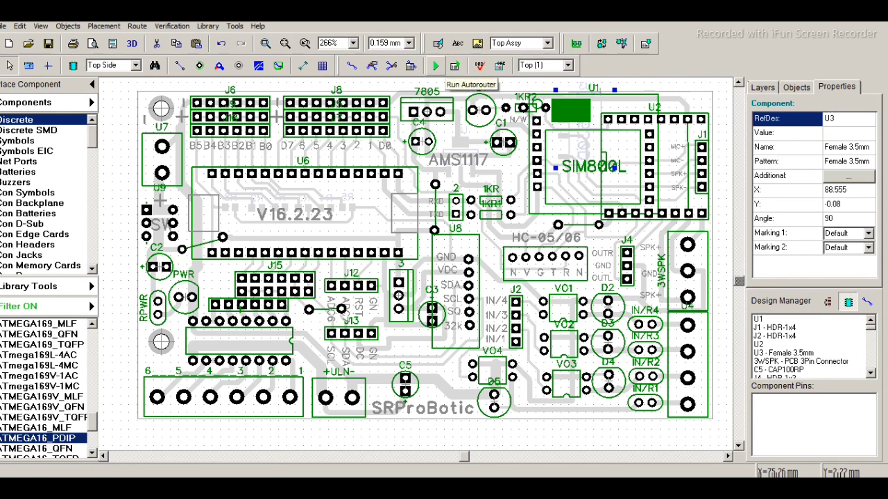
Set the active layer to Bottom (2) and start the 3D preview to bring up the list of attached 3D models.
{"action": "left_click", "coordinate": [568, 64]}
{"action": "left_click", "coordinate": [541, 85]}
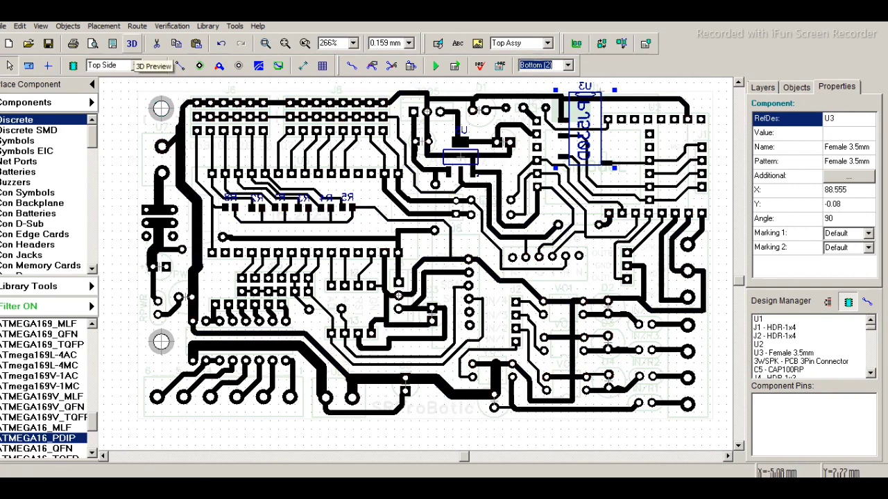
{"action": "left_click", "coordinate": [132, 43]}
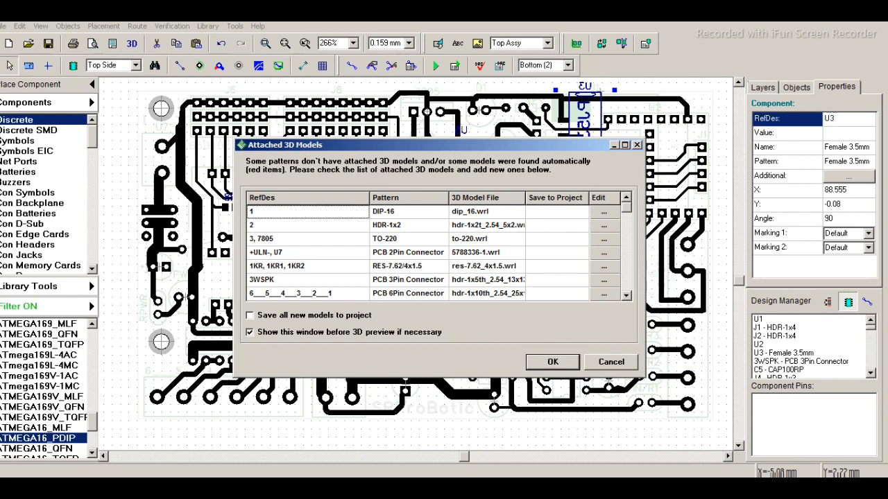
Inspect the 3D model settings of the DIP-16 component 1, look through the _VRML model folders, and cancel without changing the model.
{"action": "key", "text": "Return"}
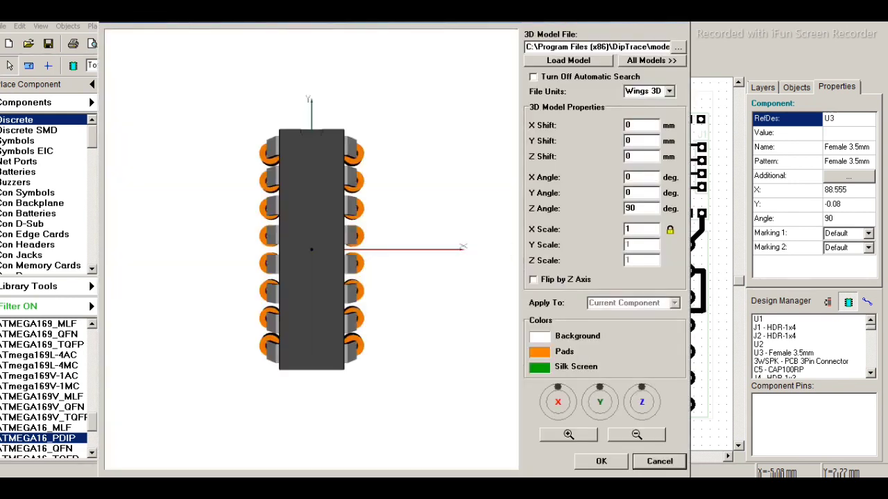
{"action": "left_click_drag", "start_coordinate": [398, 17], "coordinate": [405, 294]}
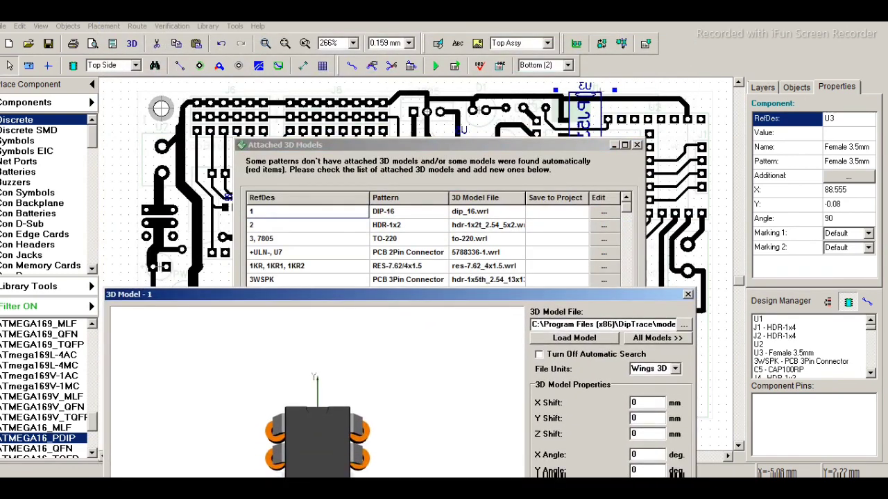
{"action": "left_click_drag", "start_coordinate": [405, 294], "coordinate": [417, 72]}
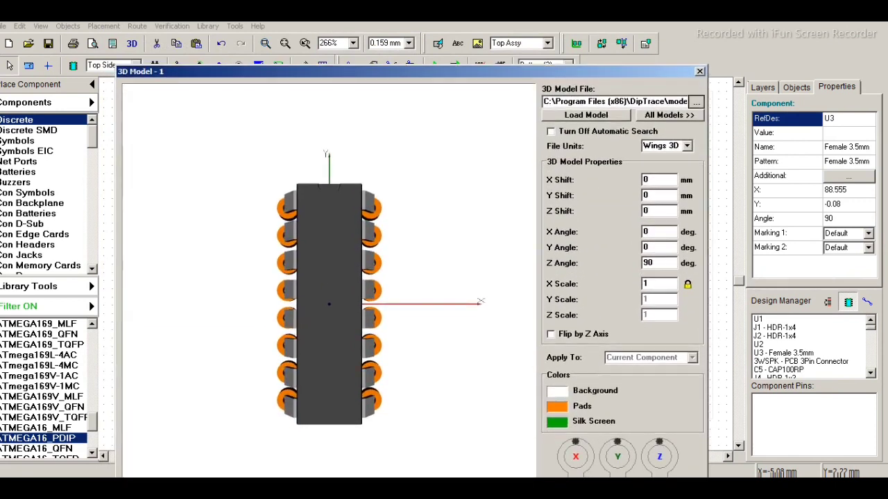
{"action": "left_click", "coordinate": [696, 101]}
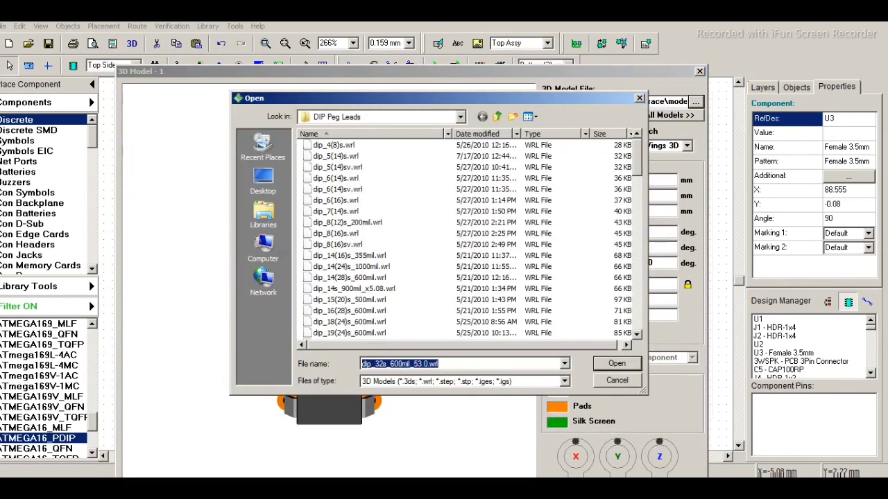
{"action": "left_click", "coordinate": [497, 117]}
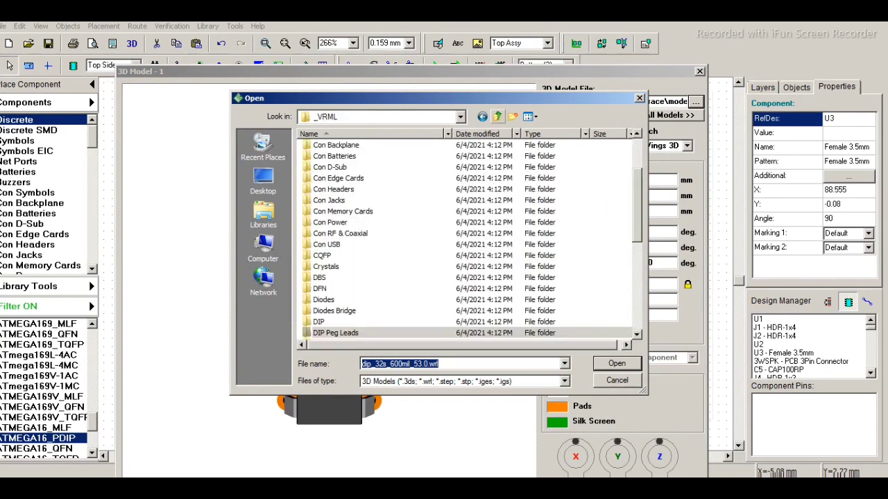
{"action": "left_click", "coordinate": [381, 117]}
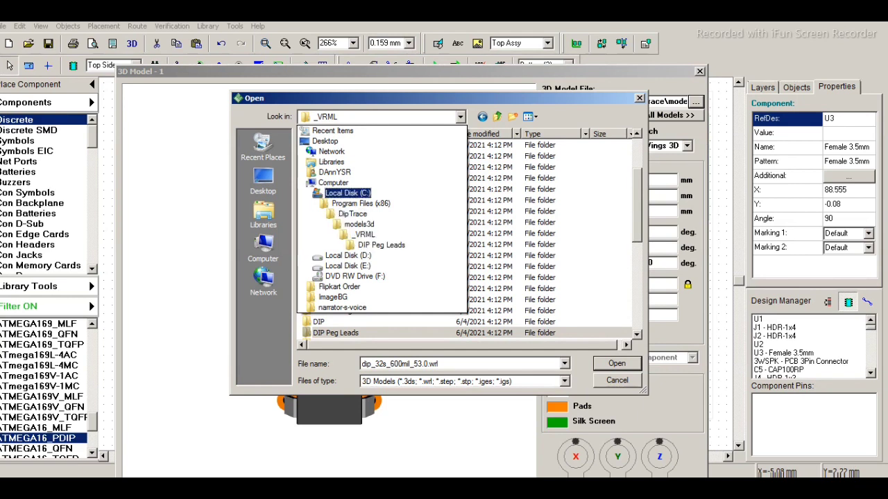
{"action": "key", "text": "Escape"}
{"action": "key", "text": "Escape"}
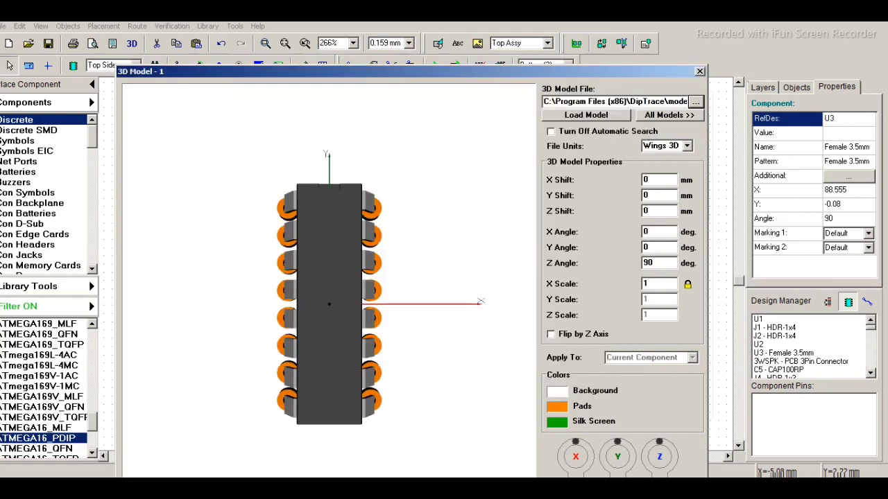
{"action": "left_click_drag", "start_coordinate": [412, 72], "coordinate": [420, 25]}
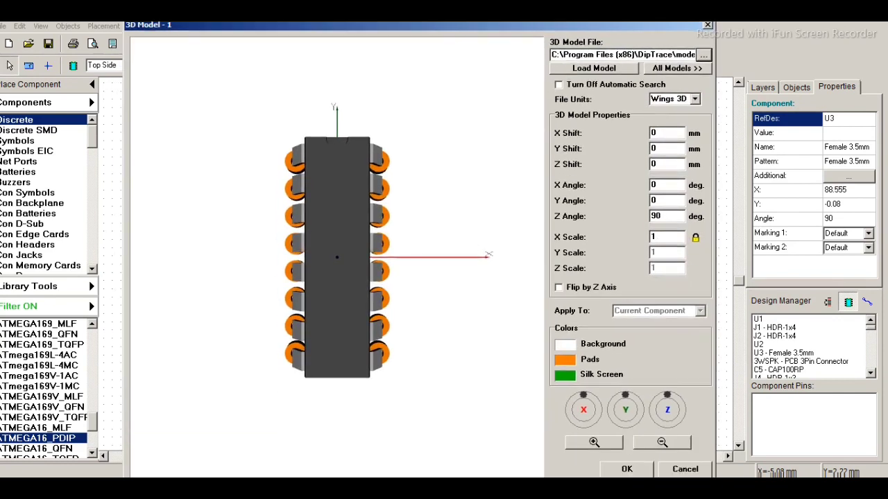
{"action": "left_click", "coordinate": [685, 469]}
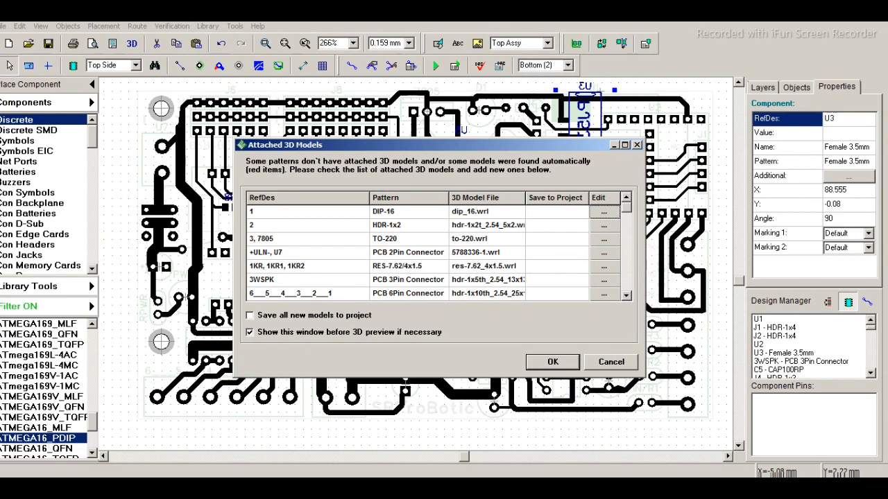
Accept the attached 3D models and render the board in the 3D preview, enlarged to nearly fill the view.
{"action": "key", "text": "Return"}
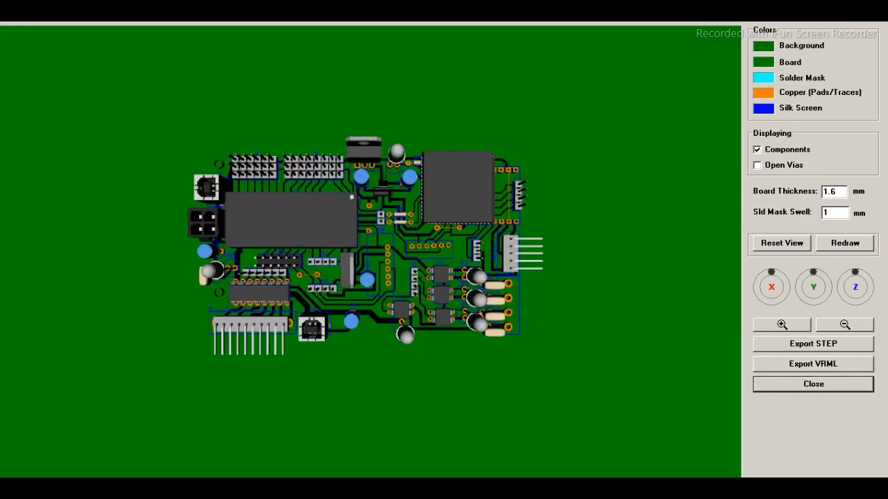
{"action": "scroll", "coordinate": [369, 249], "scroll_direction": "up", "scroll_amount": 5}
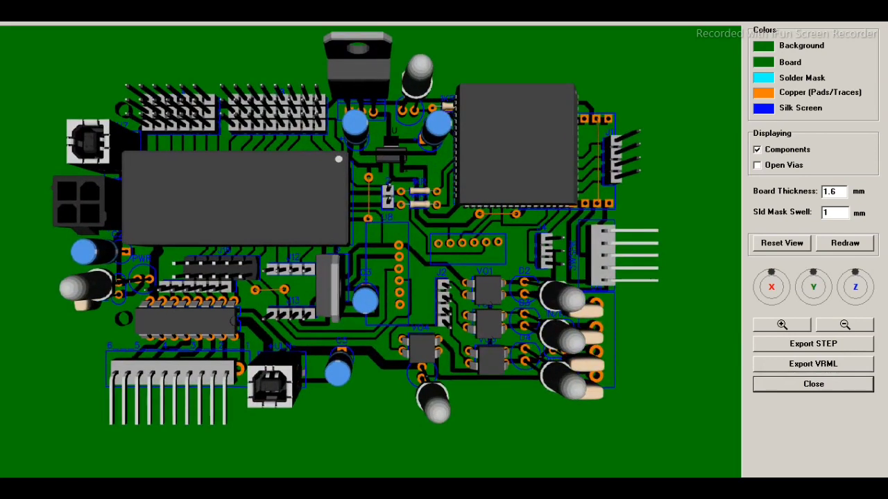
{"action": "scroll", "coordinate": [369, 250], "scroll_direction": "down", "scroll_amount": 2}
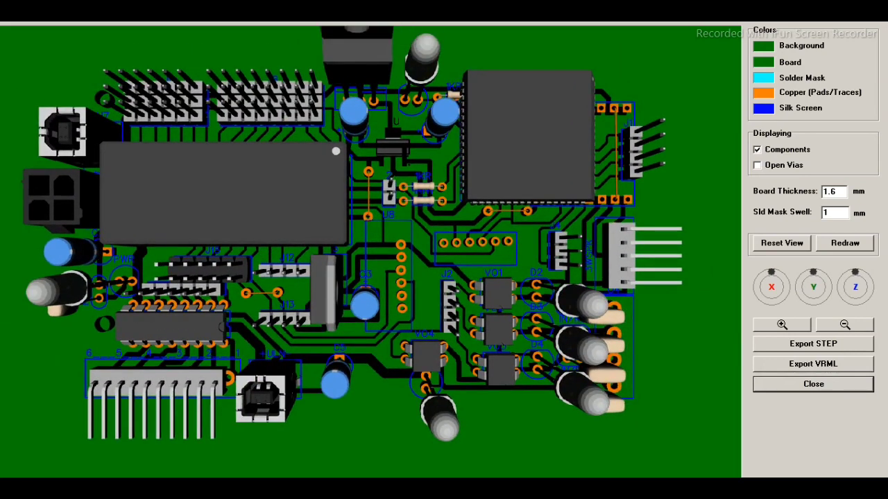
{"action": "scroll", "coordinate": [370, 250], "scroll_direction": "down", "scroll_amount": 1}
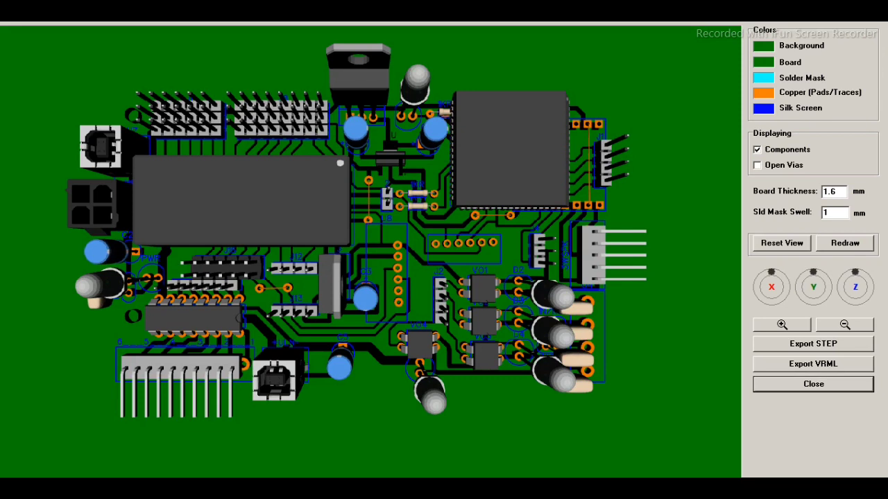
Examine the 3D board's component side from several tilted angles and return to a nearly overhead view.
{"action": "mouse_move", "coordinate": [278, 250]}
{"action": "left_mouse_down"}
{"action": "mouse_move", "coordinate": [541, 260]}
{"action": "mouse_move", "coordinate": [655, 253]}
{"action": "mouse_move", "coordinate": [225, 253]}
{"action": "mouse_move", "coordinate": [277, 252]}
{"action": "left_mouse_up"}
{"action": "left_click_drag", "start_coordinate": [347, 333], "coordinate": [378, 271]}
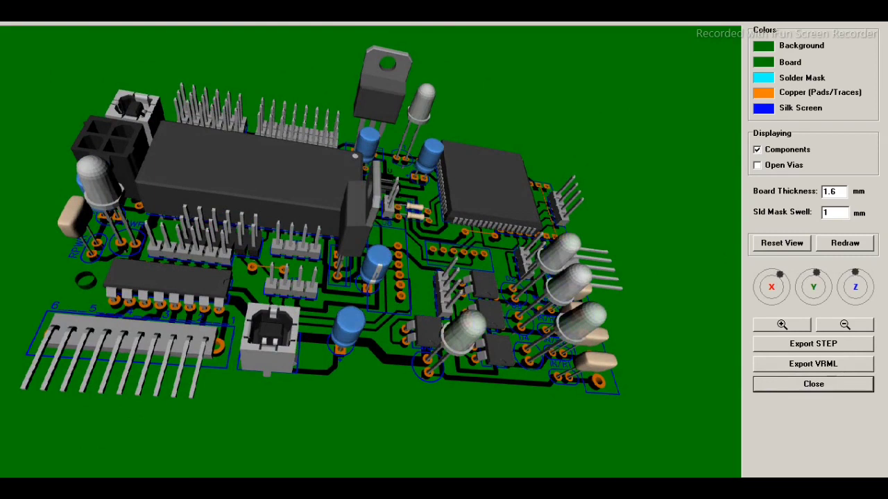
{"action": "left_click_drag", "start_coordinate": [368, 243], "coordinate": [343, 302]}
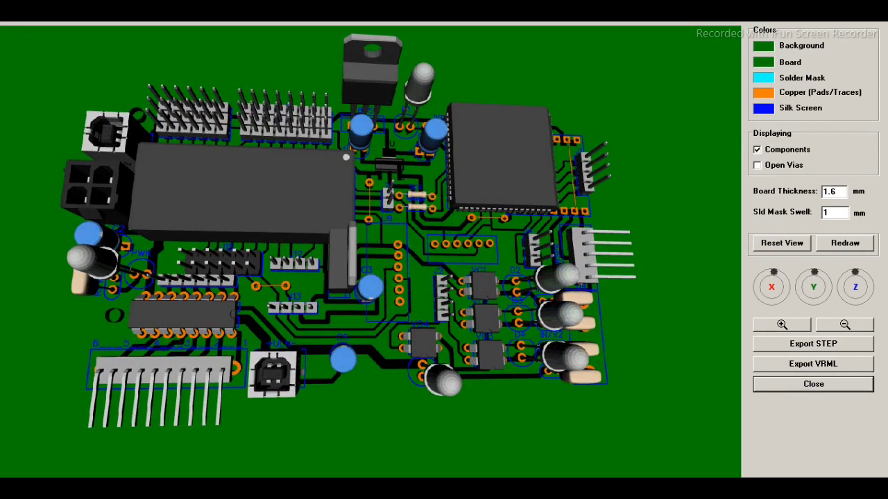
{"action": "left_click_drag", "start_coordinate": [814, 272], "coordinate": [824, 277]}
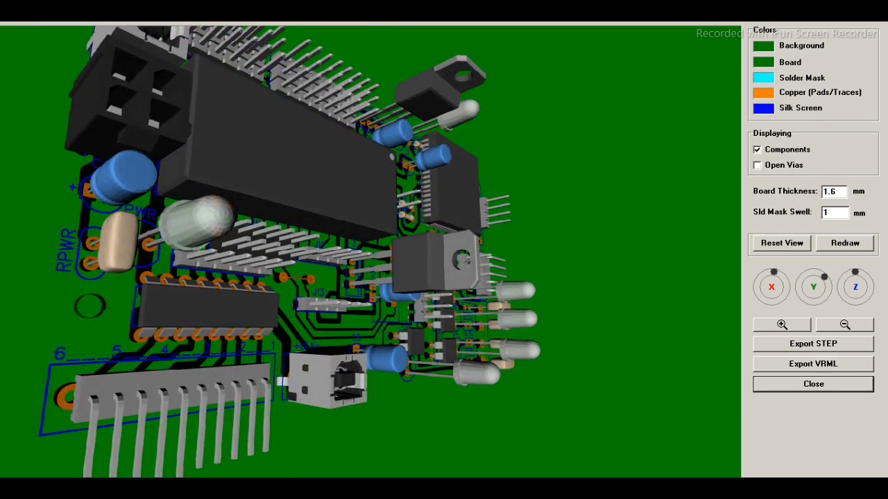
{"action": "left_click_drag", "start_coordinate": [389, 243], "coordinate": [383, 269]}
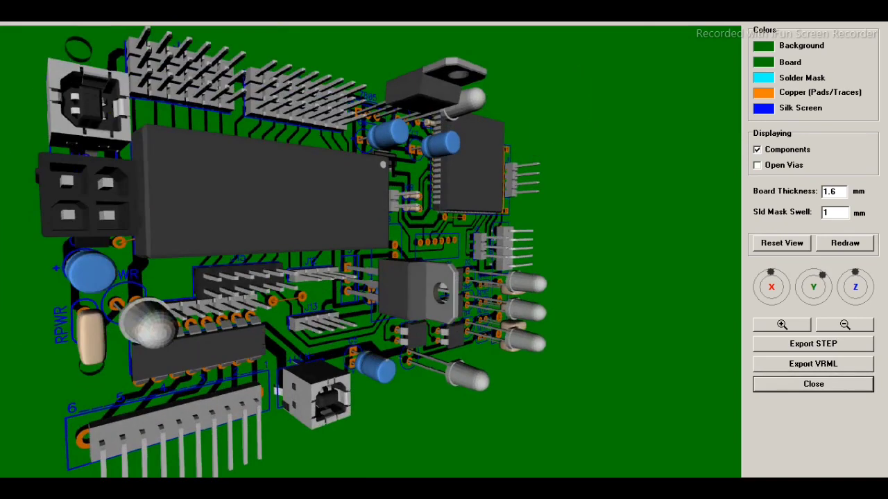
{"action": "left_click_drag", "start_coordinate": [444, 263], "coordinate": [392, 236]}
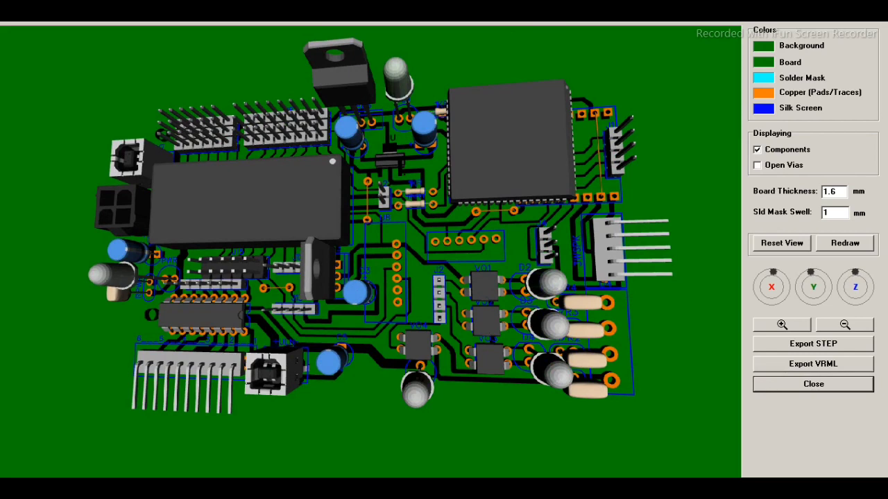
{"action": "left_click_drag", "start_coordinate": [368, 250], "coordinate": [416, 255]}
Examine the 3D board's component side up close, from the 6-pin connector and +ULN- area to the SIM800L area.
{"action": "scroll", "coordinate": [370, 252], "scroll_direction": "up", "scroll_amount": 4}
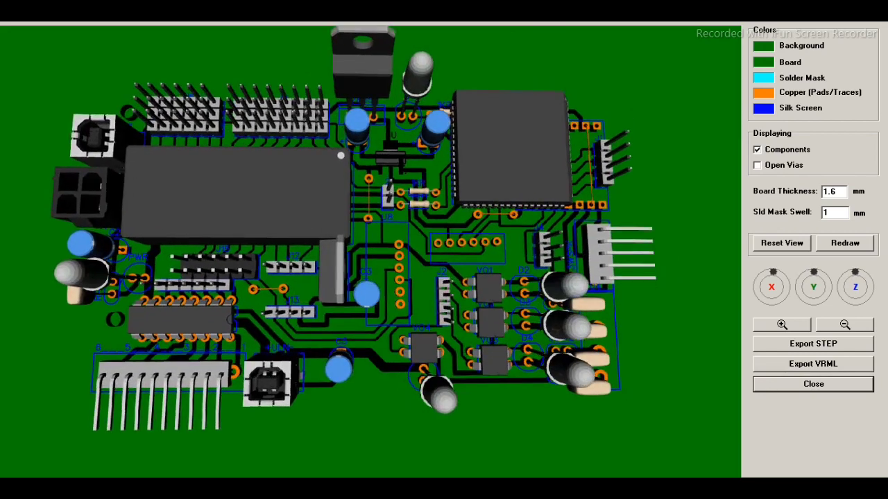
{"action": "scroll", "coordinate": [367, 239], "scroll_direction": "up", "scroll_amount": 2}
{"action": "right_click_drag", "start_coordinate": [368, 252], "coordinate": [508, 125]}
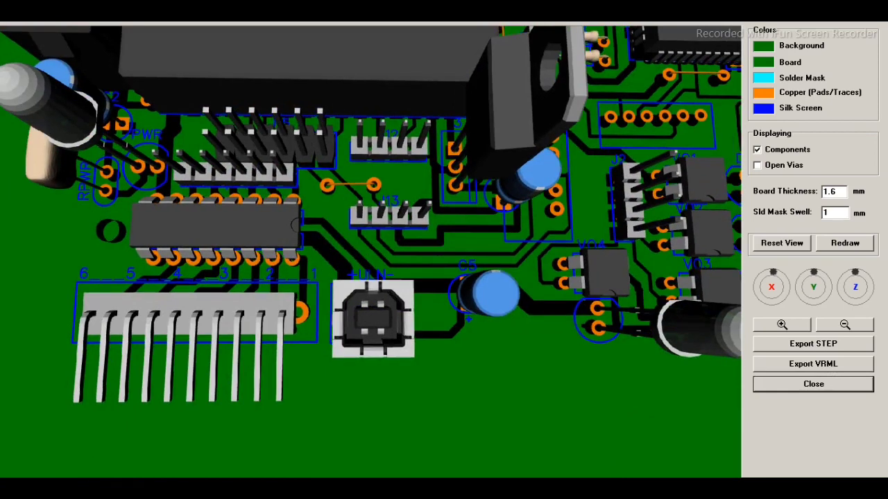
{"action": "right_click_drag", "start_coordinate": [508, 124], "coordinate": [347, 330]}
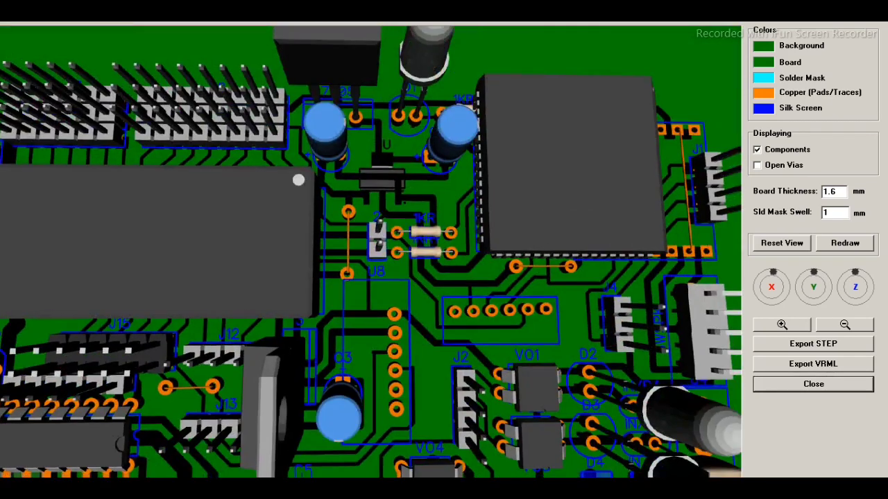
{"action": "scroll", "coordinate": [357, 312], "scroll_direction": "down", "scroll_amount": 1}
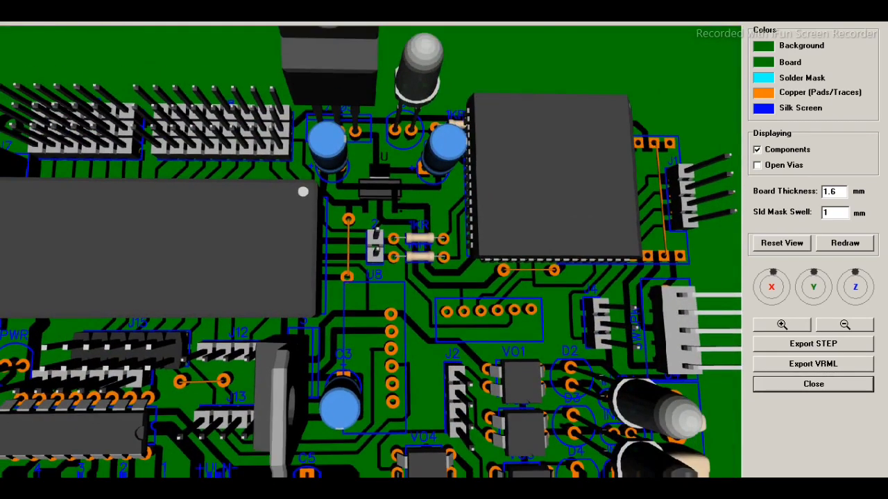
Turn the 3D board over and examine the copper traces and surface-mount parts U3, U5 and the resistor row on the bottom side.
{"action": "left_click_drag", "start_coordinate": [590, 229], "coordinate": [119, 233]}
{"action": "scroll", "coordinate": [370, 251], "scroll_direction": "up", "scroll_amount": 2}
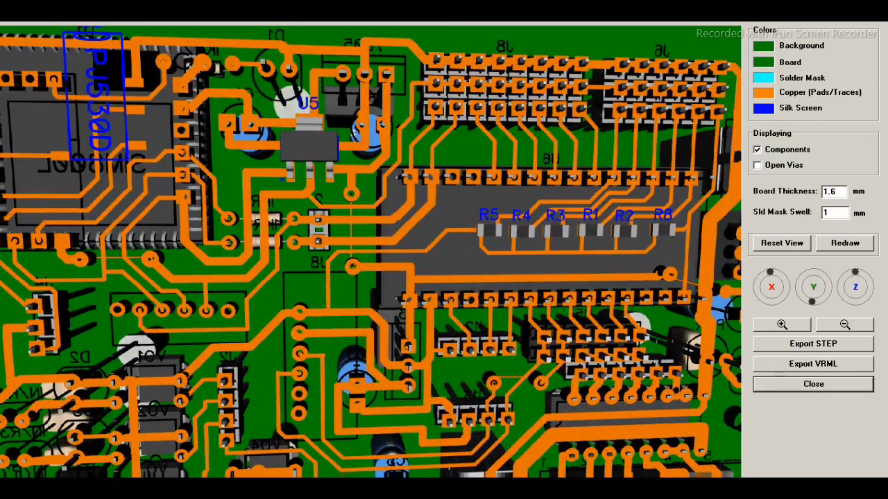
{"action": "mouse_move", "coordinate": [371, 174]}
{"action": "left_mouse_down"}
{"action": "mouse_move", "coordinate": [371, 382]}
{"action": "mouse_move", "coordinate": [364, 124]}
{"action": "mouse_move", "coordinate": [362, 163]}
{"action": "left_mouse_up"}
{"action": "right_click_drag", "start_coordinate": [362, 176], "coordinate": [339, 340]}
{"action": "mouse_move", "coordinate": [339, 340]}
{"action": "left_mouse_down"}
{"action": "mouse_move", "coordinate": [342, 441]}
{"action": "mouse_move", "coordinate": [341, 402]}
{"action": "mouse_move", "coordinate": [355, 387]}
{"action": "left_mouse_up"}
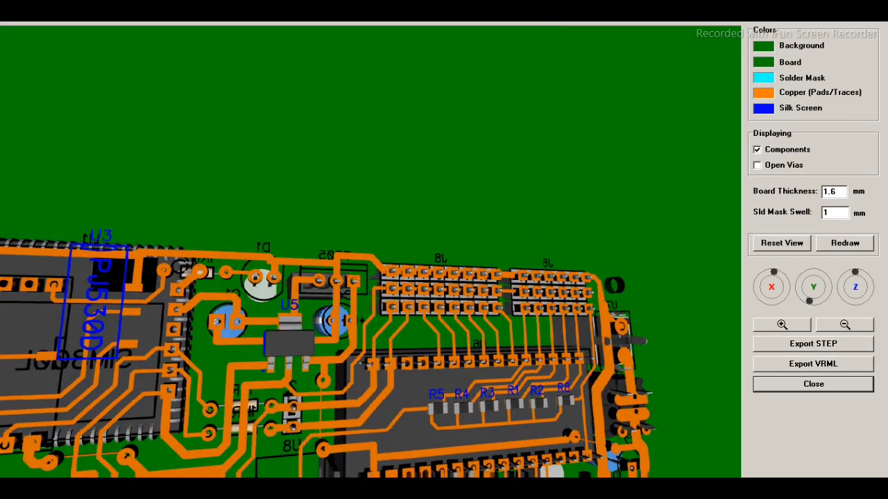
Examine the 3D board's bottom side from resistors R5–R8 across to the SIM800L area and back to the lower connectors.
{"action": "left_click_drag", "start_coordinate": [355, 387], "coordinate": [303, 388]}
{"action": "right_click_drag", "start_coordinate": [448, 414], "coordinate": [303, 176]}
{"action": "left_click_drag", "start_coordinate": [303, 176], "coordinate": [325, 178]}
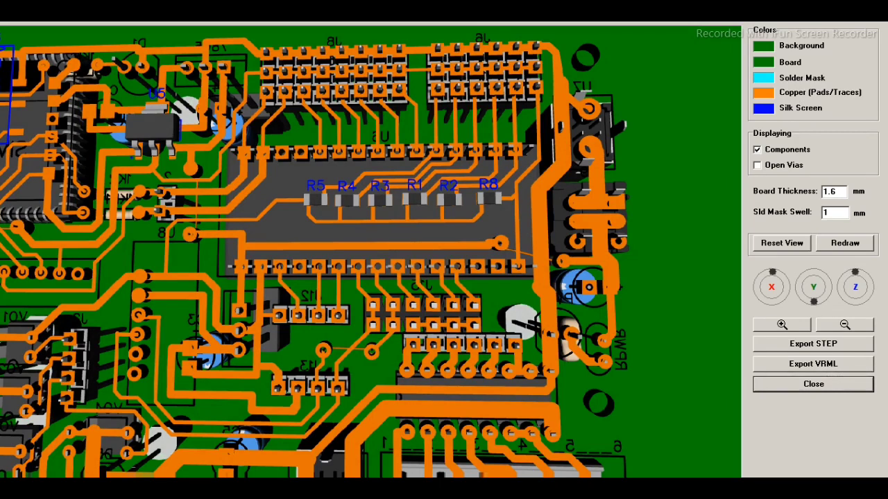
{"action": "right_click_drag", "start_coordinate": [313, 229], "coordinate": [638, 229]}
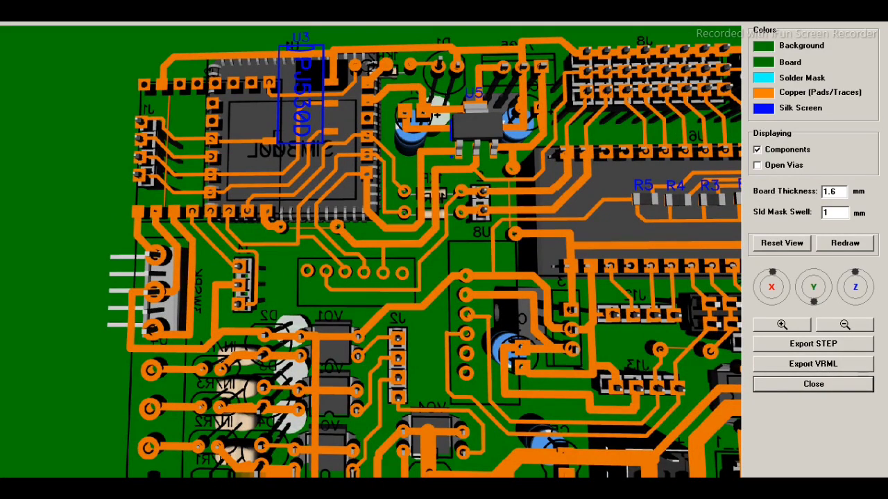
{"action": "right_click_drag", "start_coordinate": [486, 249], "coordinate": [240, 208]}
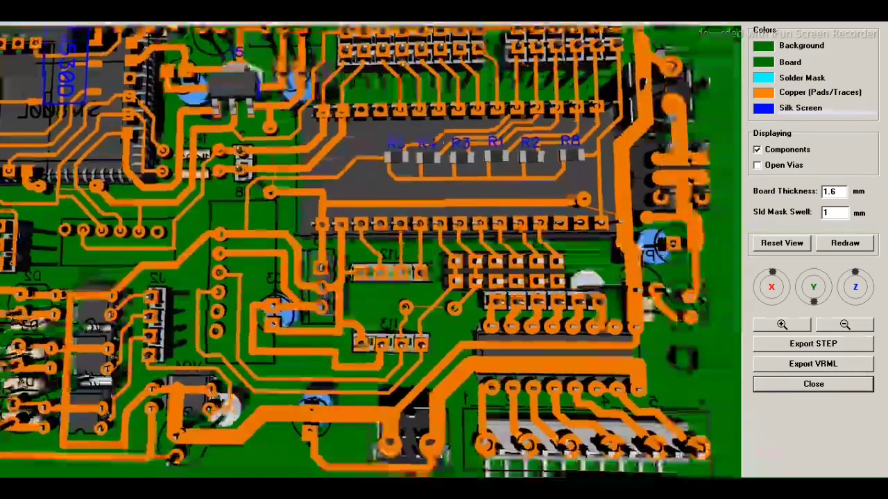
Reset the 3D view, close the preview and make Top the active layer of the layout.
{"action": "left_click", "coordinate": [785, 244]}
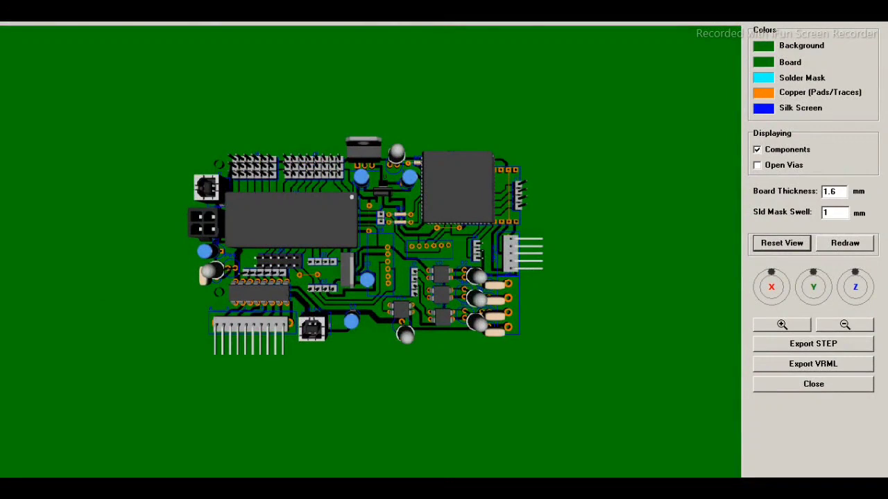
{"action": "left_click", "coordinate": [813, 384]}
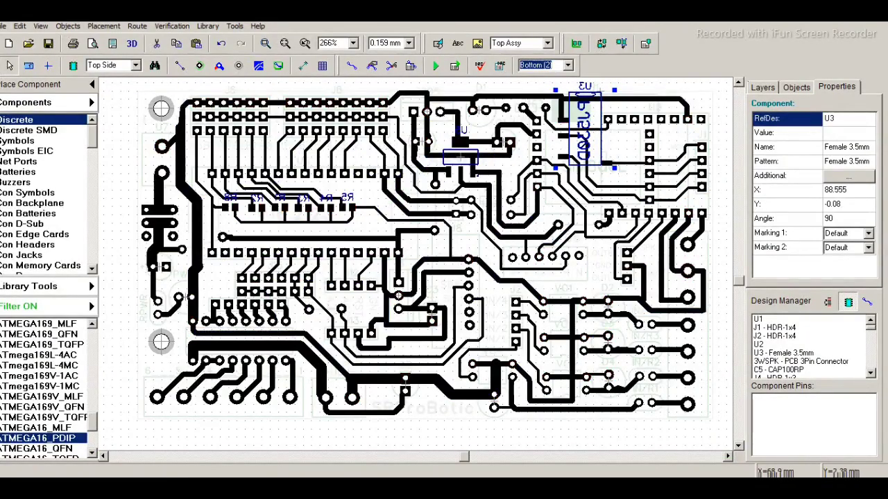
{"action": "left_click", "coordinate": [567, 65]}
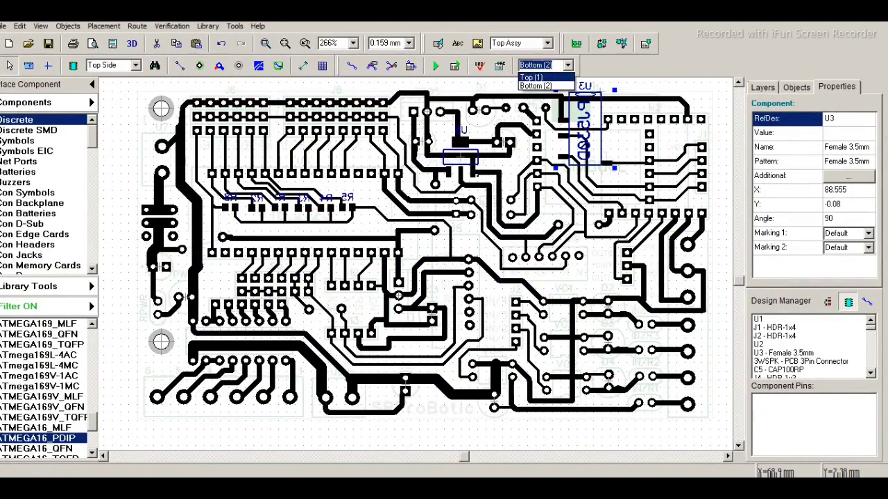
{"action": "left_click", "coordinate": [531, 77]}
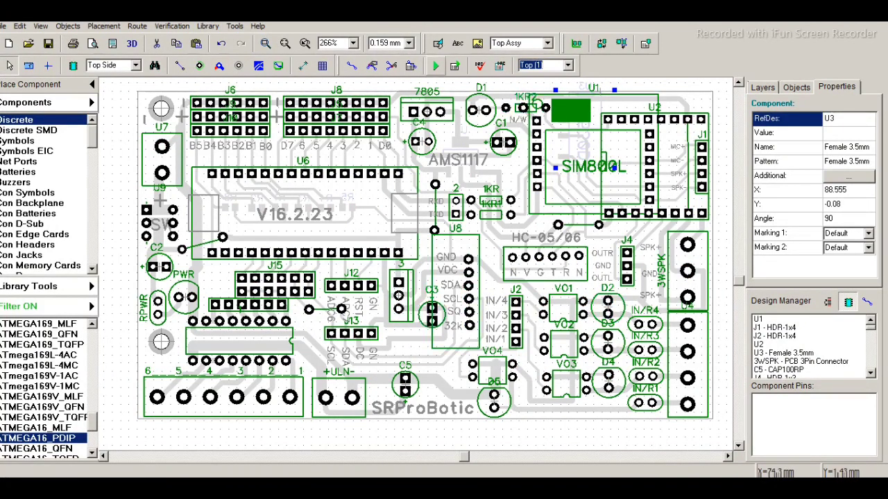
Select the RealyTrack trace template in the route setup and review the minimum segment and routing options.
{"action": "left_click", "coordinate": [411, 66]}
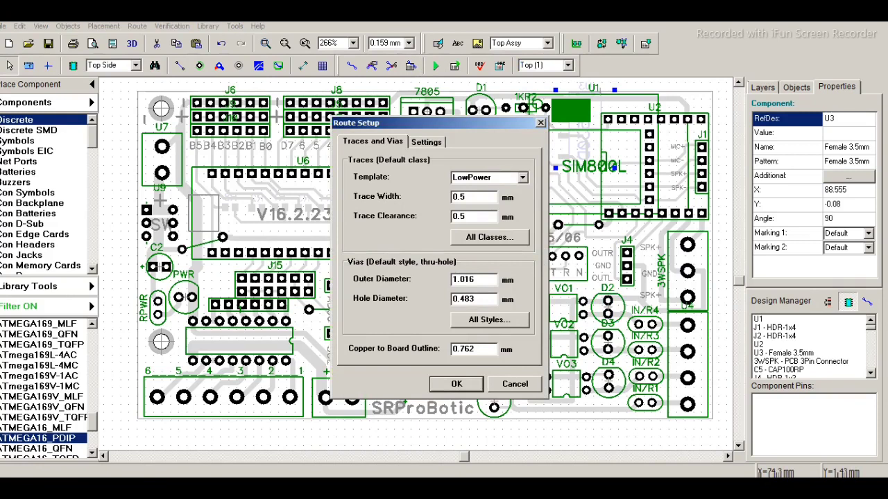
{"action": "left_click", "coordinate": [523, 178]}
{"action": "left_click", "coordinate": [478, 188]}
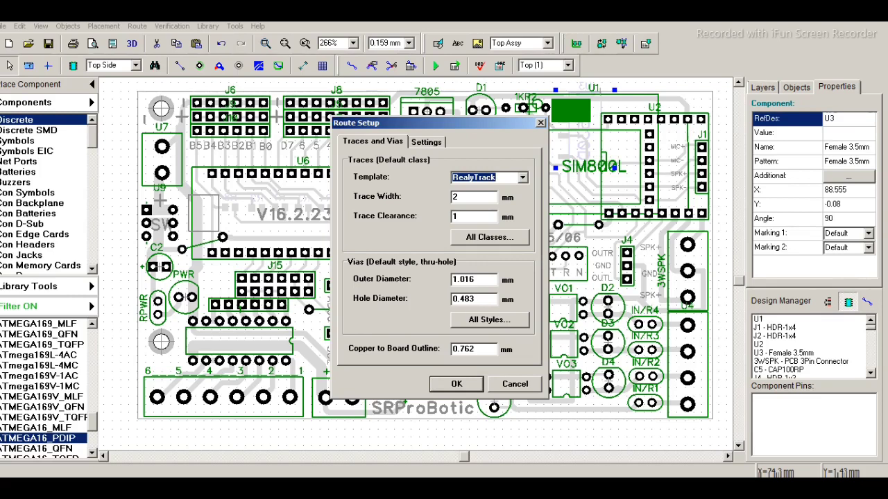
{"action": "left_click", "coordinate": [426, 142]}
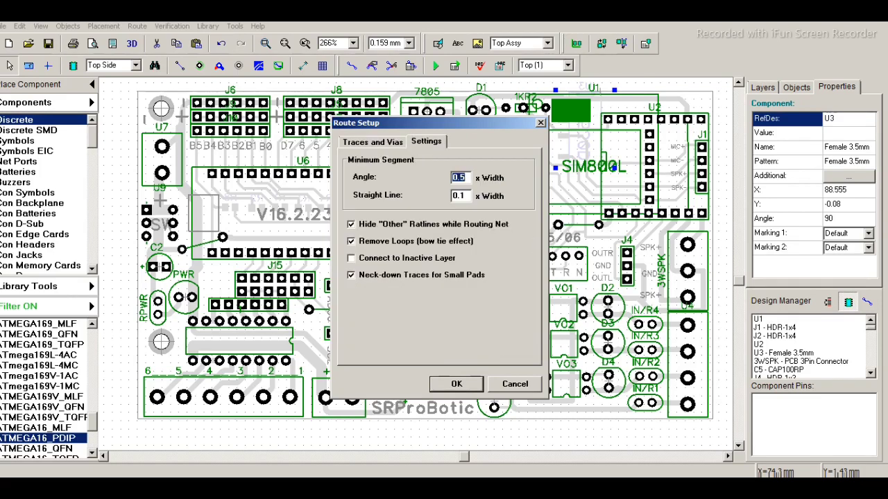
{"action": "left_click", "coordinate": [372, 141]}
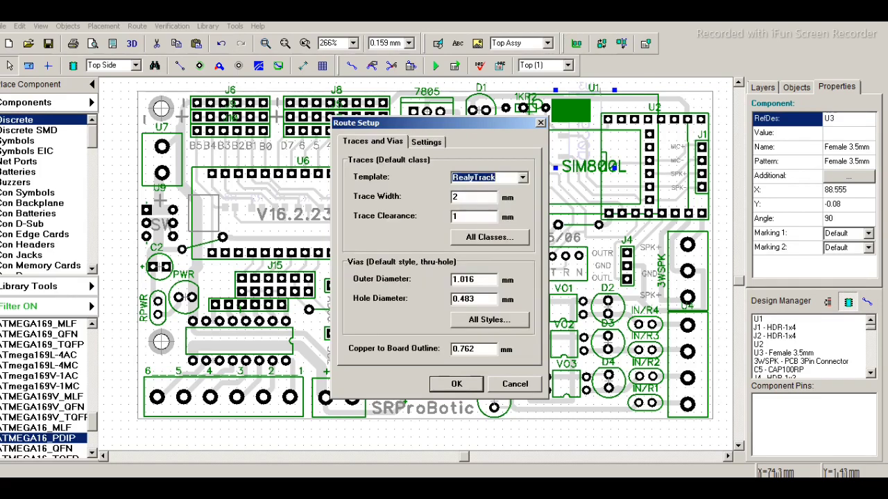
Try the Power trace template, reselect RealyTrack and close the route setup.
{"action": "left_click", "coordinate": [523, 177]}
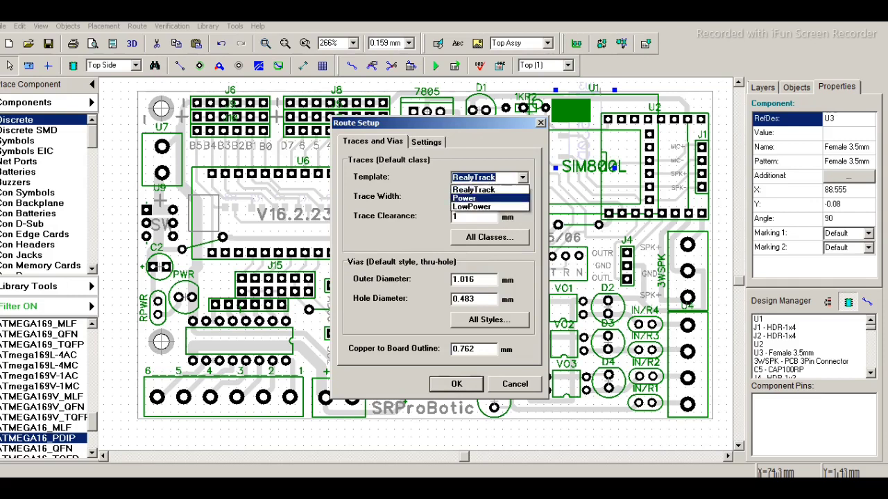
{"action": "left_click", "coordinate": [478, 198]}
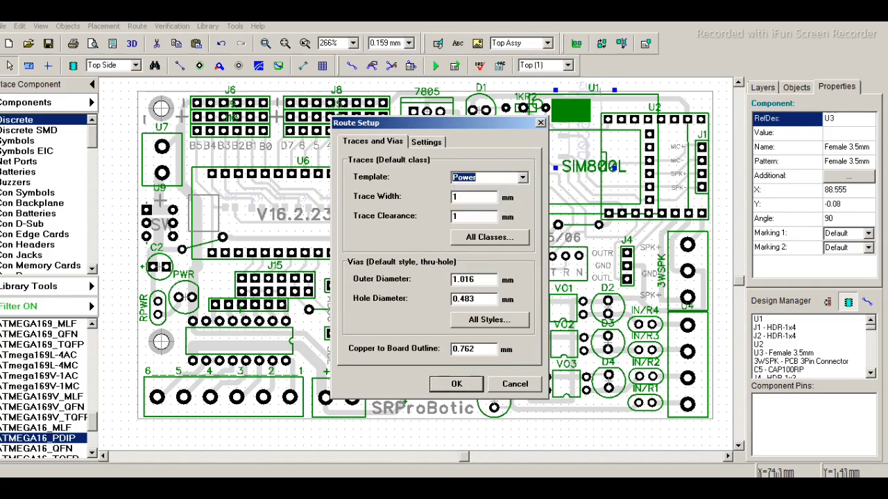
{"action": "left_click", "coordinate": [522, 177]}
{"action": "key", "text": "Return"}
{"action": "left_click", "coordinate": [523, 177]}
{"action": "left_click", "coordinate": [478, 189]}
{"action": "key", "text": "Return"}
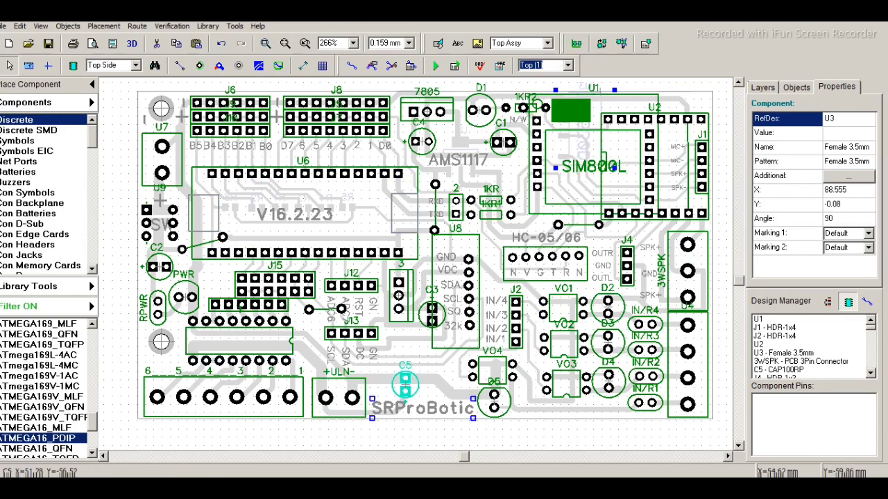
Inspect the properties of the SRProBotic text beside capacitor C5 and clear the selection.
{"action": "left_click", "coordinate": [405, 383]}
{"action": "left_click", "coordinate": [422, 404]}
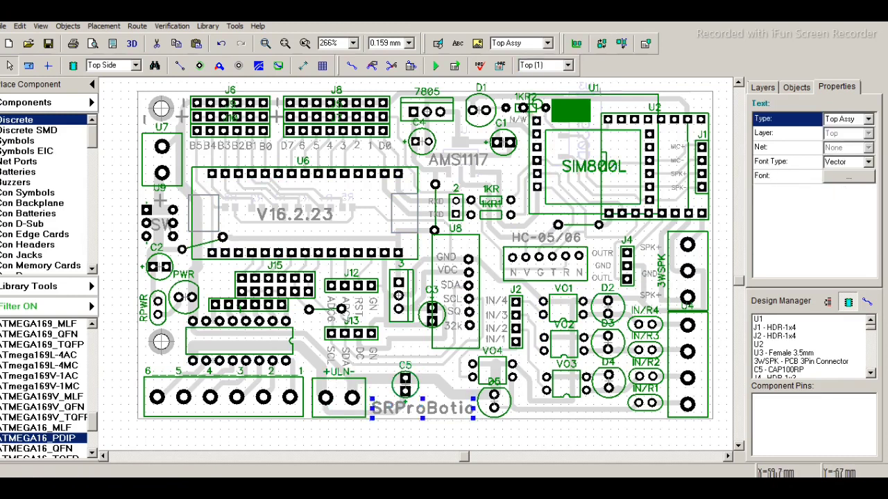
{"action": "left_click", "coordinate": [480, 430]}
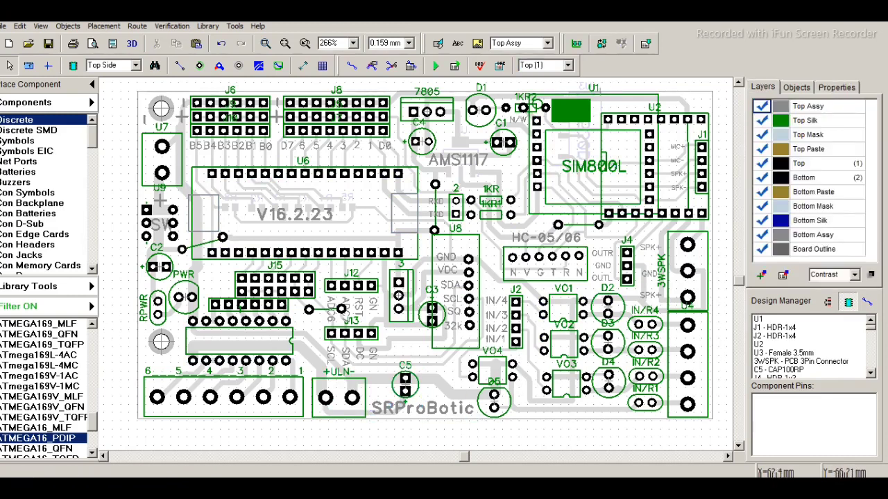